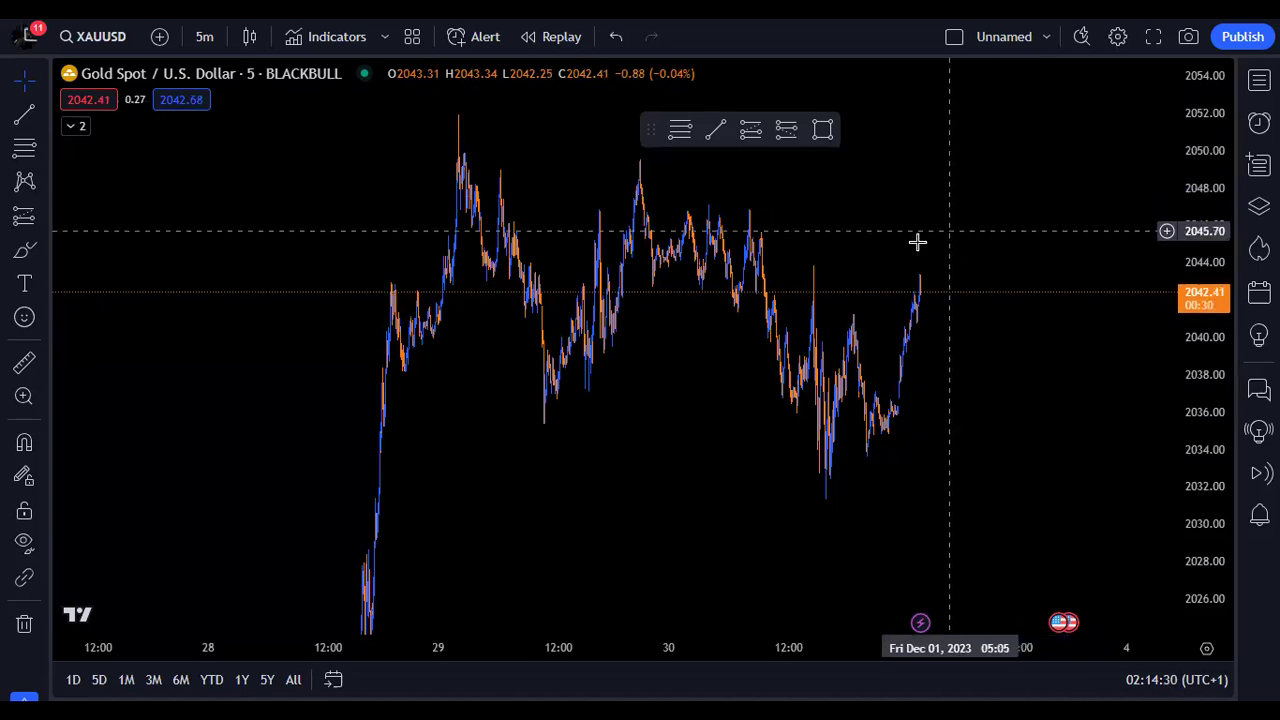
- Switch the XAUUSD chart from the 5-minute to the 1-hour timeframe
scroll(793, 255, "up", 1)
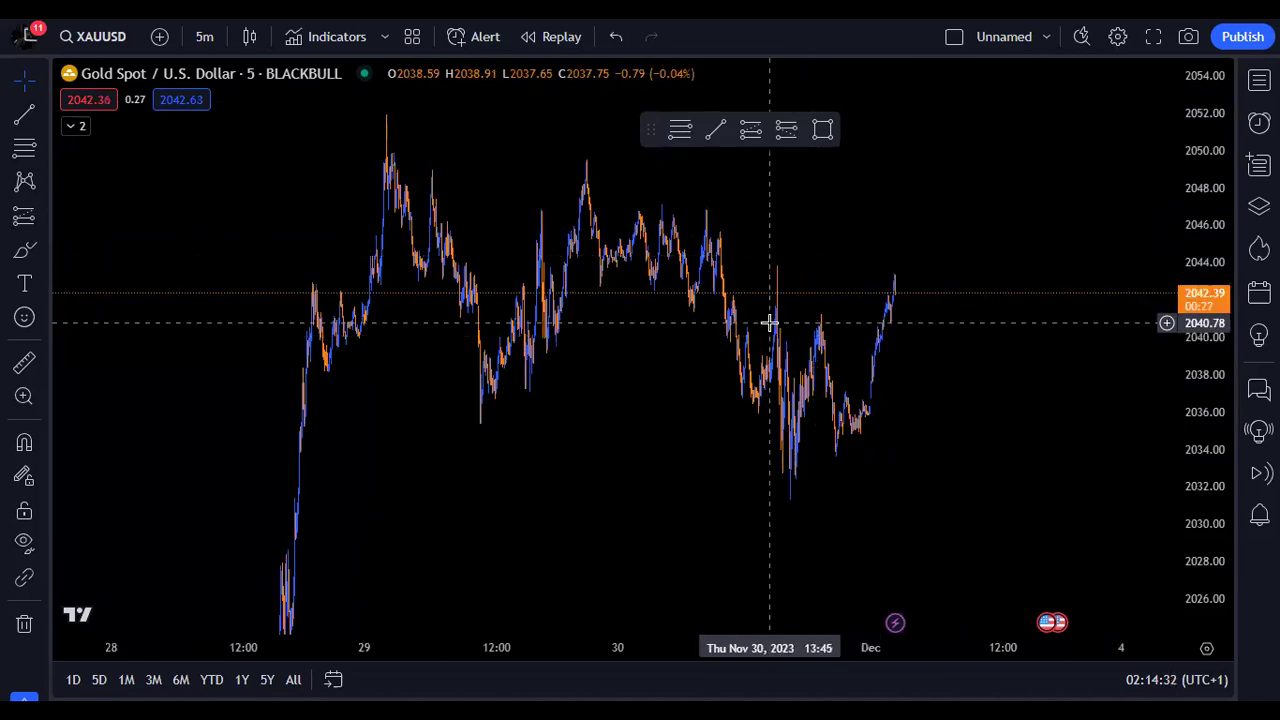
scroll(789, 329, "up", 1)
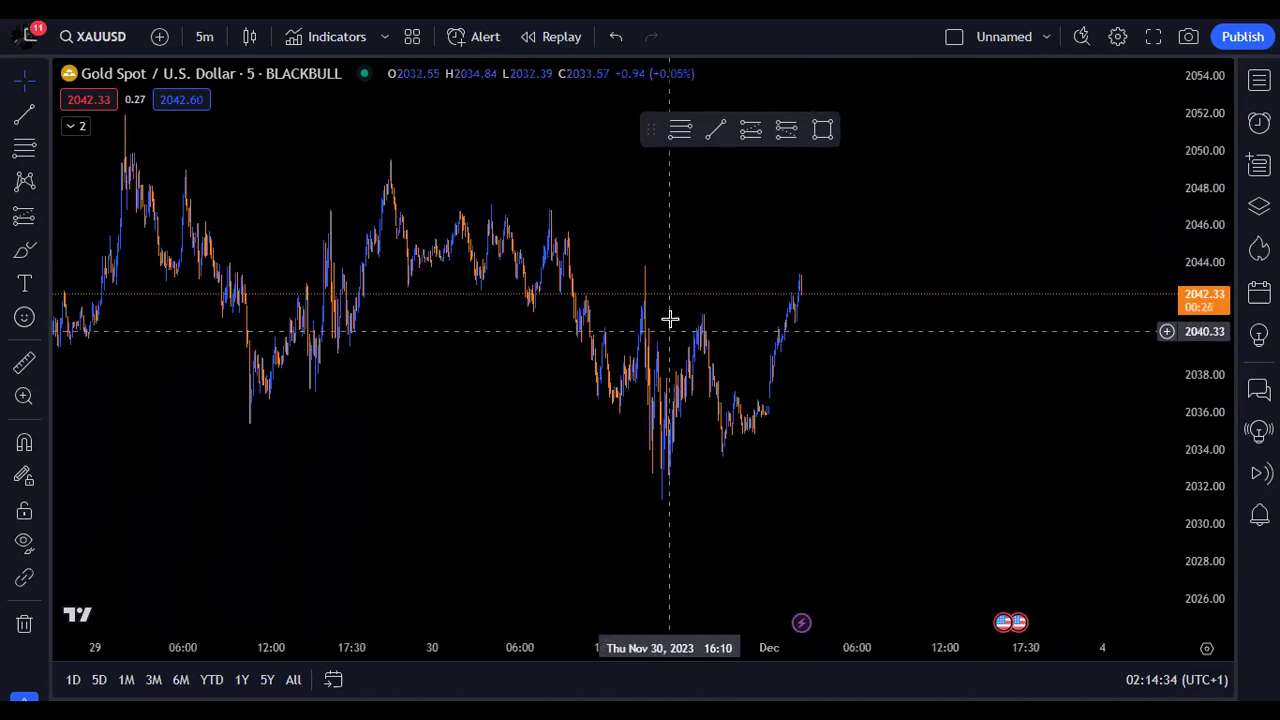
left_click_drag(757, 311, 762, 311)
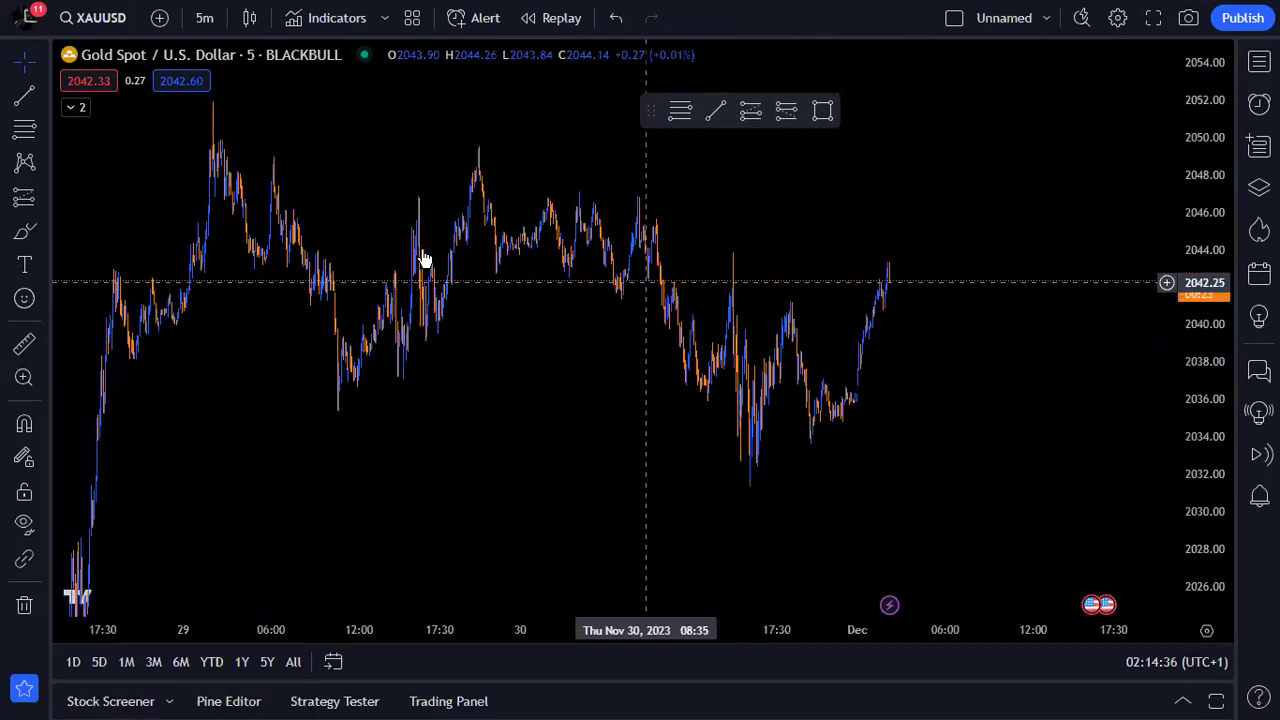
left_click_drag(389, 224, 540, 223)
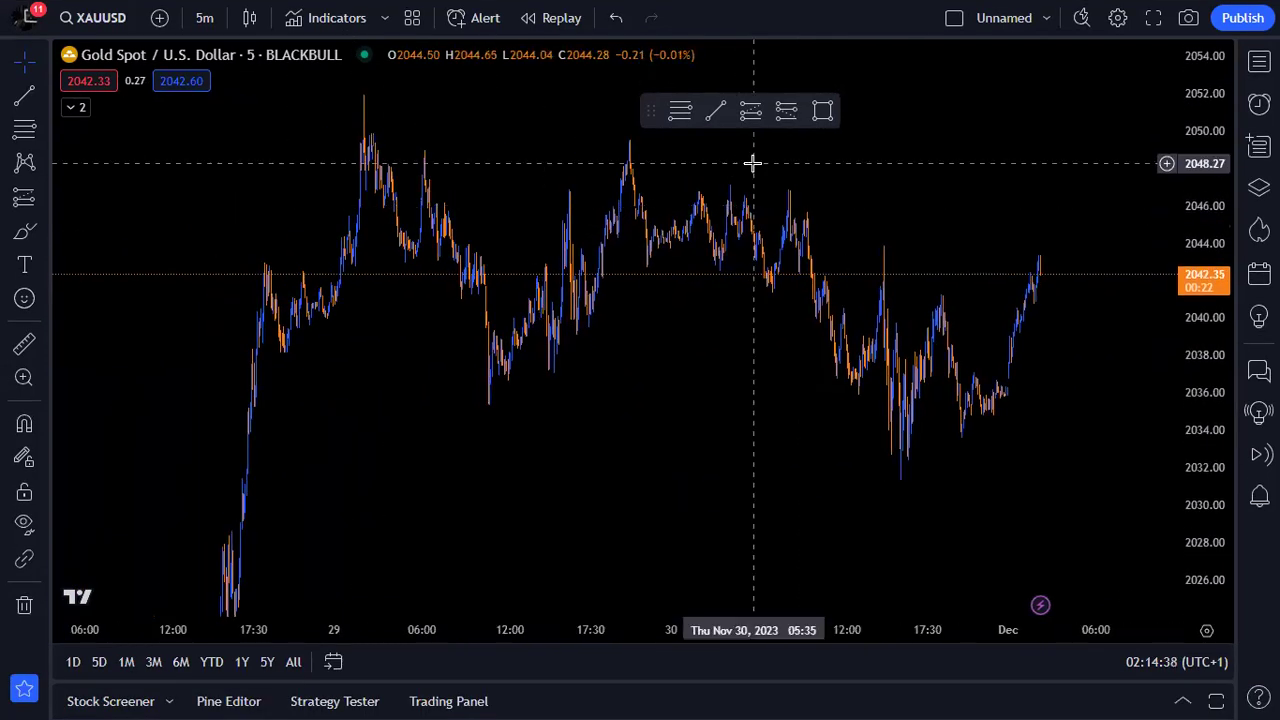
scroll(751, 163, "up", 2)
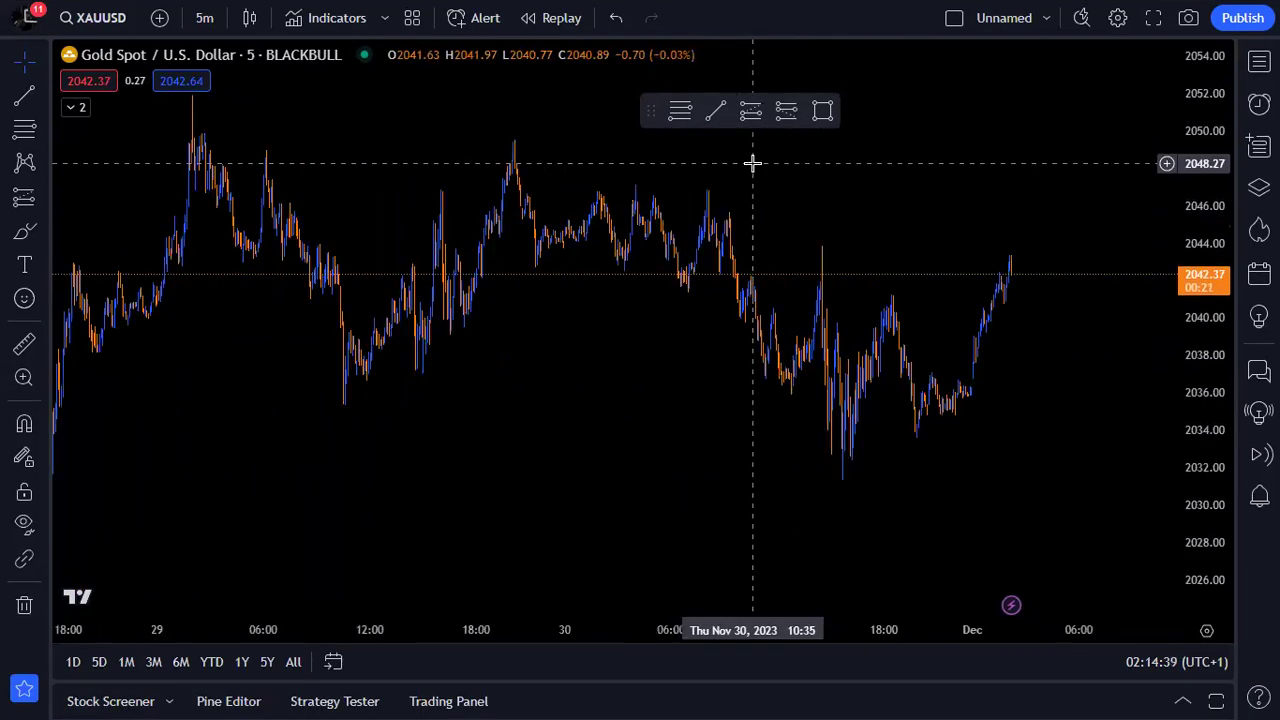
left_click(205, 18)
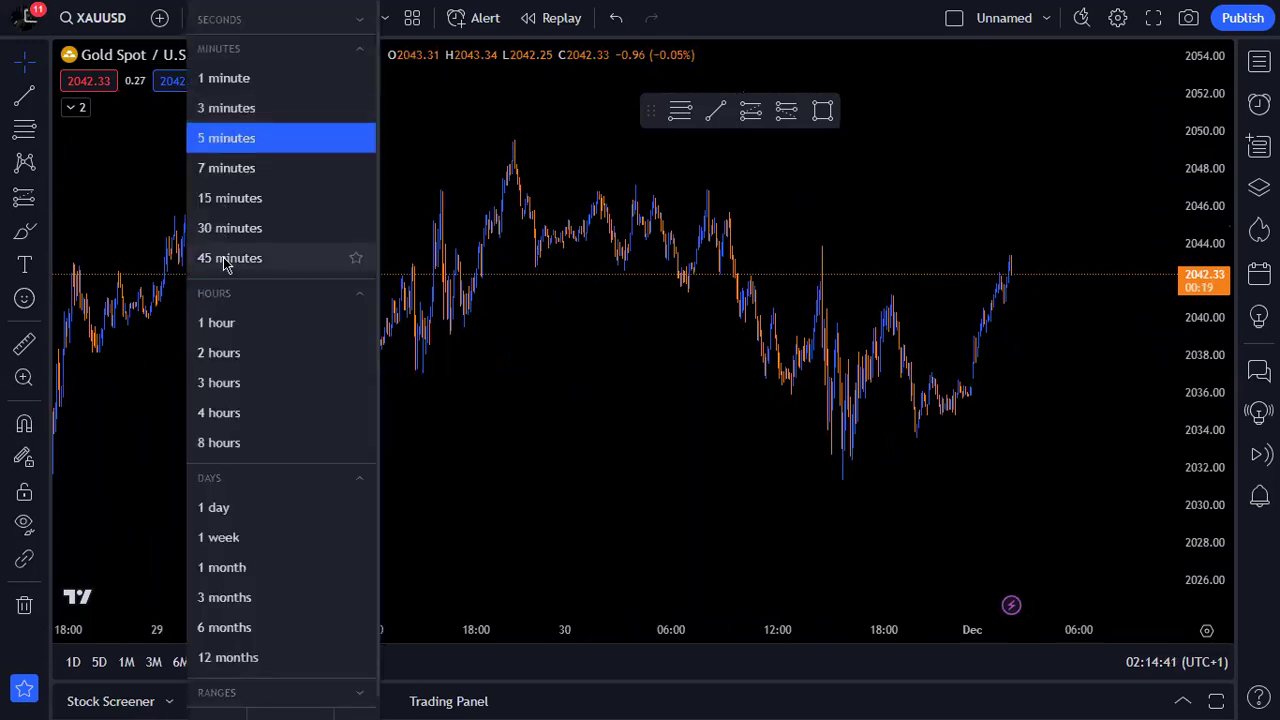
left_click(236, 322)
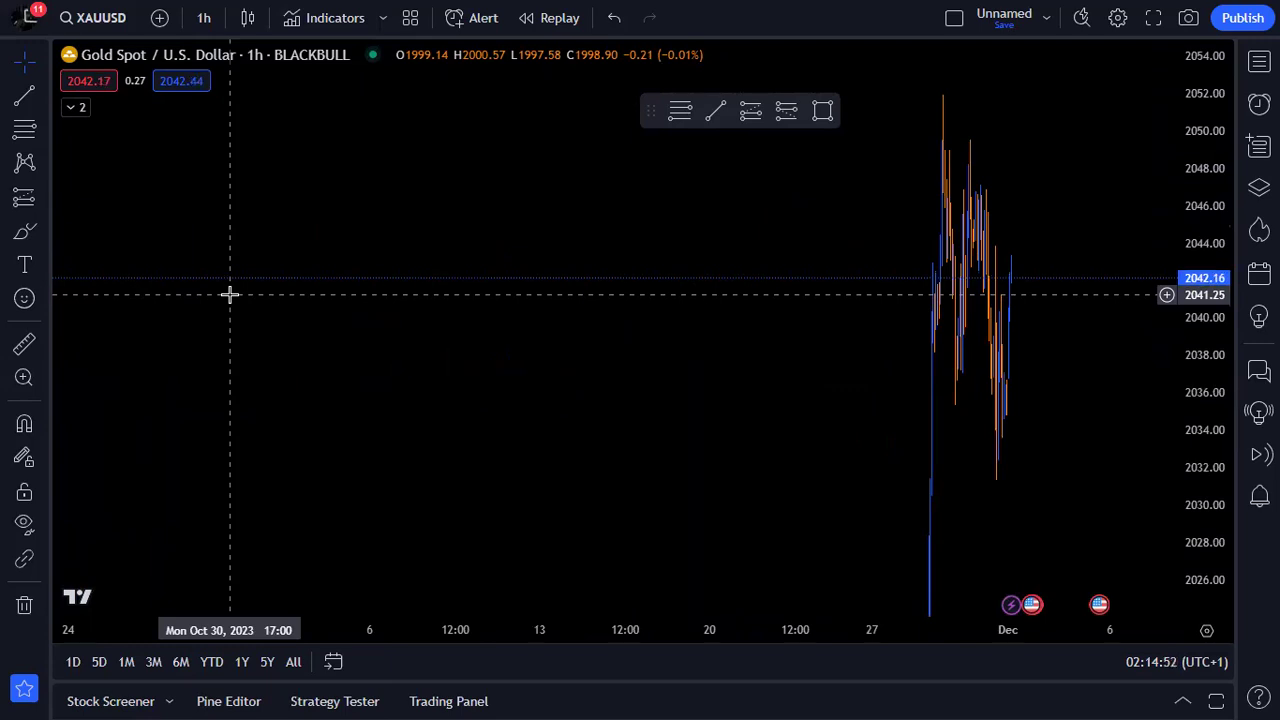
- Examine gold's 1-hour price action from the late-November rally through the latest candles, including the older drawings beneath it
scroll(489, 317, "up", 4)
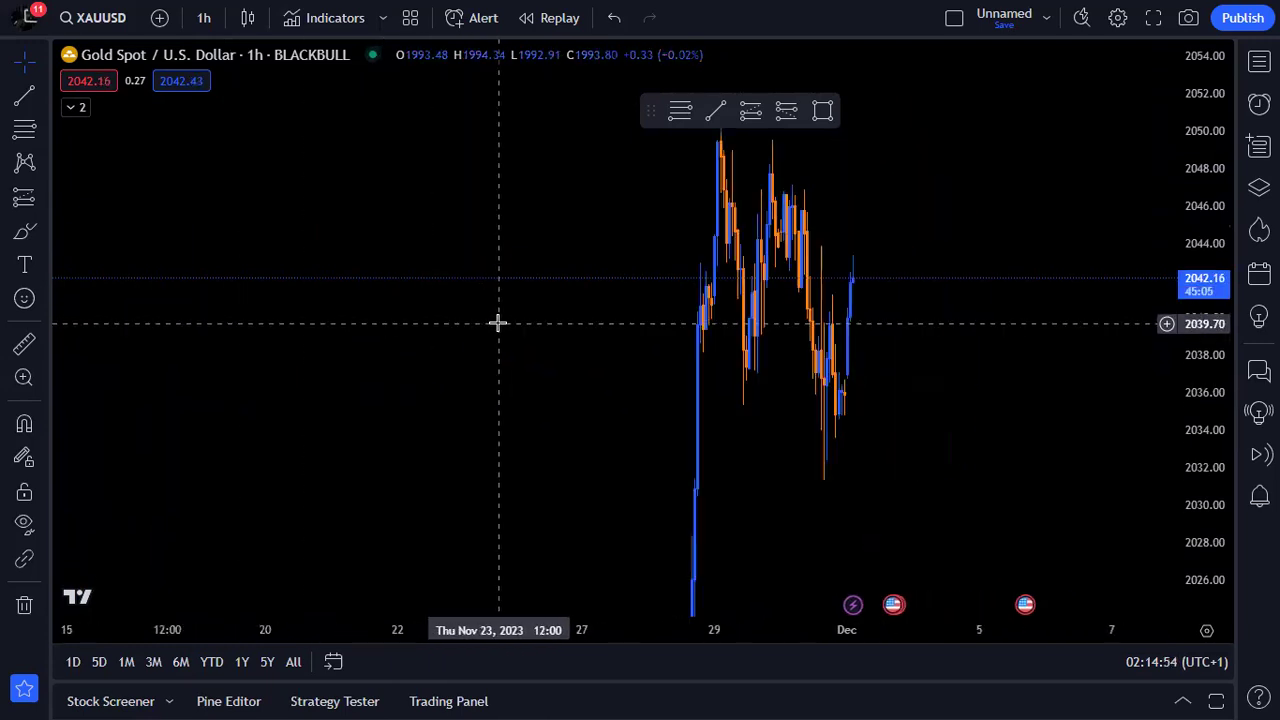
scroll(497, 323, "up", 3)
left_click_drag(631, 334, 766, 306)
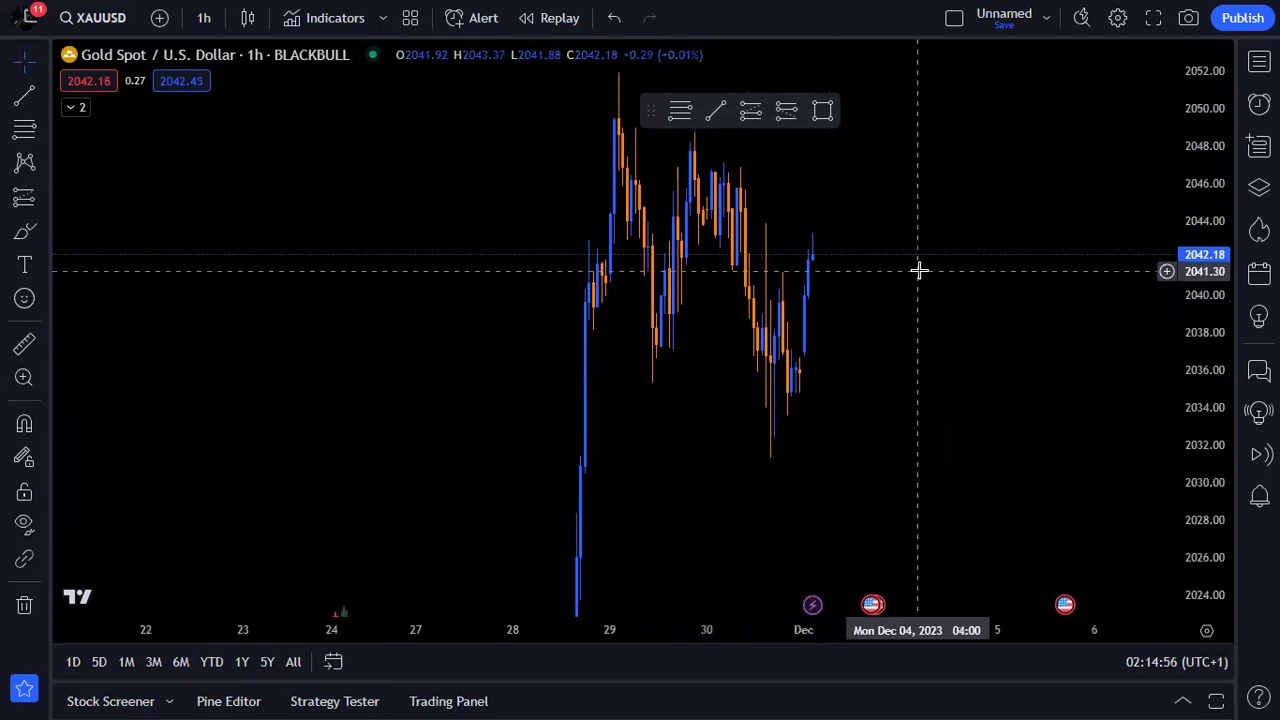
left_click_drag(1186, 112, 923, 306)
left_click_drag(809, 354, 870, 263)
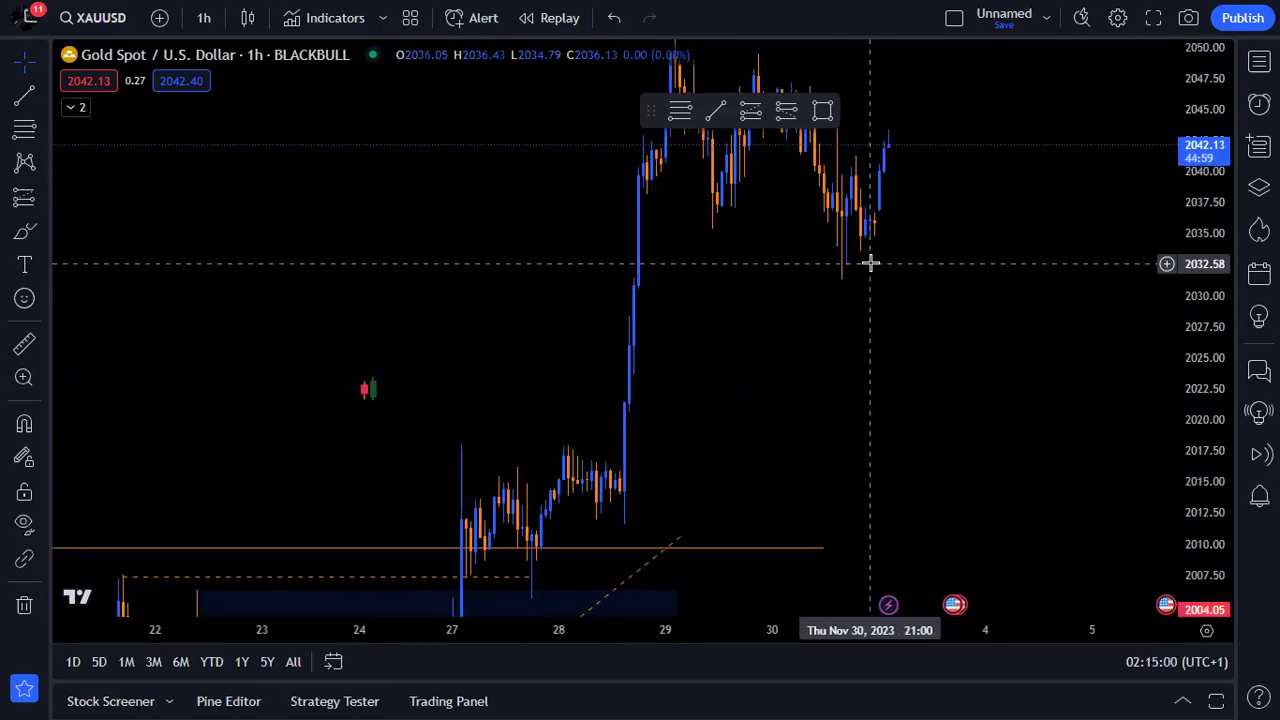
scroll(857, 318, "up", 2)
left_click_drag(857, 318, 850, 381)
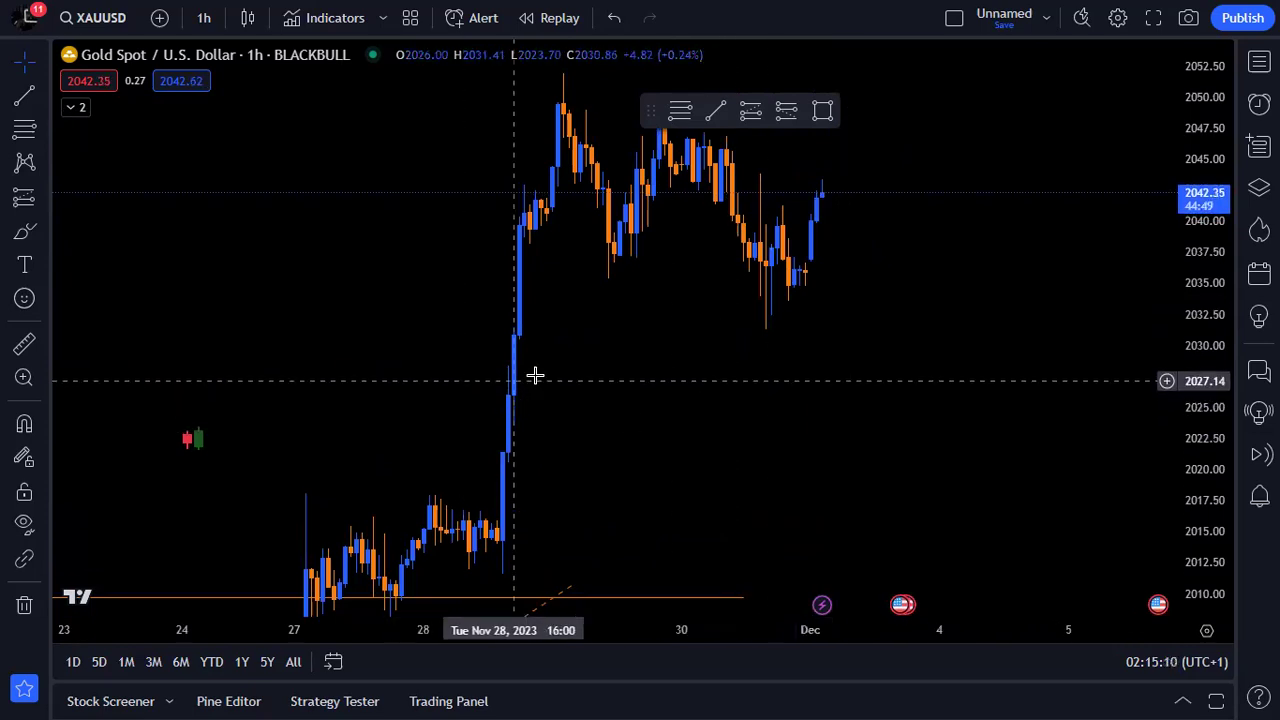
scroll(560, 366, "up", 1)
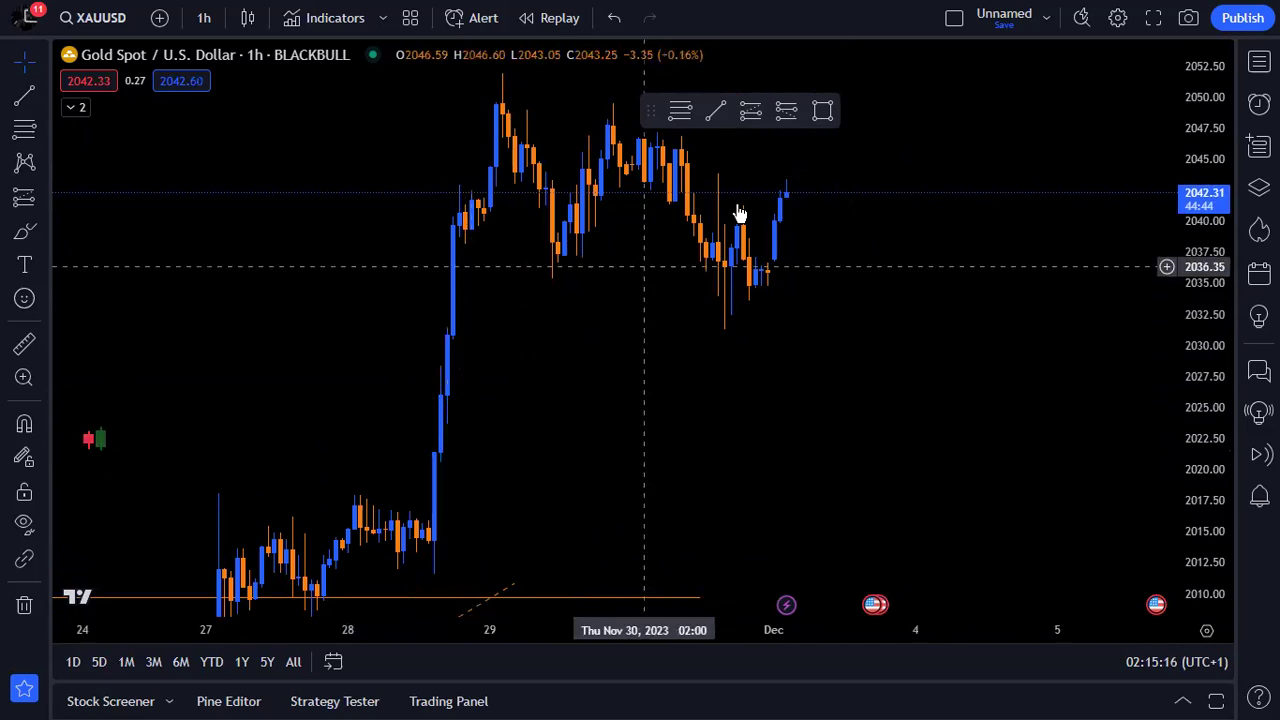
scroll(791, 265, "up", 1)
left_click_drag(724, 288, 746, 280)
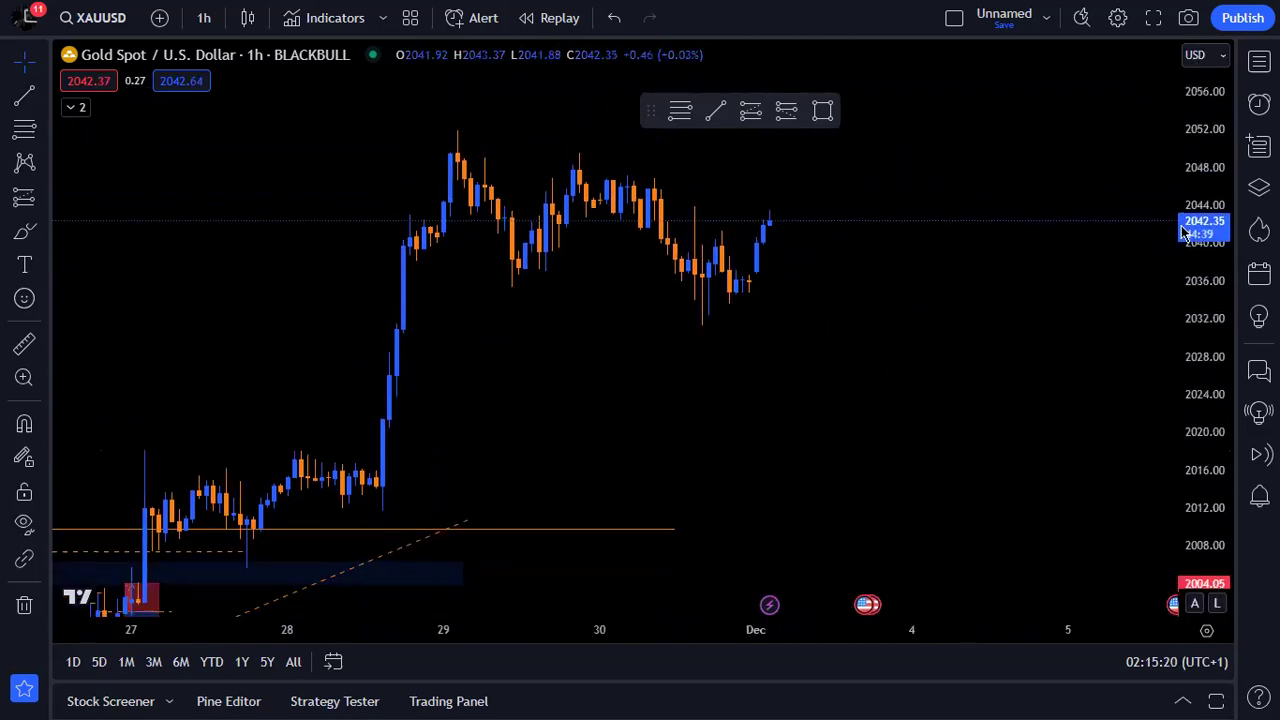
scroll(650, 269, "down", 4)
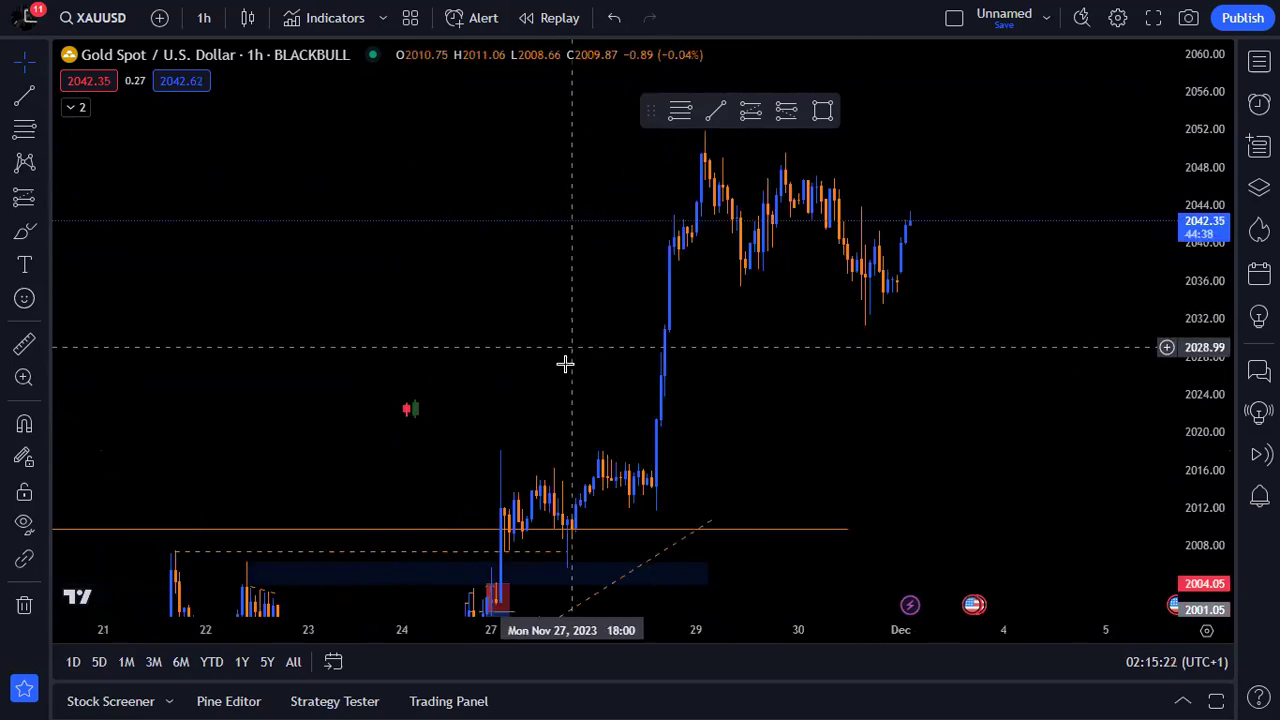
left_click_drag(606, 295, 563, 303)
scroll(645, 350, "down", 4)
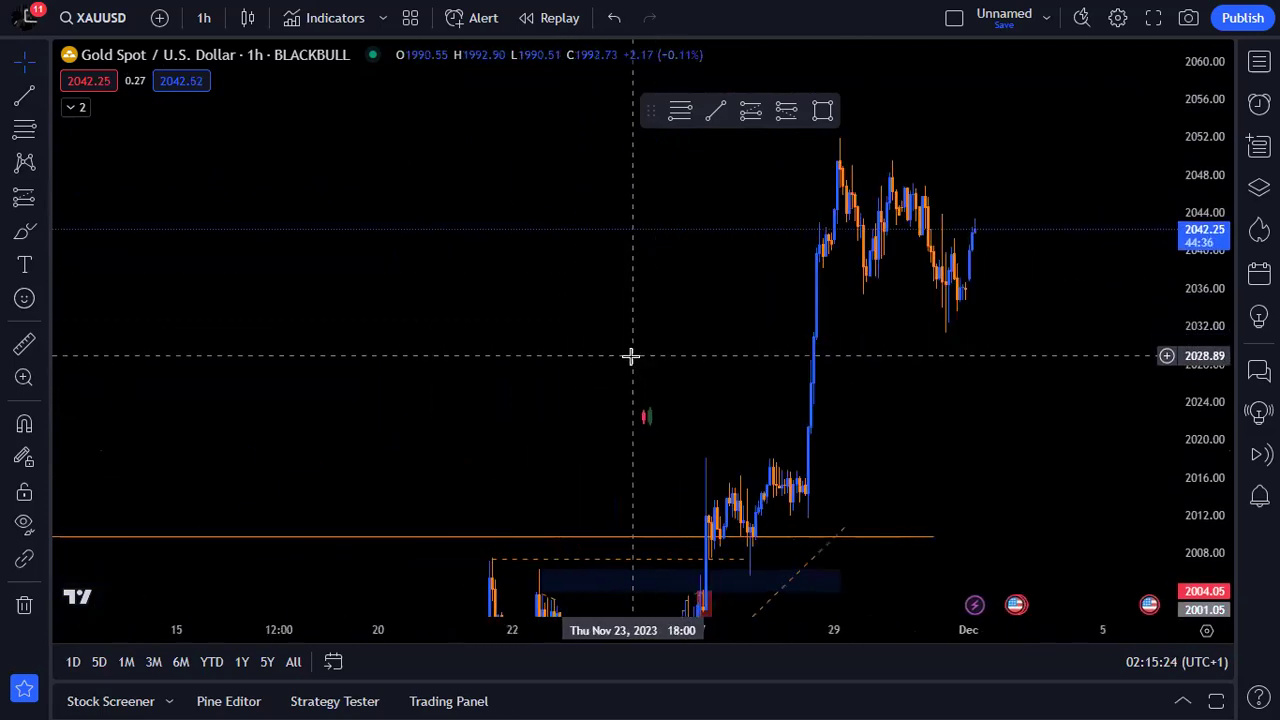
left_click_drag(686, 329, 560, 287)
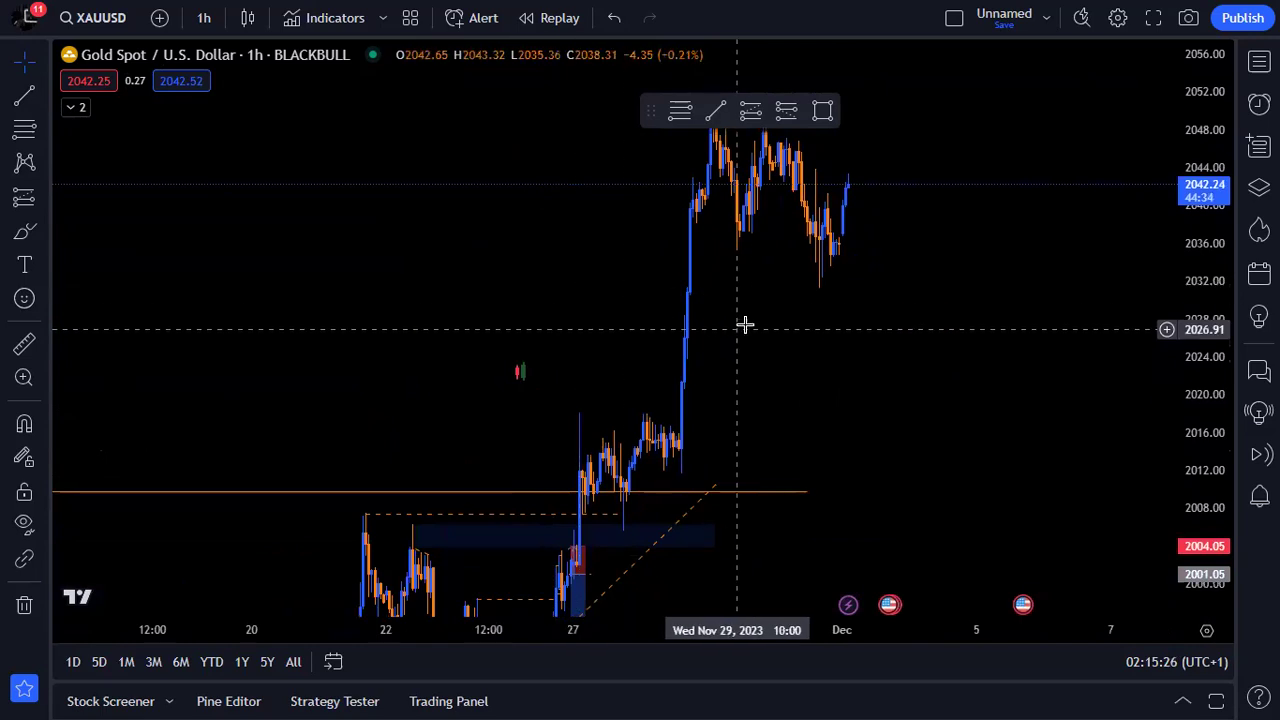
left_click_drag(751, 333, 757, 352)
scroll(759, 353, "up", 1)
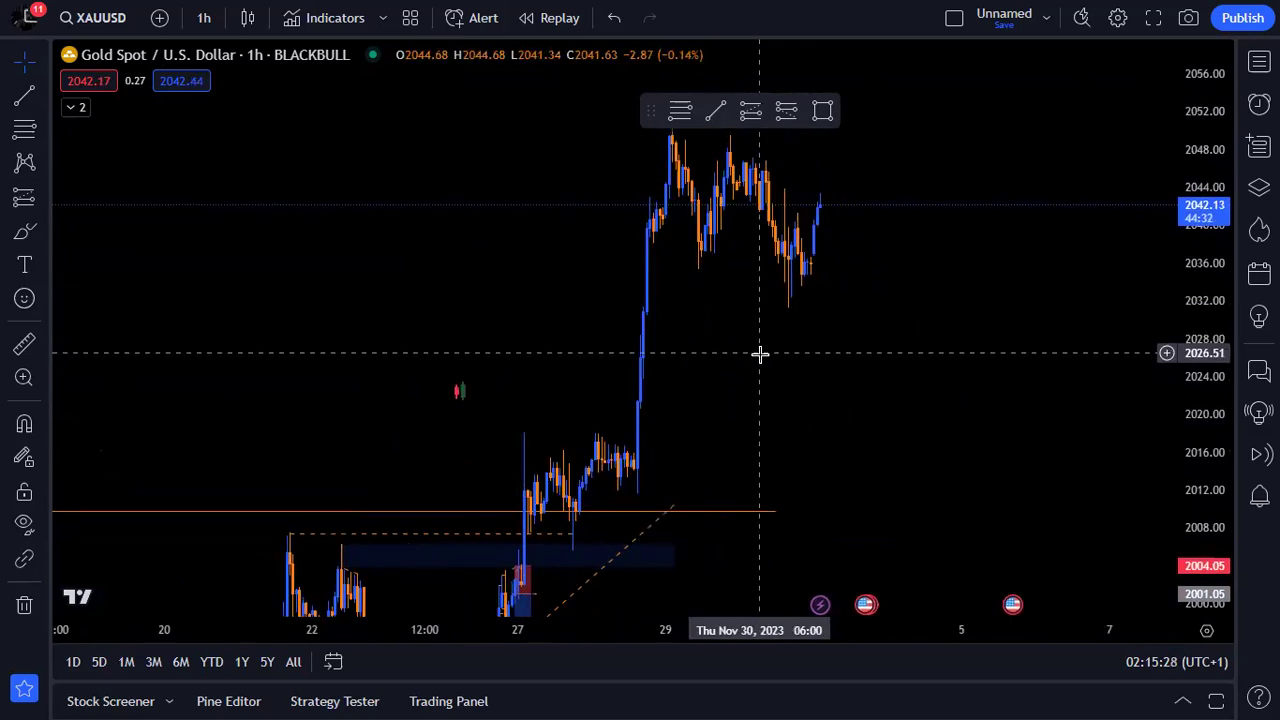
- Look through the XAUUSD symbol search results and switch the chart to the FXOPEN gold feed
left_click(118, 19)
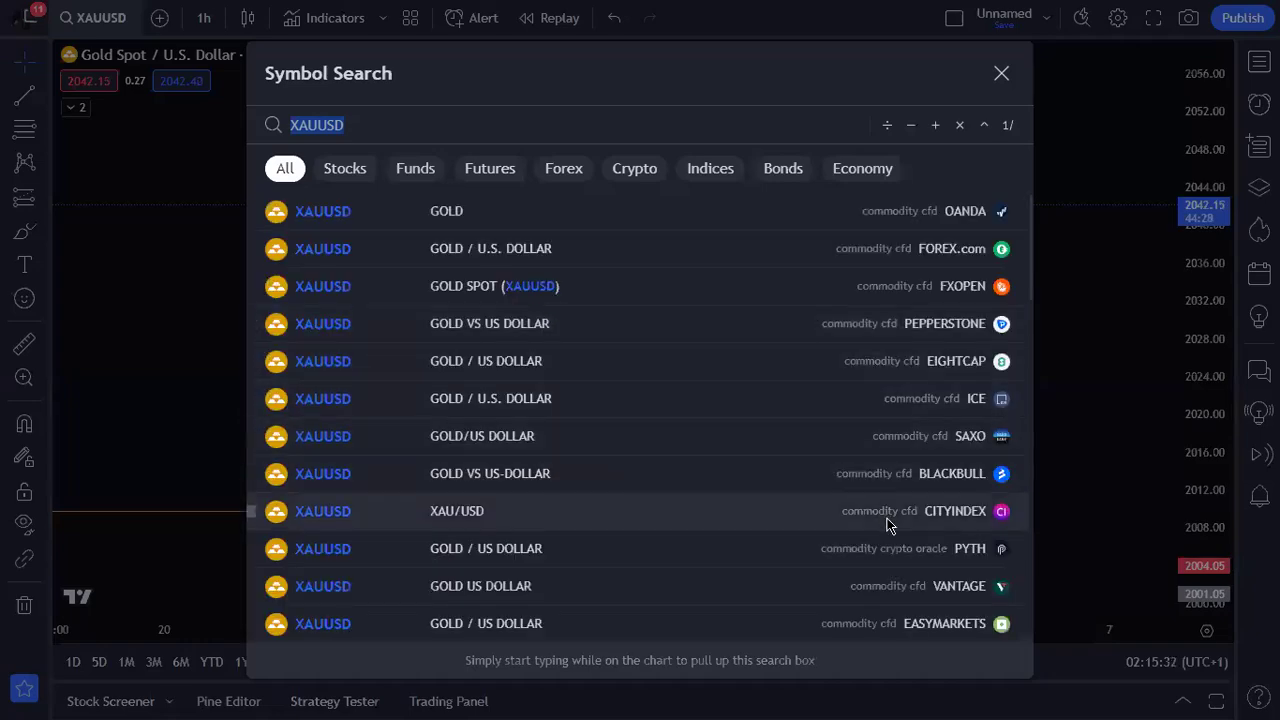
scroll(900, 555, "down", 5)
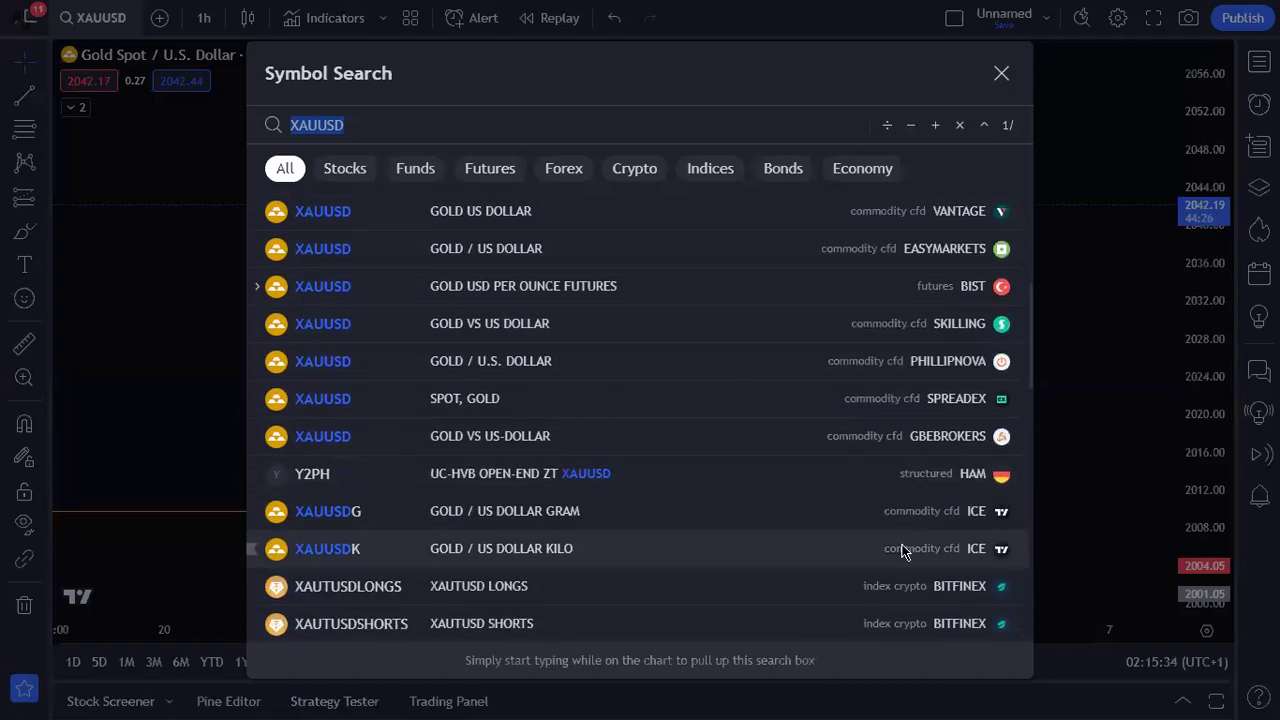
scroll(898, 550, "down", 5)
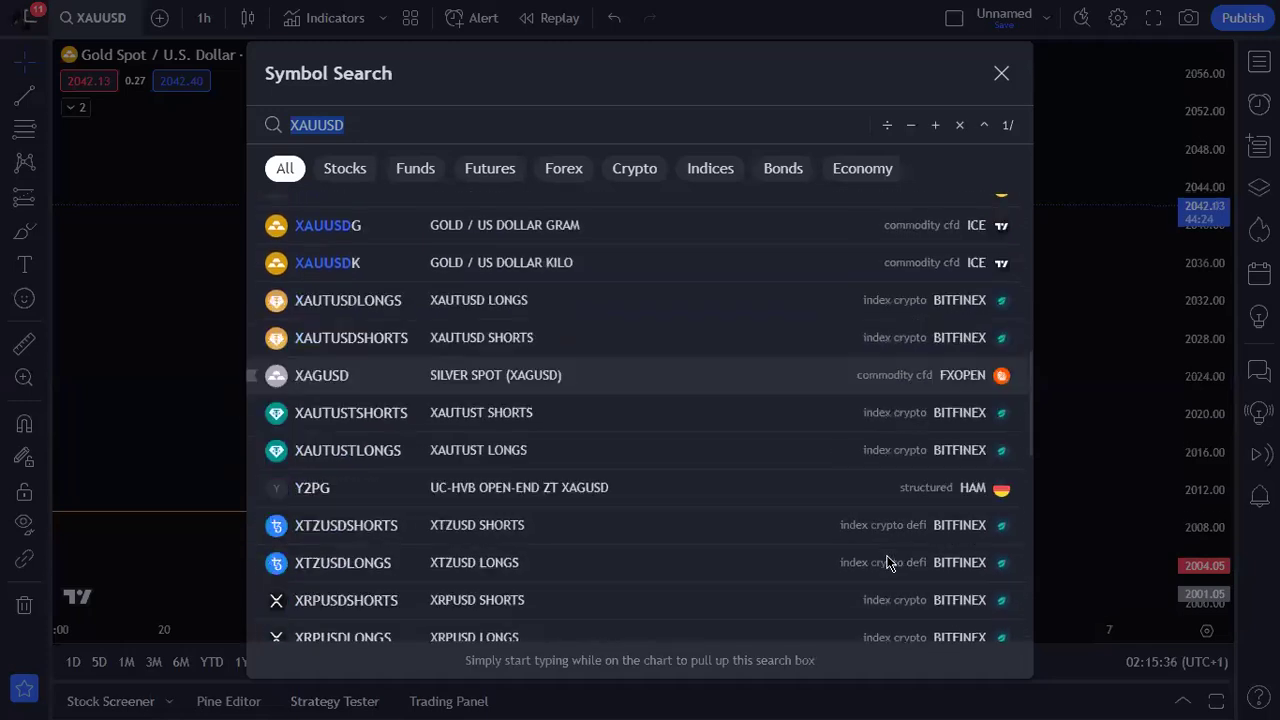
scroll(960, 260, "up", 2)
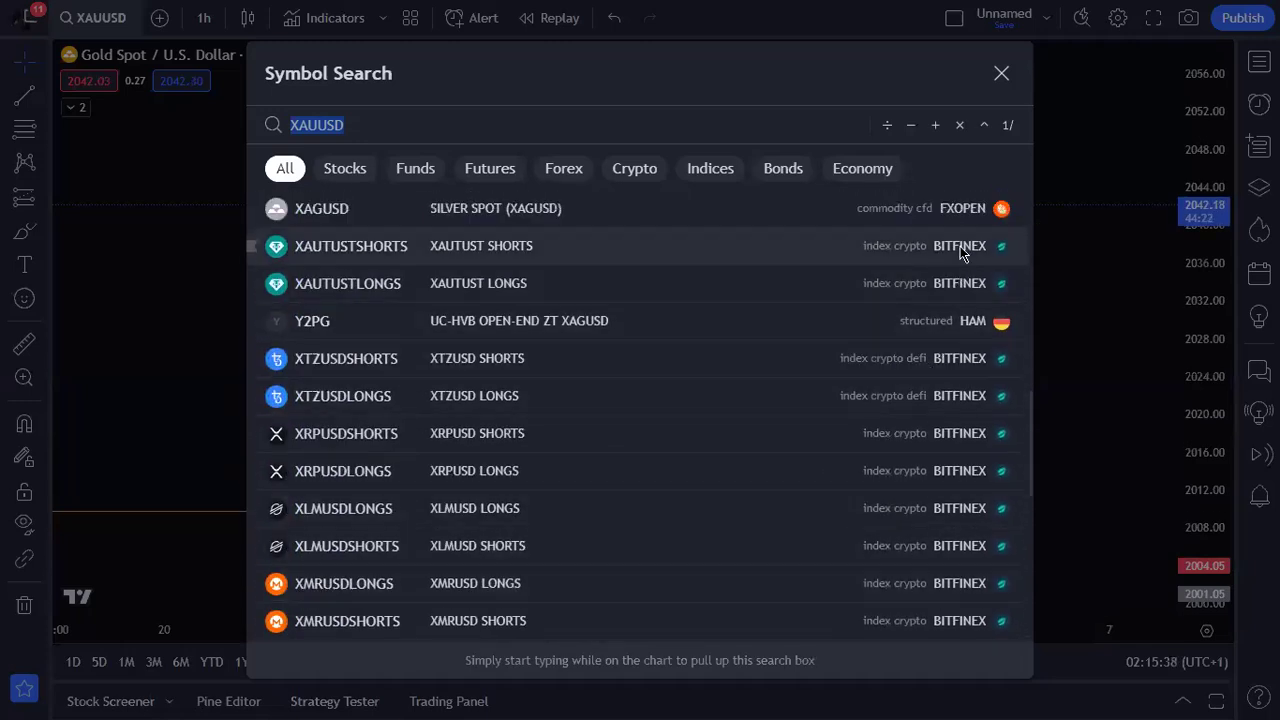
scroll(863, 289, "up", 6)
key("Escape")
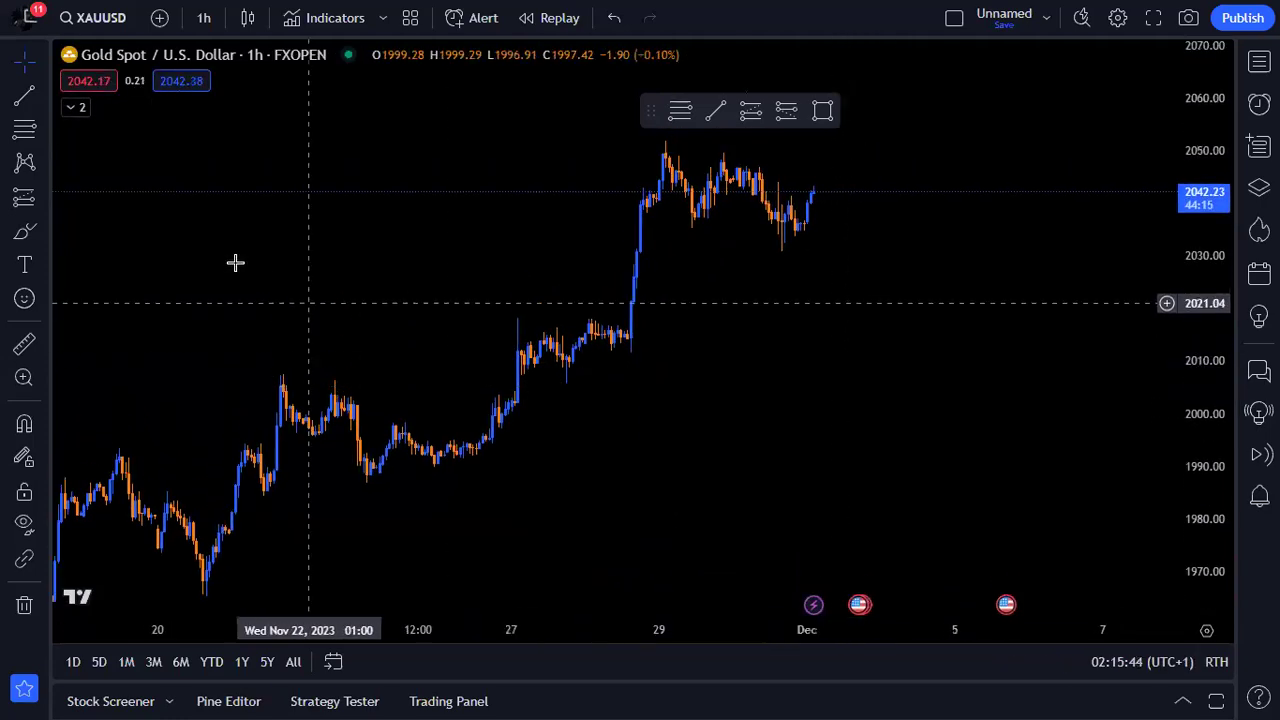
- Draw a rising zigzag arrow with the Path tool in the empty area above the November 20–21 candles, with two small pullbacks, ending near 2052
left_click(43, 233)
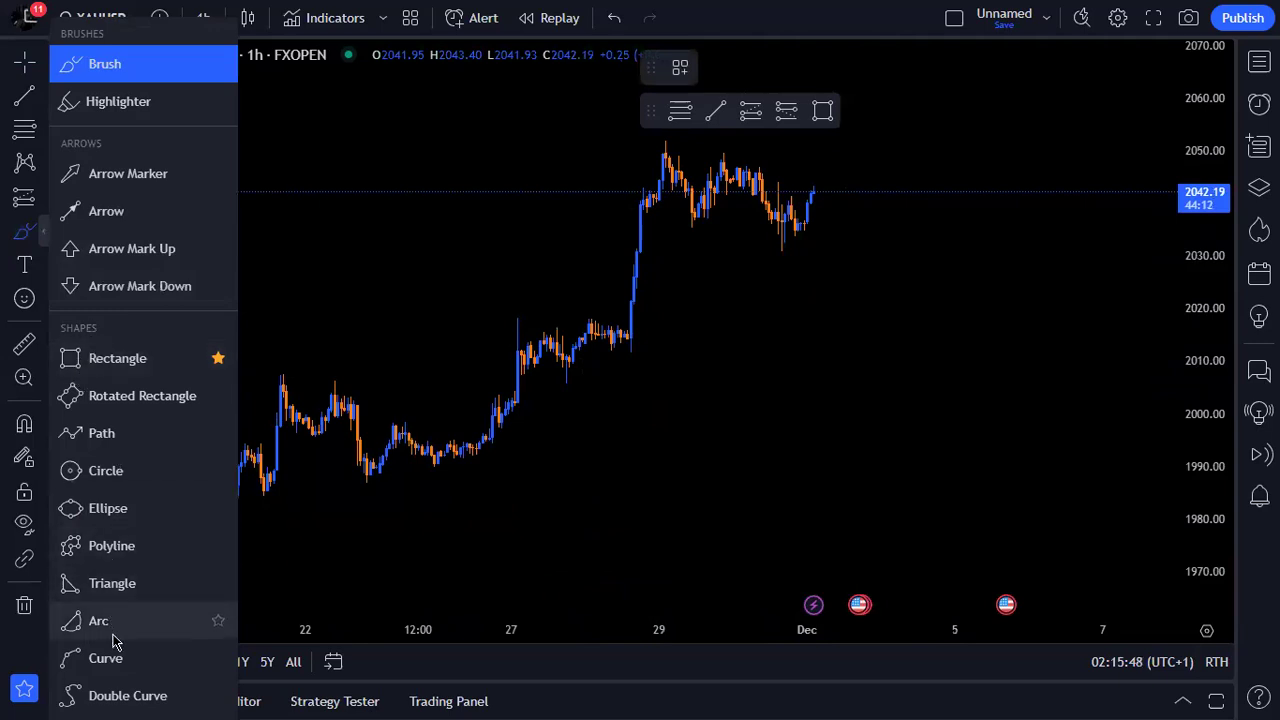
left_click(100, 433)
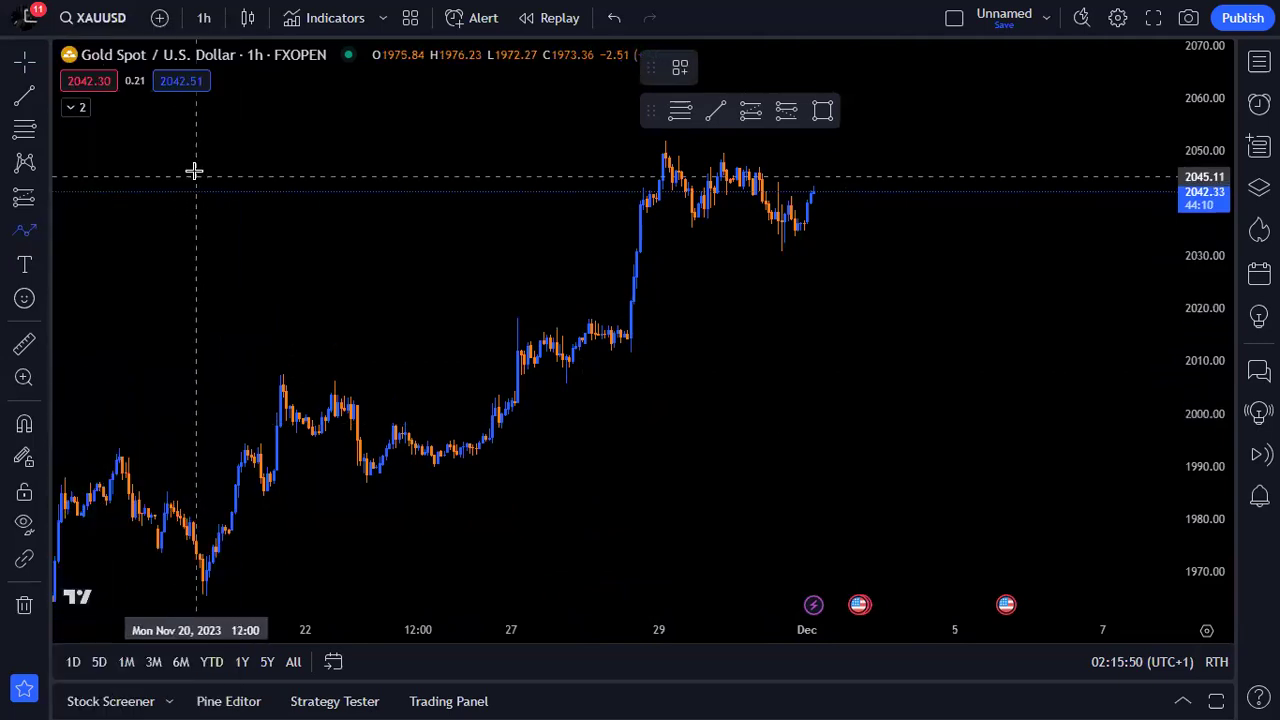
left_click(125, 334)
left_click(173, 232)
left_click(190, 270)
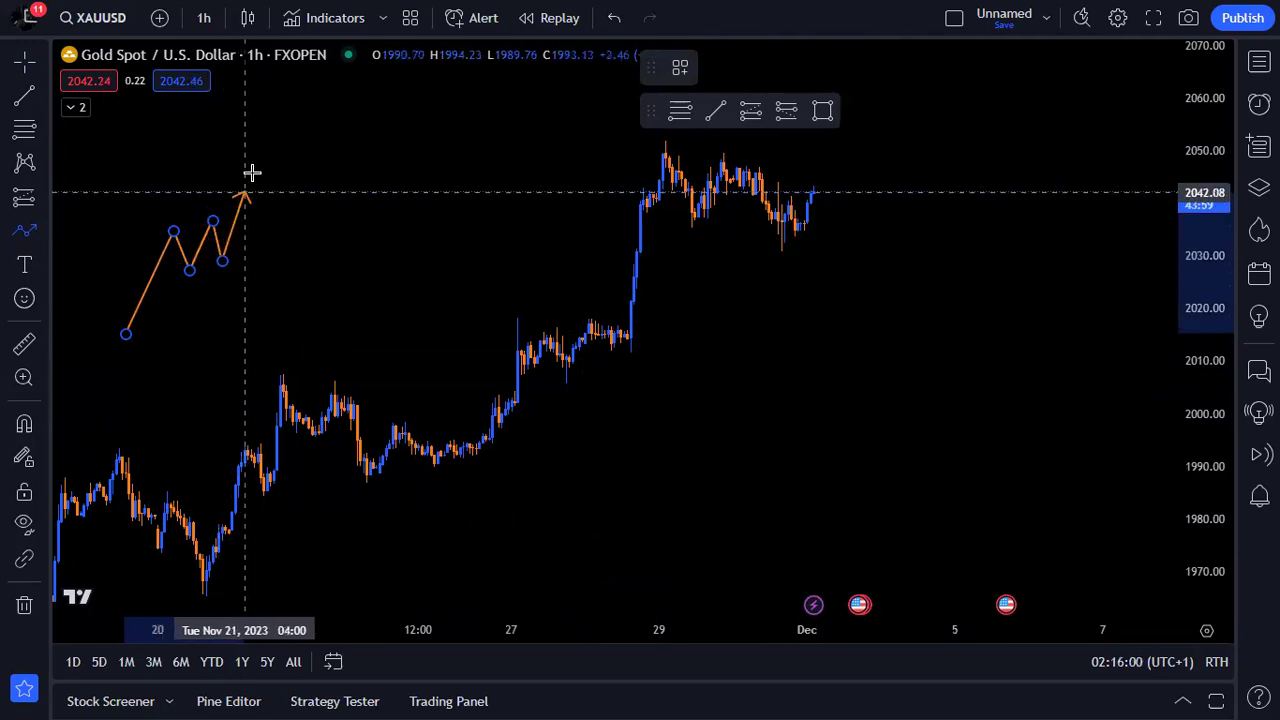
double_click(266, 143)
left_click(263, 200)
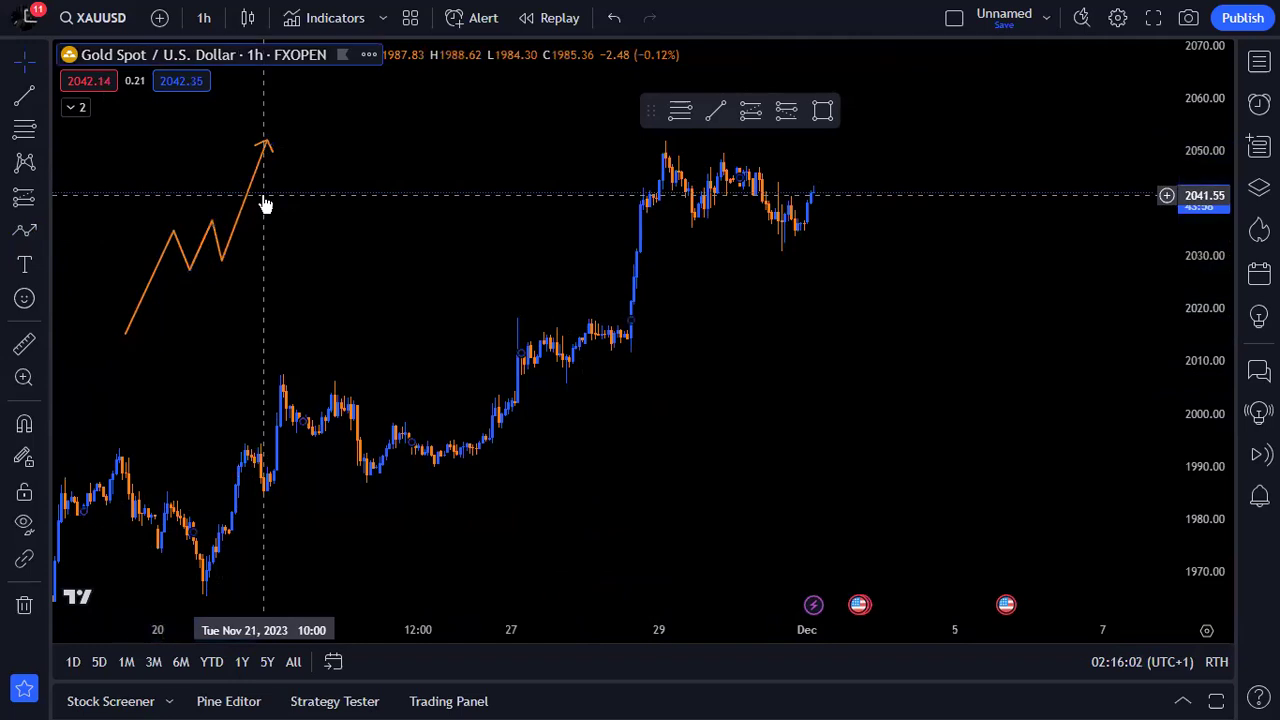
- Draw a rectangle over the path's two pullbacks, spanning about 2036.56 to 2026.93 and extending to November 23
left_click(44, 200)
left_click(44, 232)
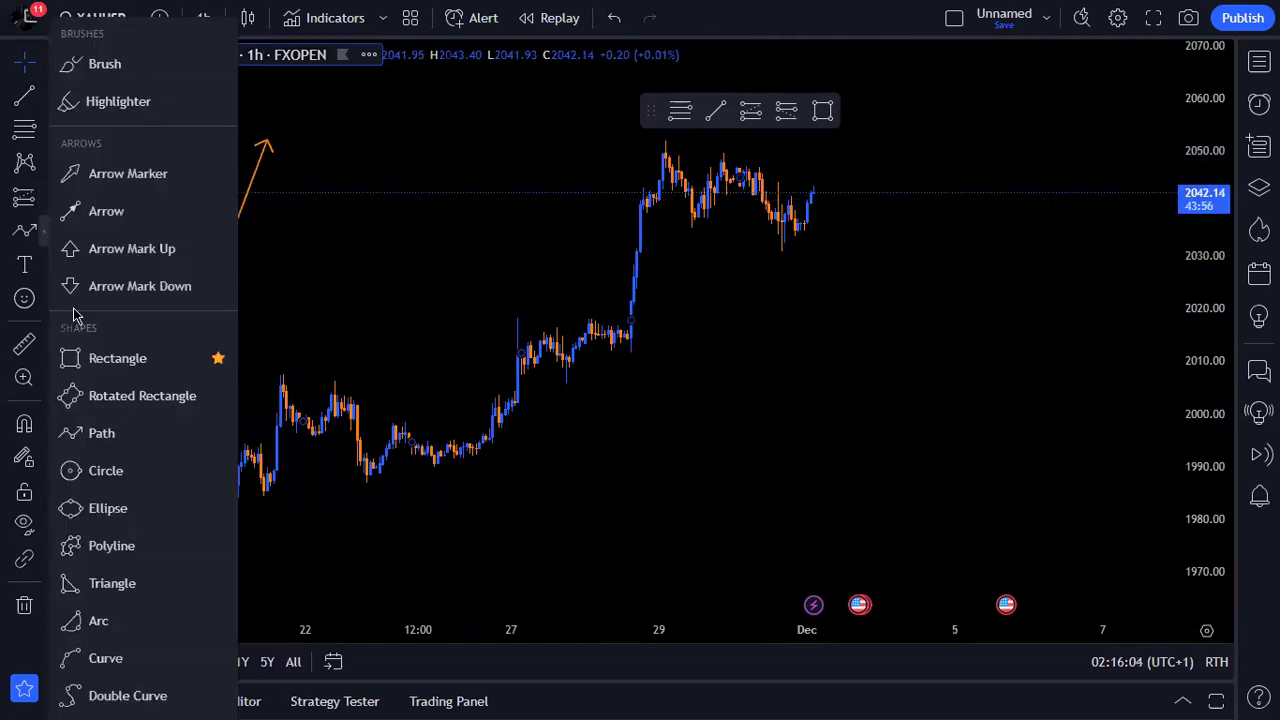
left_click(90, 368)
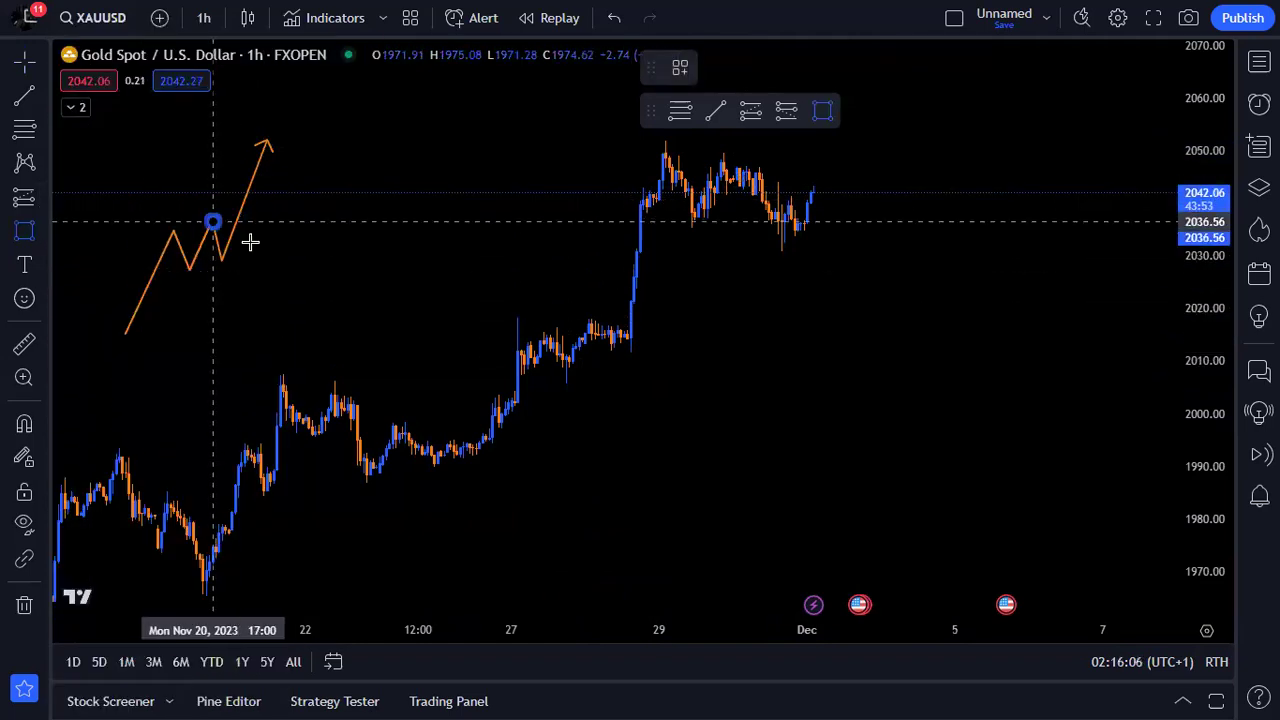
left_click(213, 221)
left_click(403, 260)
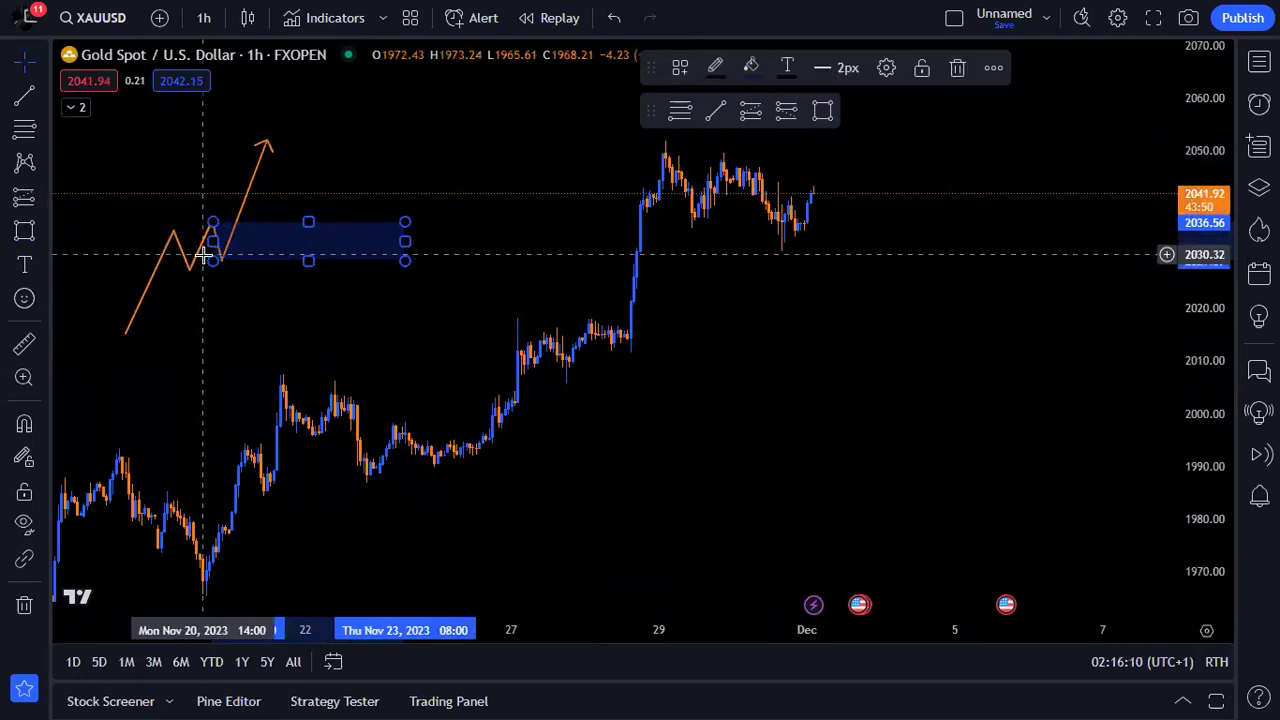
left_click_drag(205, 258, 172, 271)
left_click(186, 286)
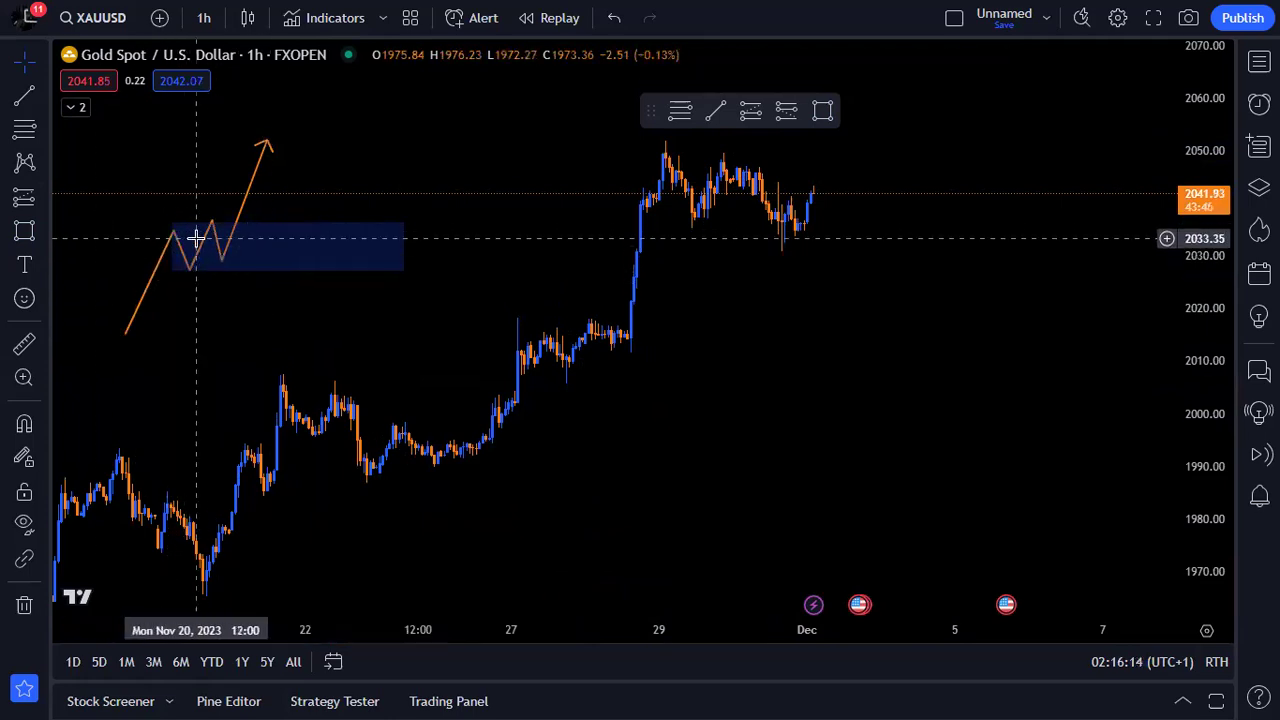
- Shrink the rectangle to the path's last pullback and reposition it to start at the first pullback's low
left_click(281, 229)
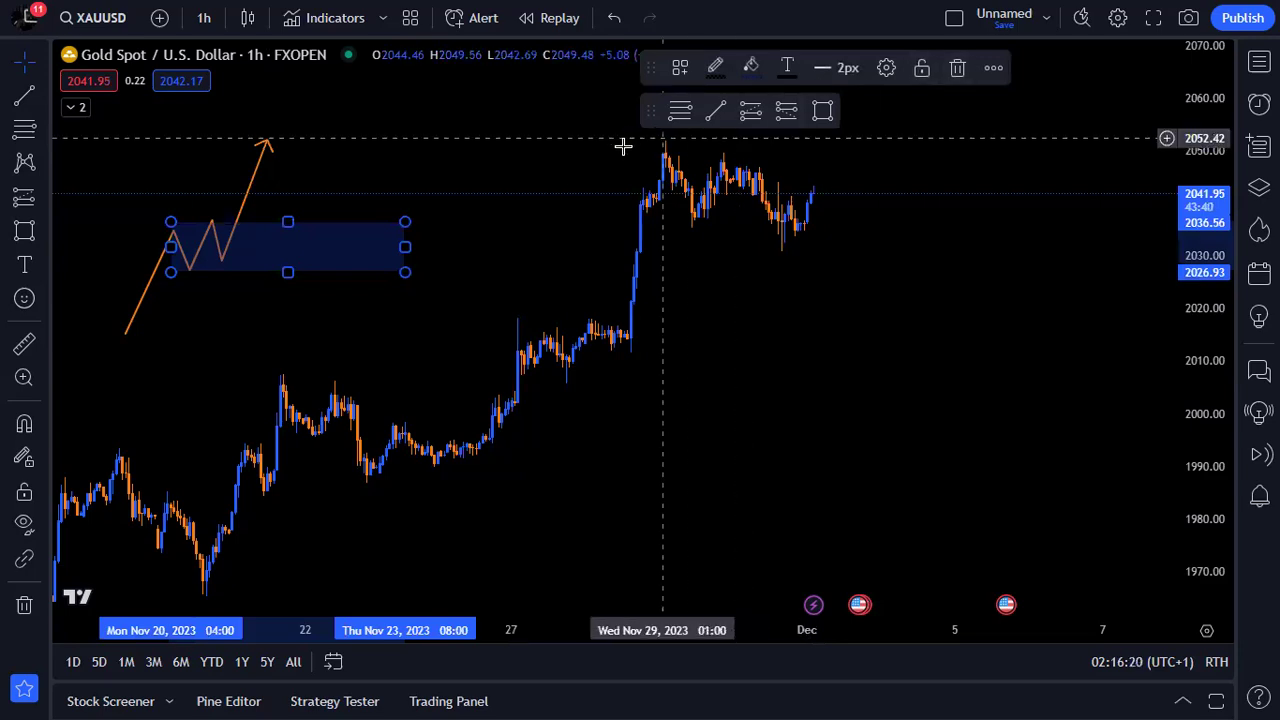
left_click_drag(589, 161, 946, 260)
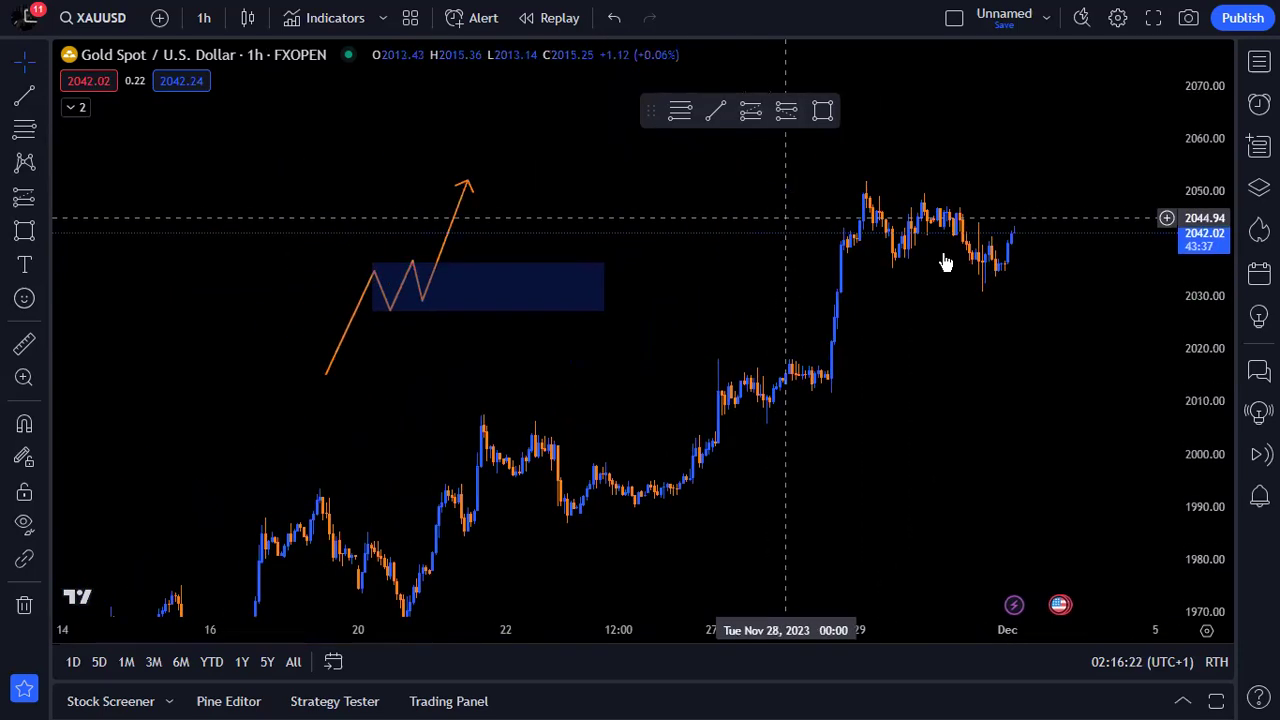
left_click_drag(1219, 371, 1006, 351)
scroll(833, 362, "up", 3)
scroll(820, 355, "up", 2)
left_click_drag(808, 346, 1020, 360)
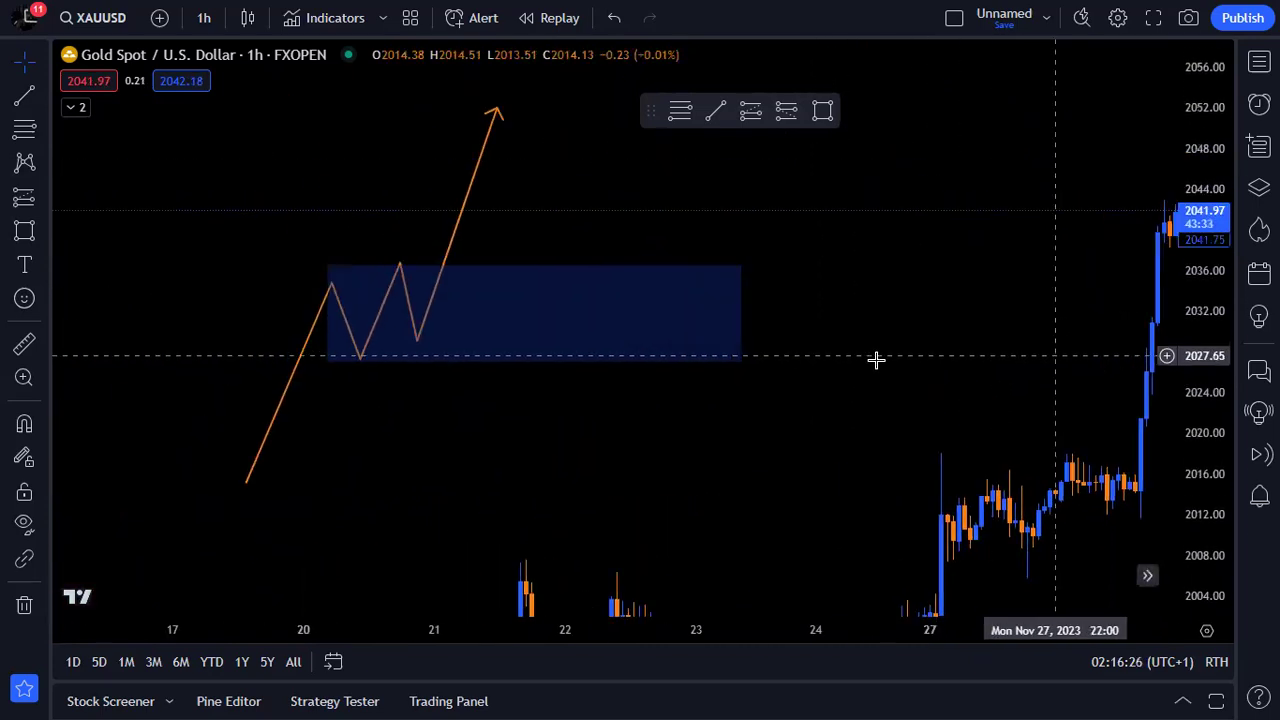
left_click(326, 266)
left_click_drag(334, 266, 411, 297)
left_click_drag(412, 366, 413, 343)
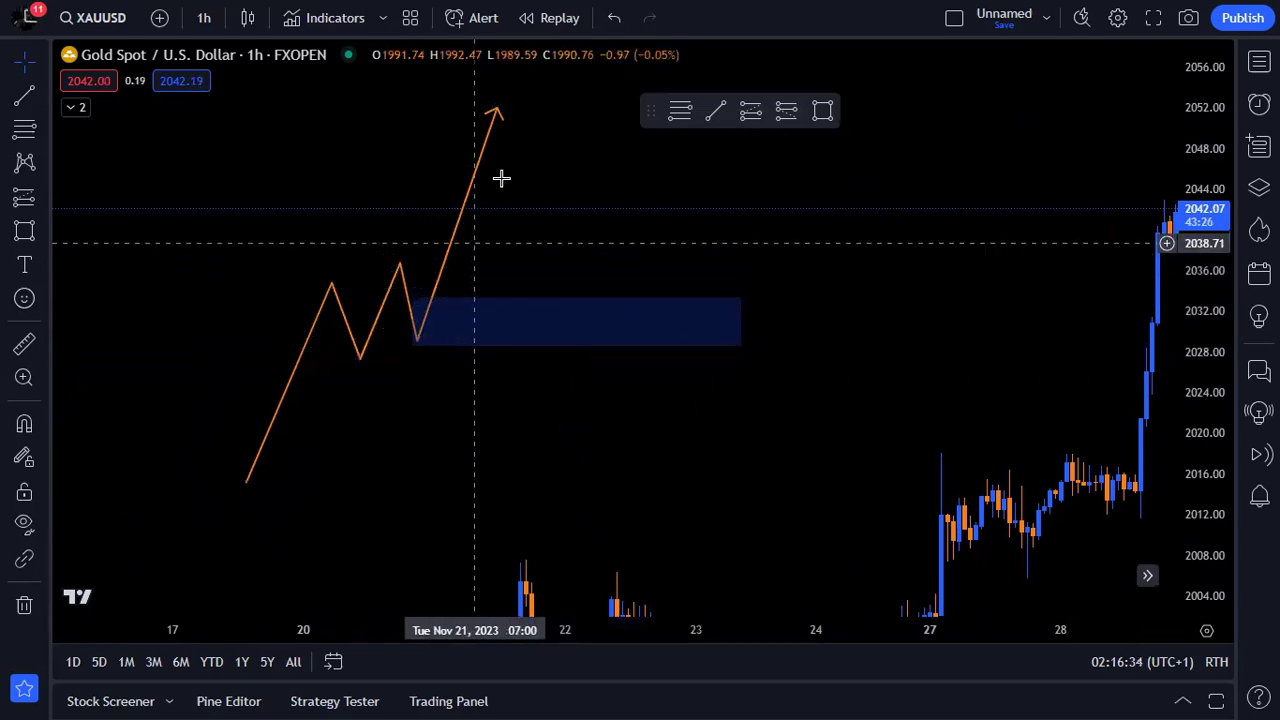
left_click_drag(593, 305, 520, 292)
left_click(560, 251)
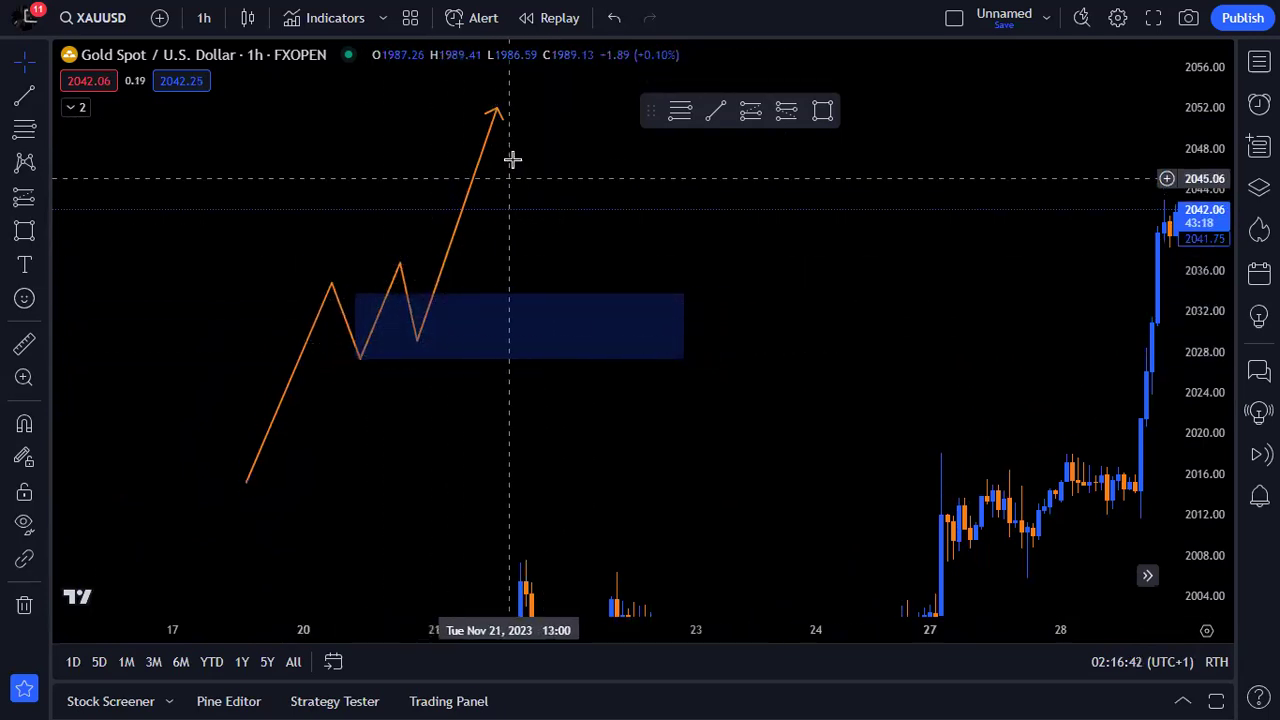
- Delete the blue rectangle drawn over the path's pullbacks
left_click(579, 300)
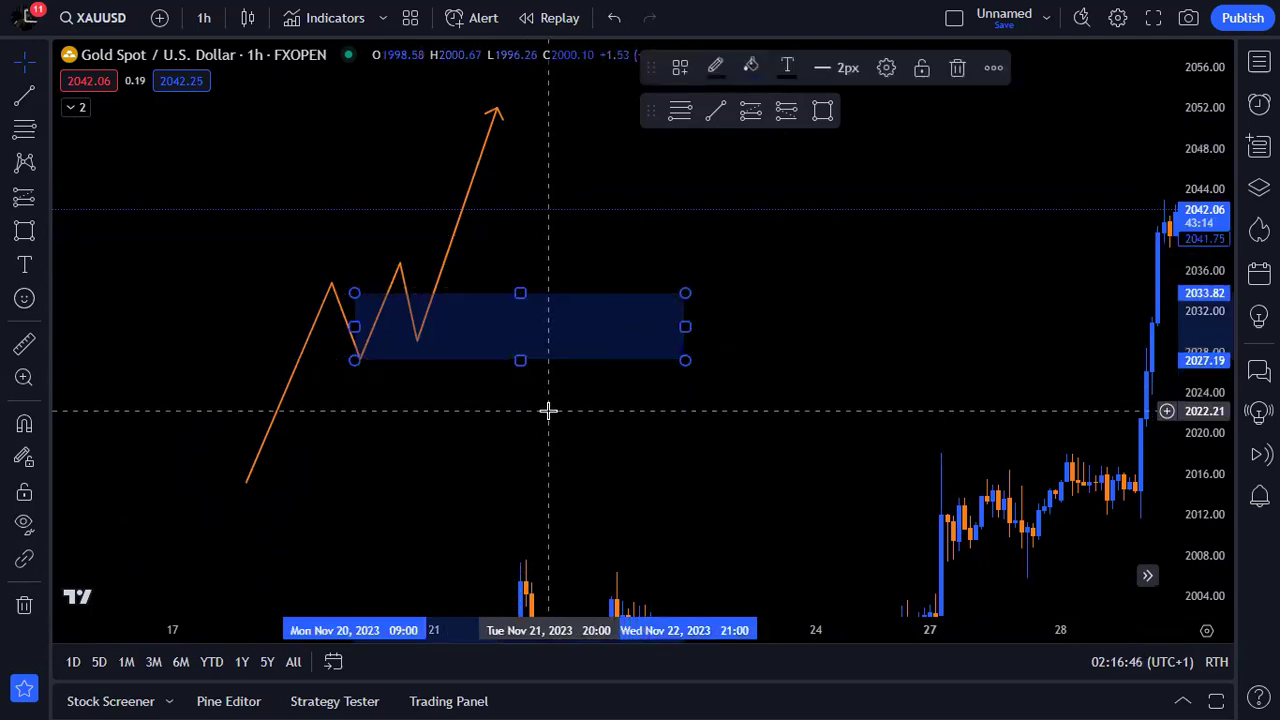
key("Delete")
- Look through the November 16–28 candles for a bullish leg followed by a pullback, ending with November 20–28 enlarged
left_click_drag(600, 326, 330, 150)
scroll(683, 306, "down", 4)
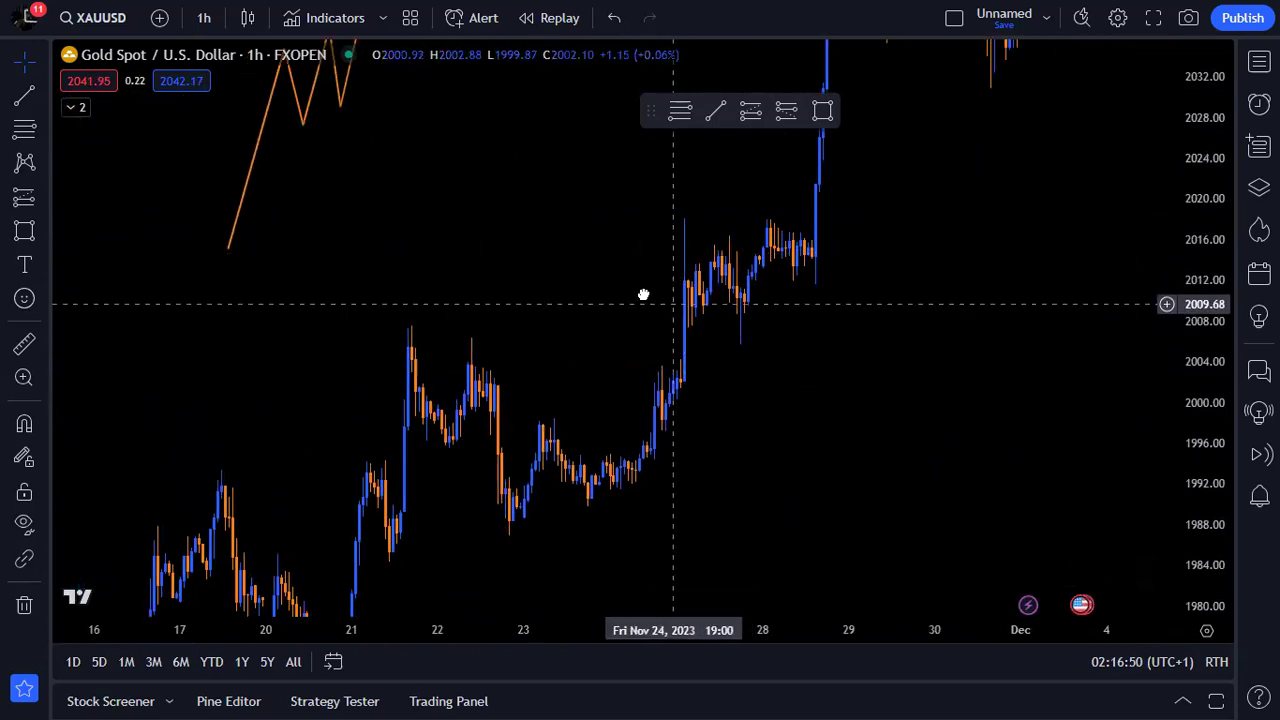
left_click_drag(643, 291, 595, 261)
left_click_drag(583, 369, 566, 340)
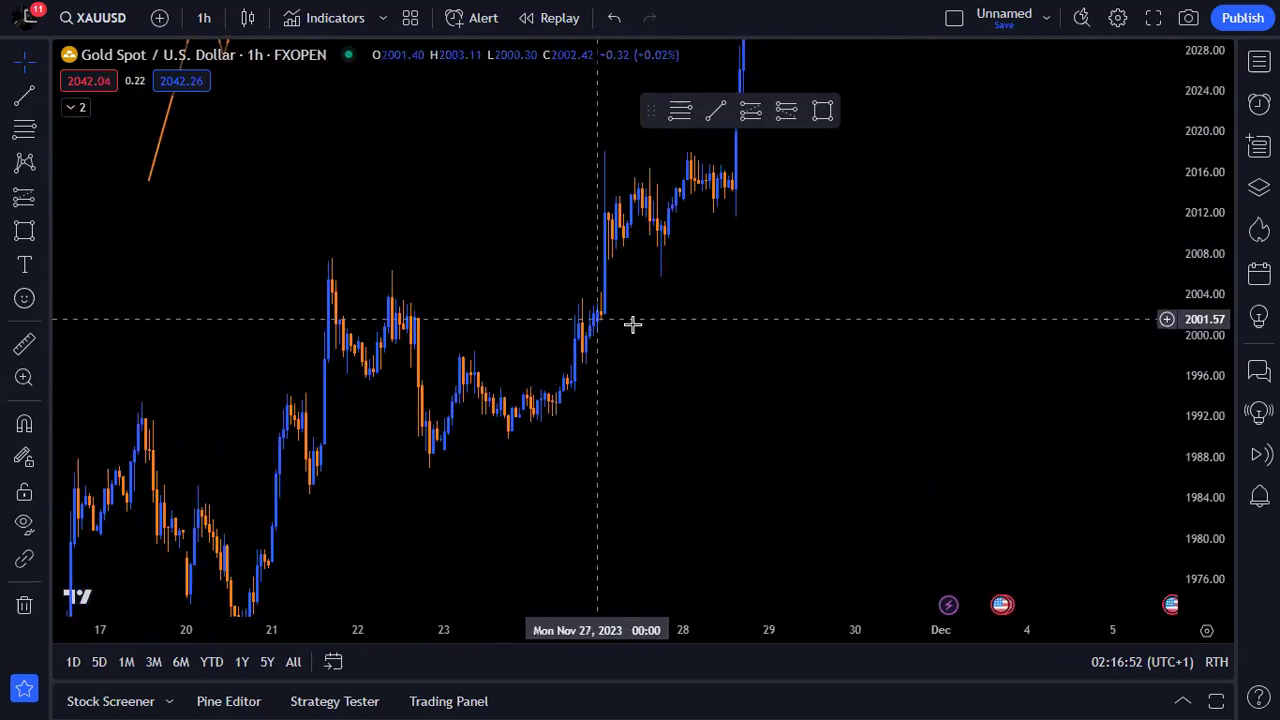
scroll(711, 340, "down", 4)
left_click_drag(797, 375, 649, 341)
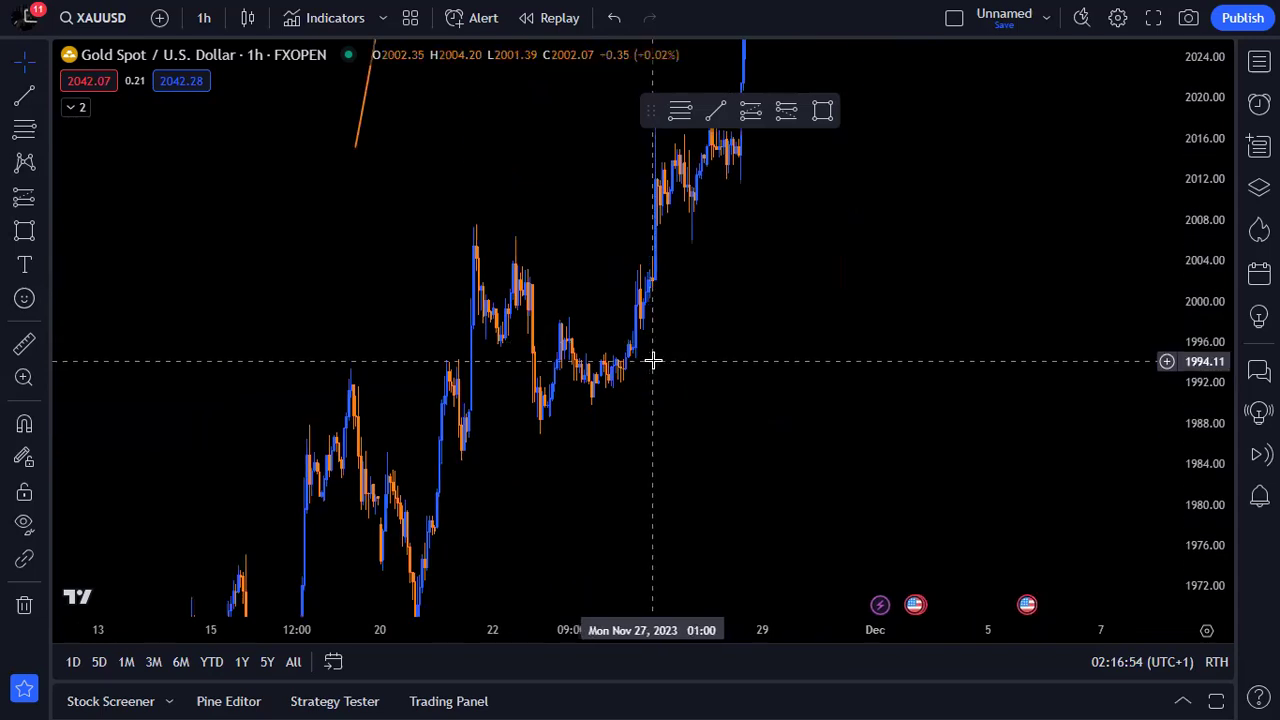
scroll(652, 361, "up", 3)
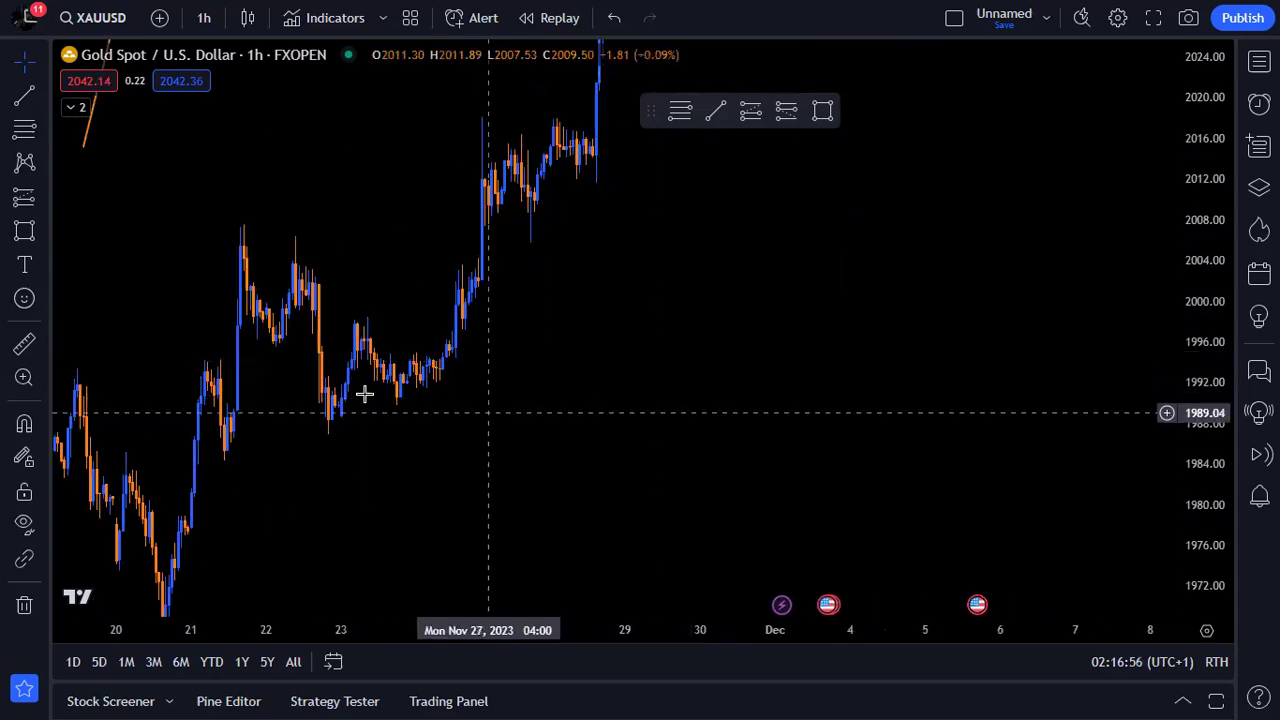
scroll(391, 371, "left", 2)
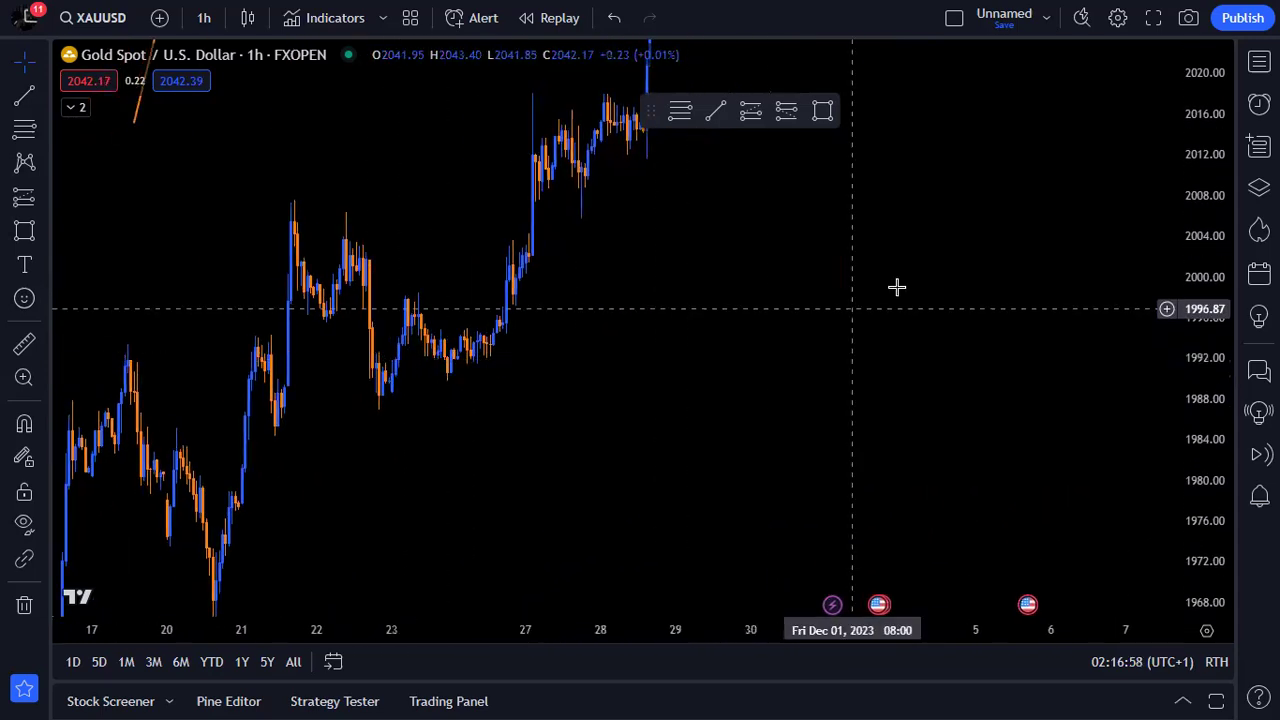
scroll(518, 384, "up", 3)
left_click_drag(372, 340, 1046, 271)
scroll(823, 350, "up", 2)
left_click_drag(889, 332, 947, 327)
- Trace the November 20–21 rise and pullback with the Brush, adding a small arrow beside it and a circle around the pullback
left_click(42, 237)
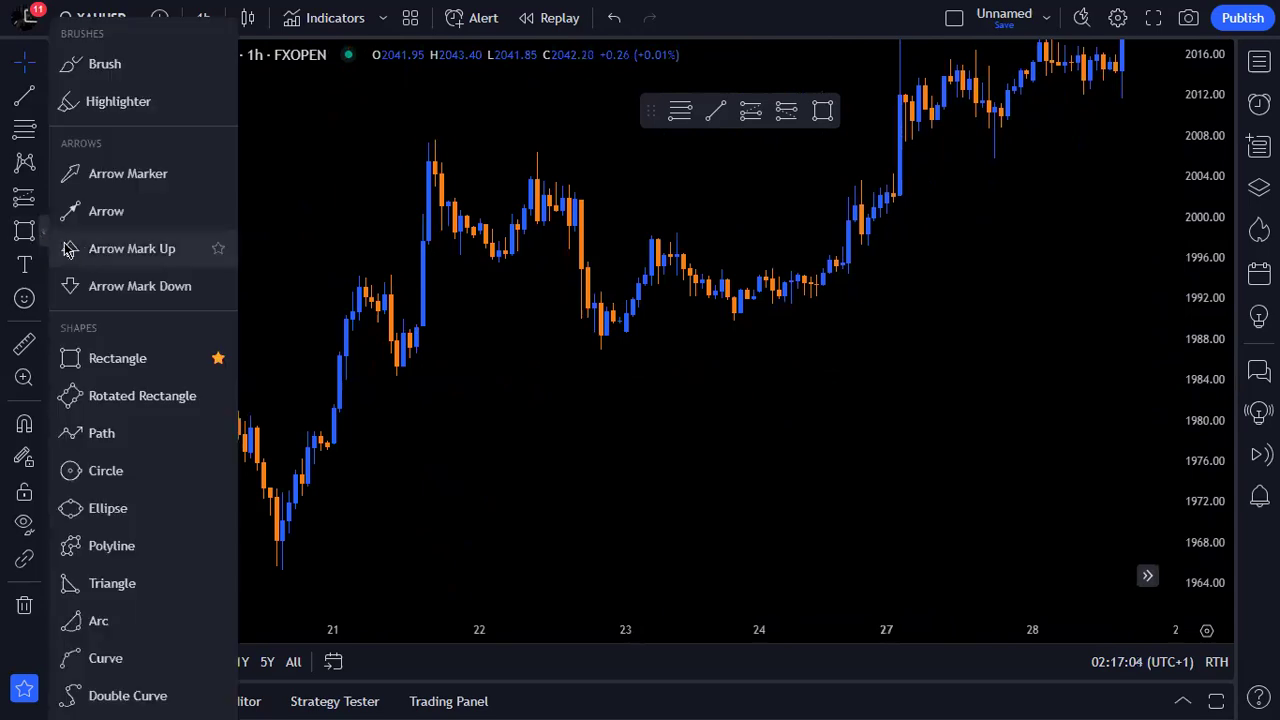
left_click(138, 70)
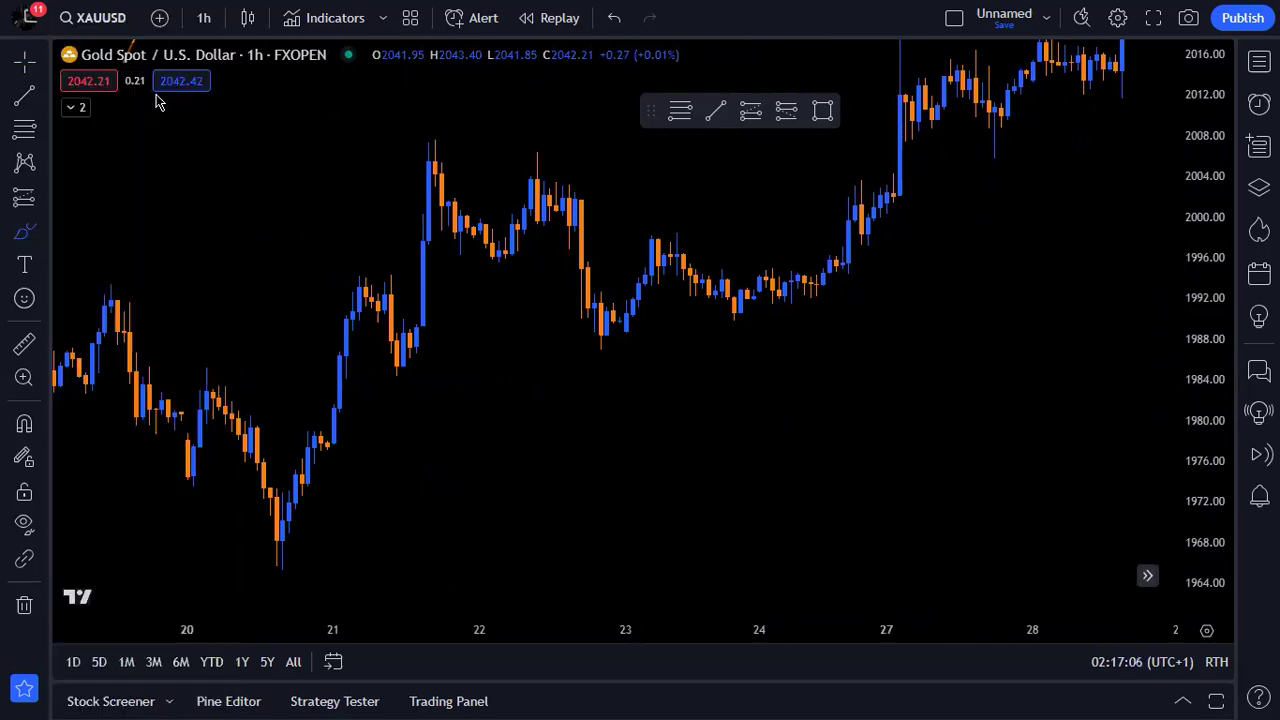
mouse_move(277, 550)
left_mouse_down()
mouse_move(329, 409)
mouse_move(353, 276)
mouse_move(378, 336)
left_mouse_up()
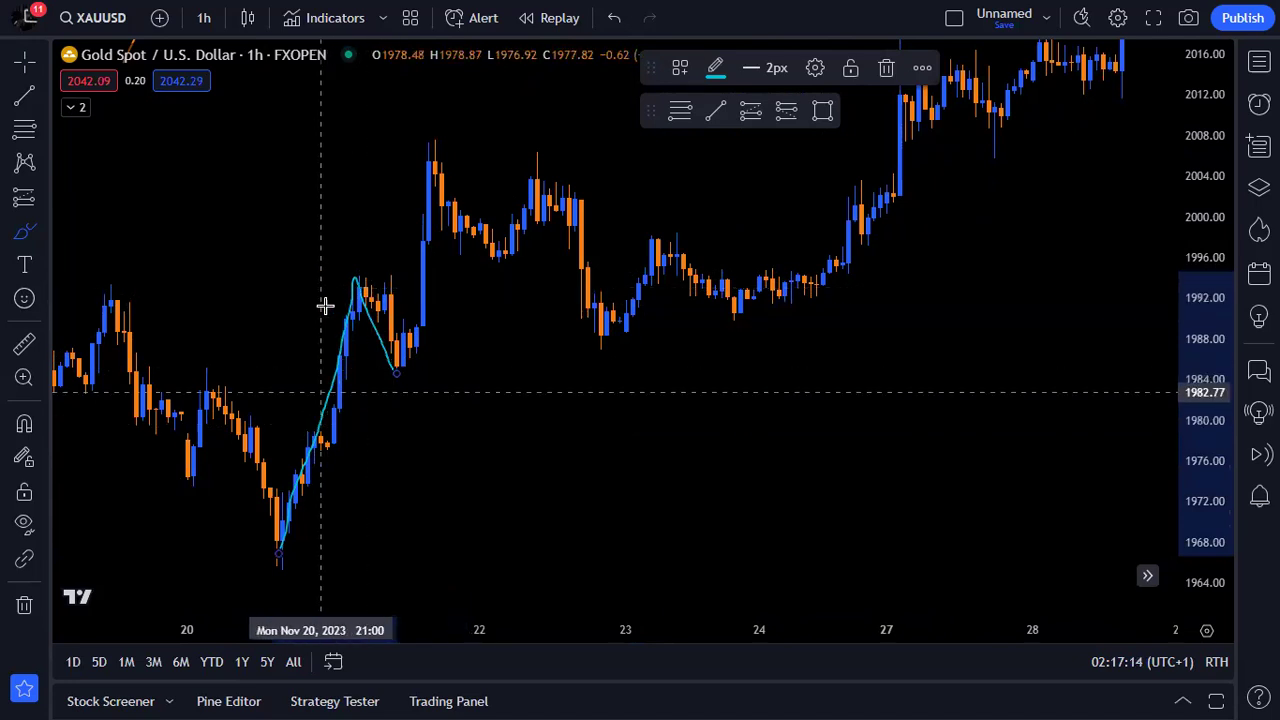
mouse_move(313, 354)
left_mouse_down()
mouse_move(319, 297)
mouse_move(287, 312)
left_mouse_up()
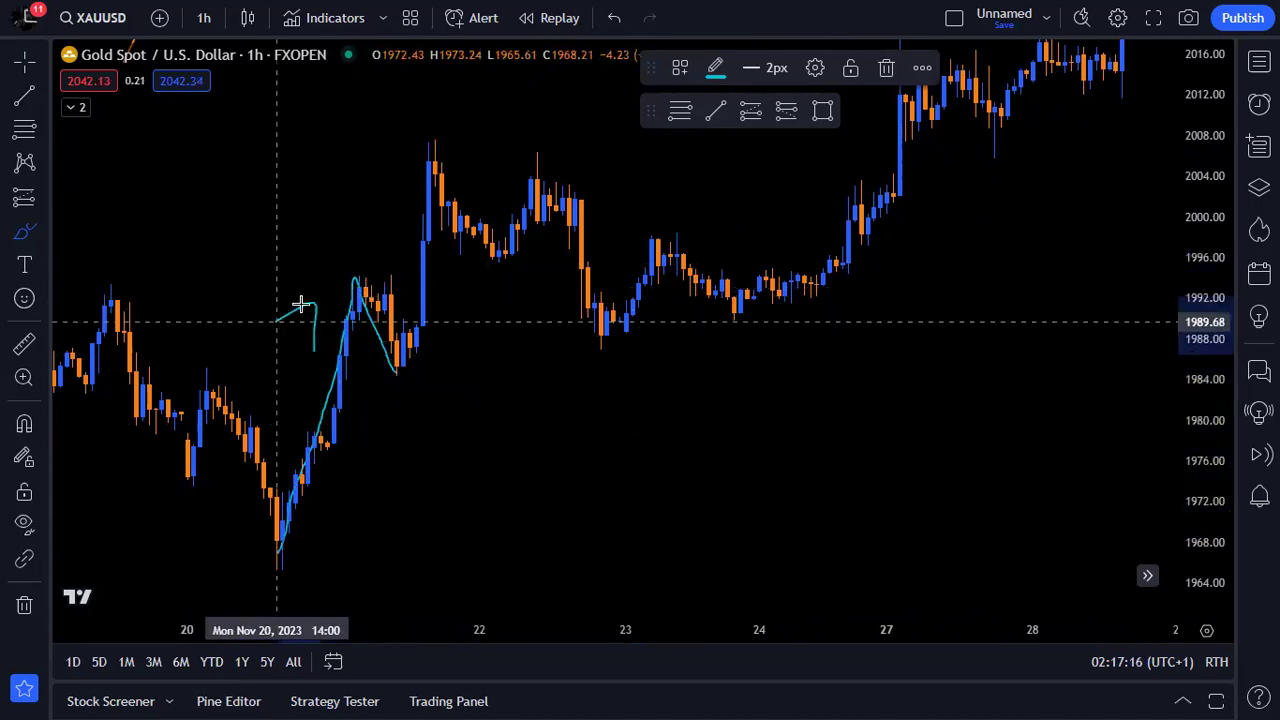
mouse_move(380, 250)
left_mouse_down()
mouse_move(349, 289)
mouse_move(375, 362)
mouse_move(394, 263)
left_mouse_up()
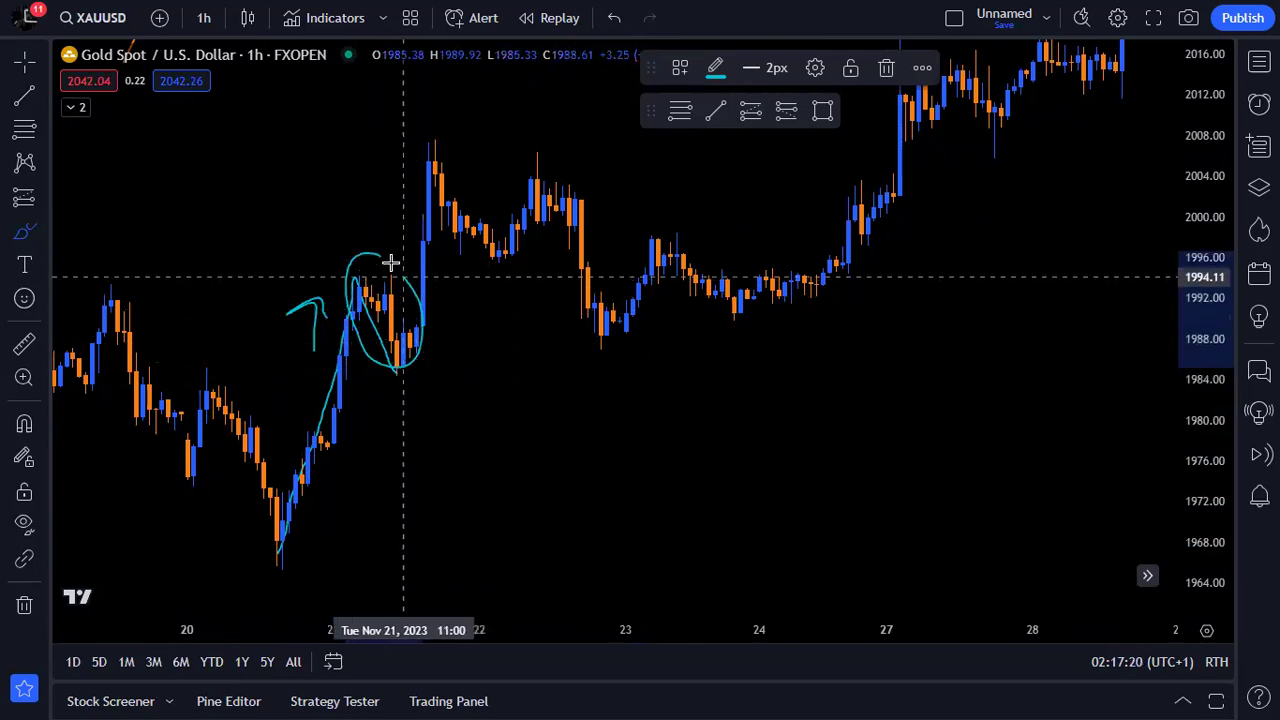
- Undo all the brush strokes on the November 20–21 candles
key("ctrl+z")
key("ctrl+z")
key("ctrl+z")
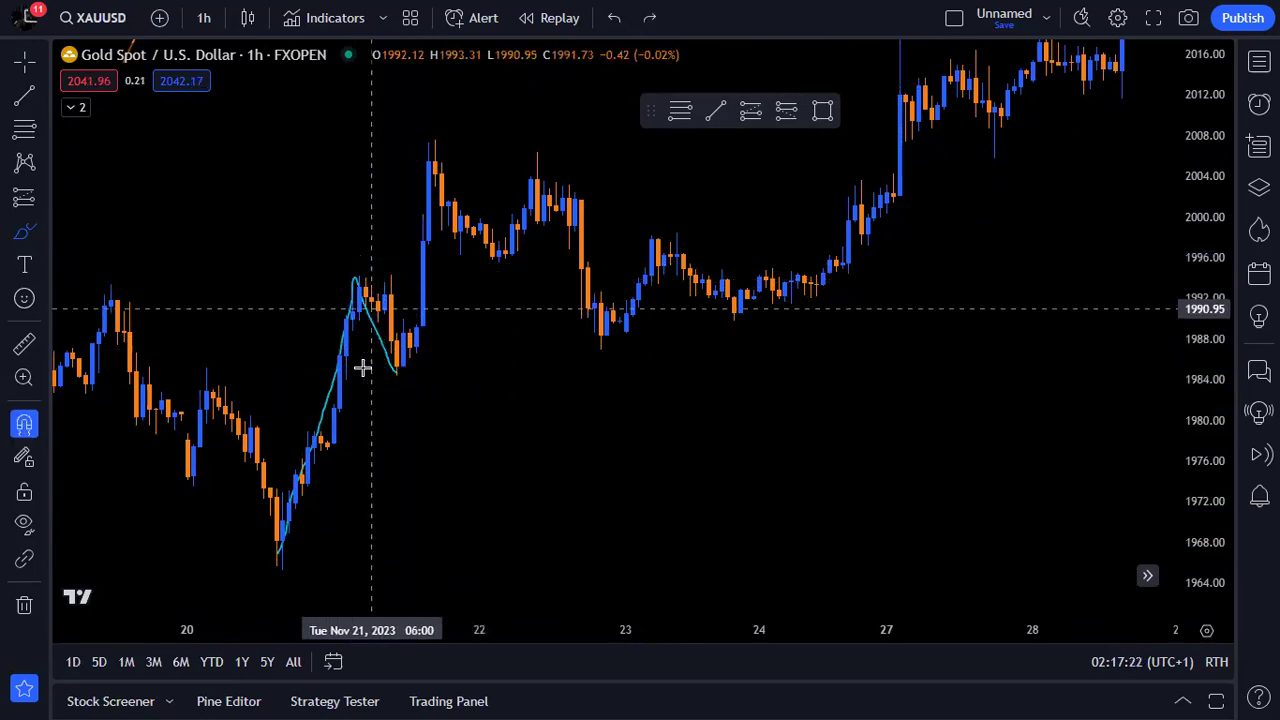
- Draw a rectangle over the November 21 pullback, spanning about 1994.3 to 1984.5 and extending to November 23
left_click(40, 205)
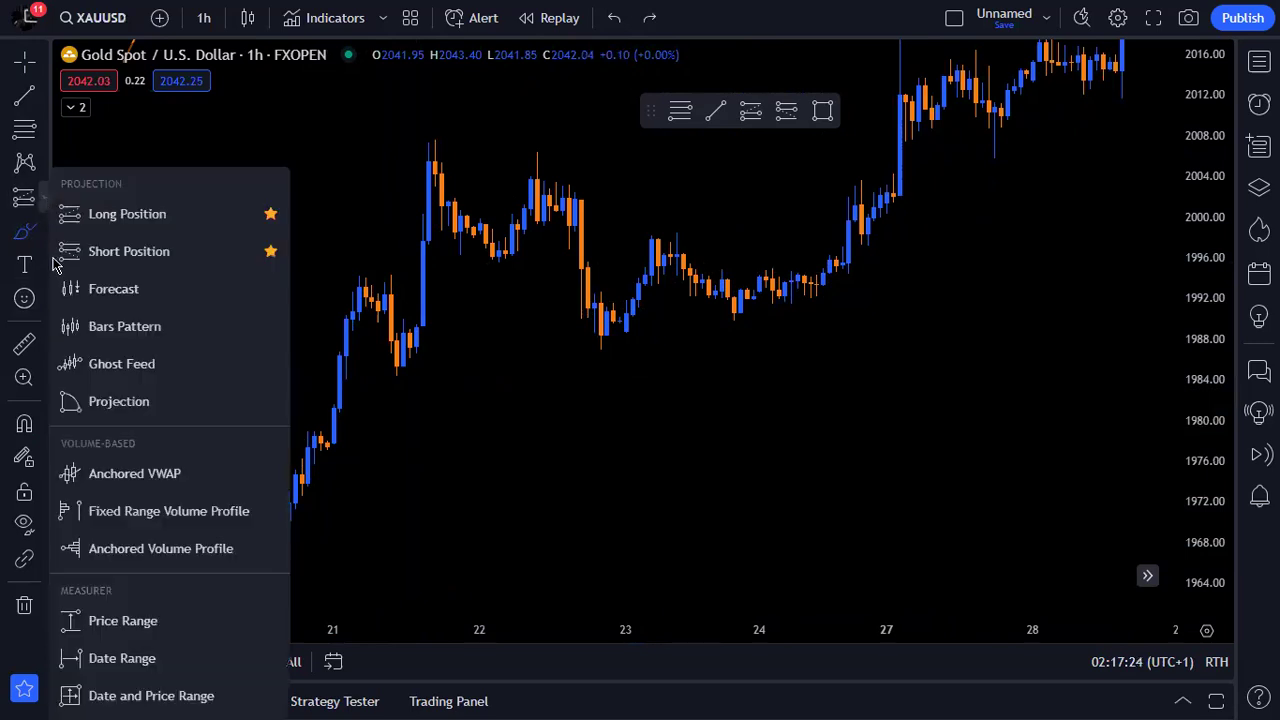
left_click(42, 232)
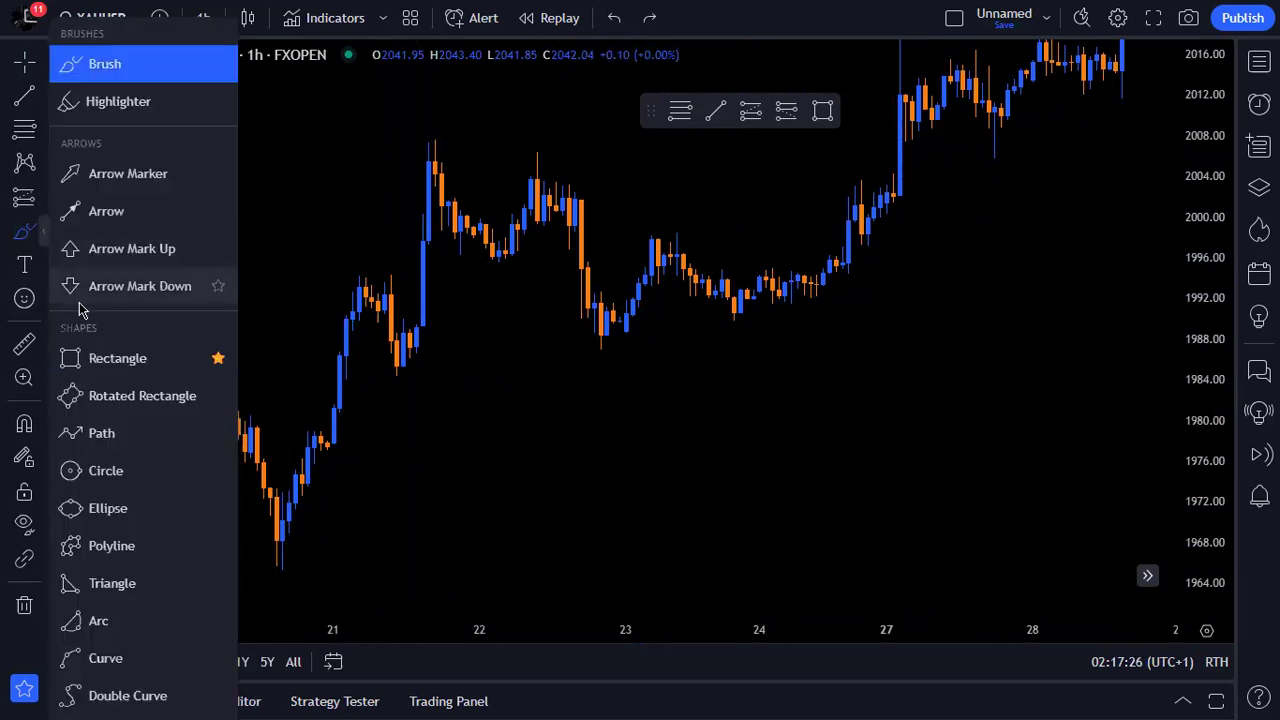
left_click(100, 358)
left_click_drag(389, 272, 715, 375)
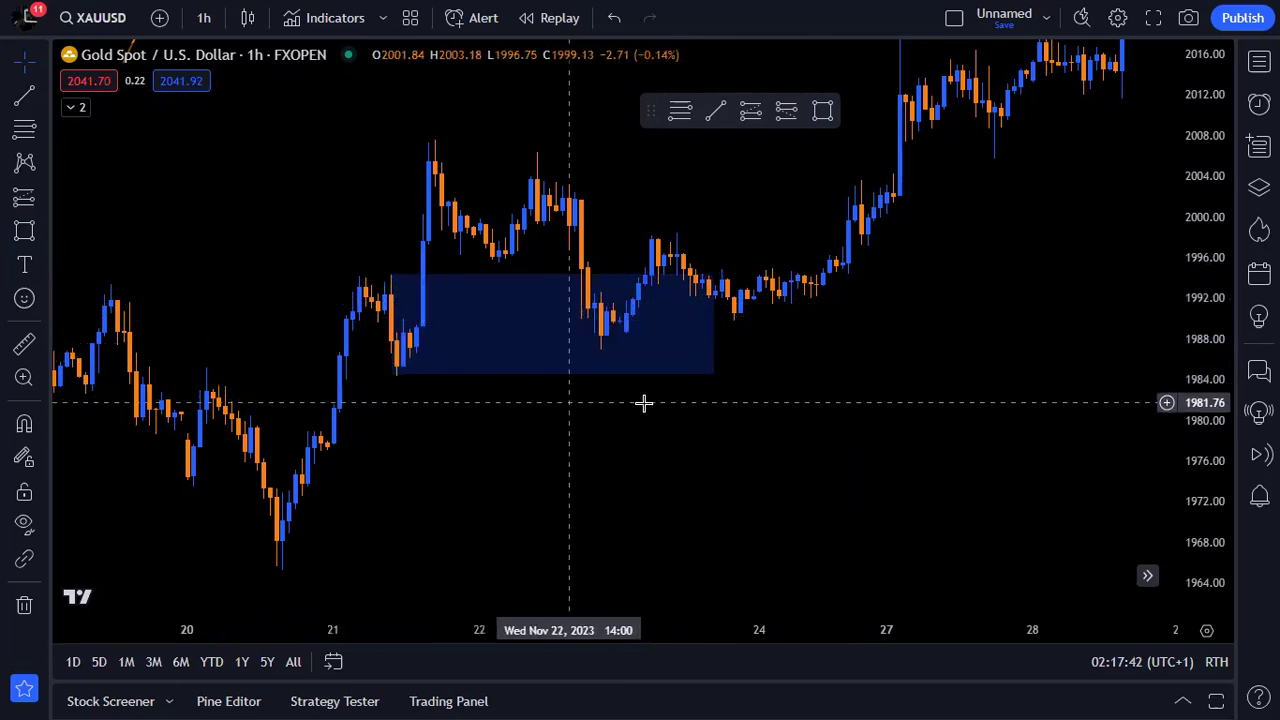
- Examine the wider rise around the rectangle, from early November to December 1, for another pullback before a strong move
scroll(726, 403, "down", 5)
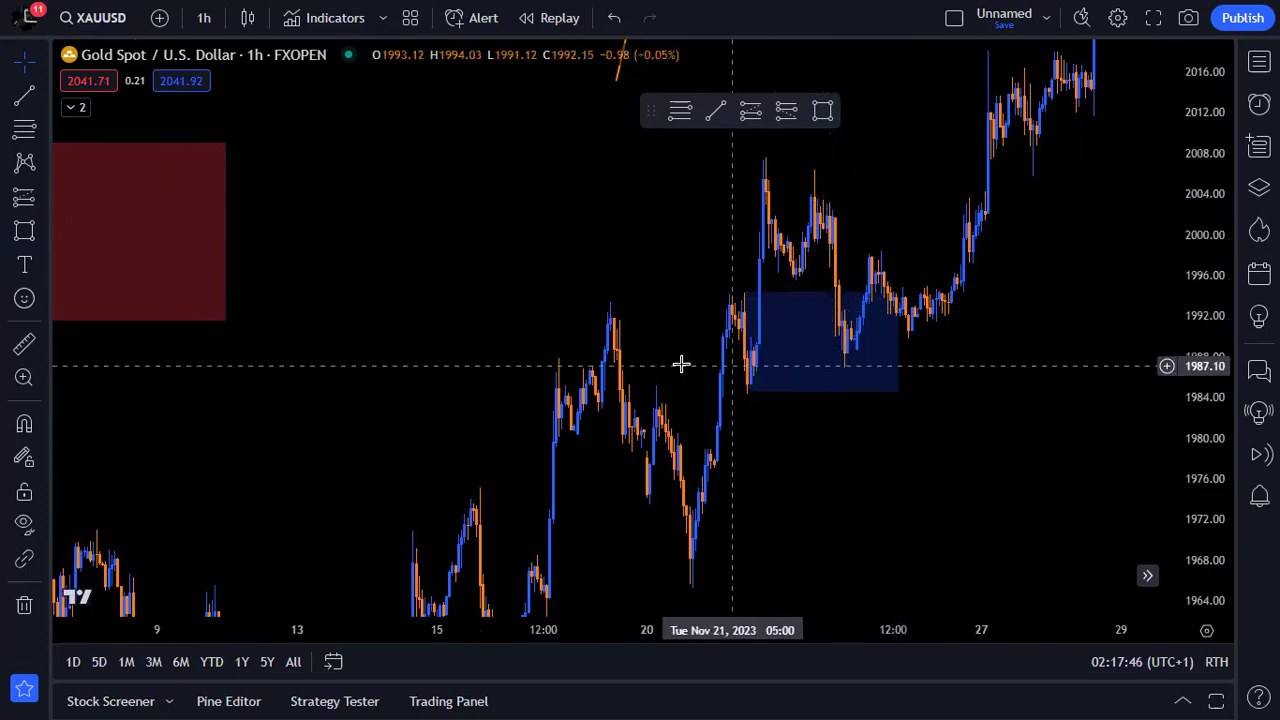
left_click_drag(877, 369, 700, 454)
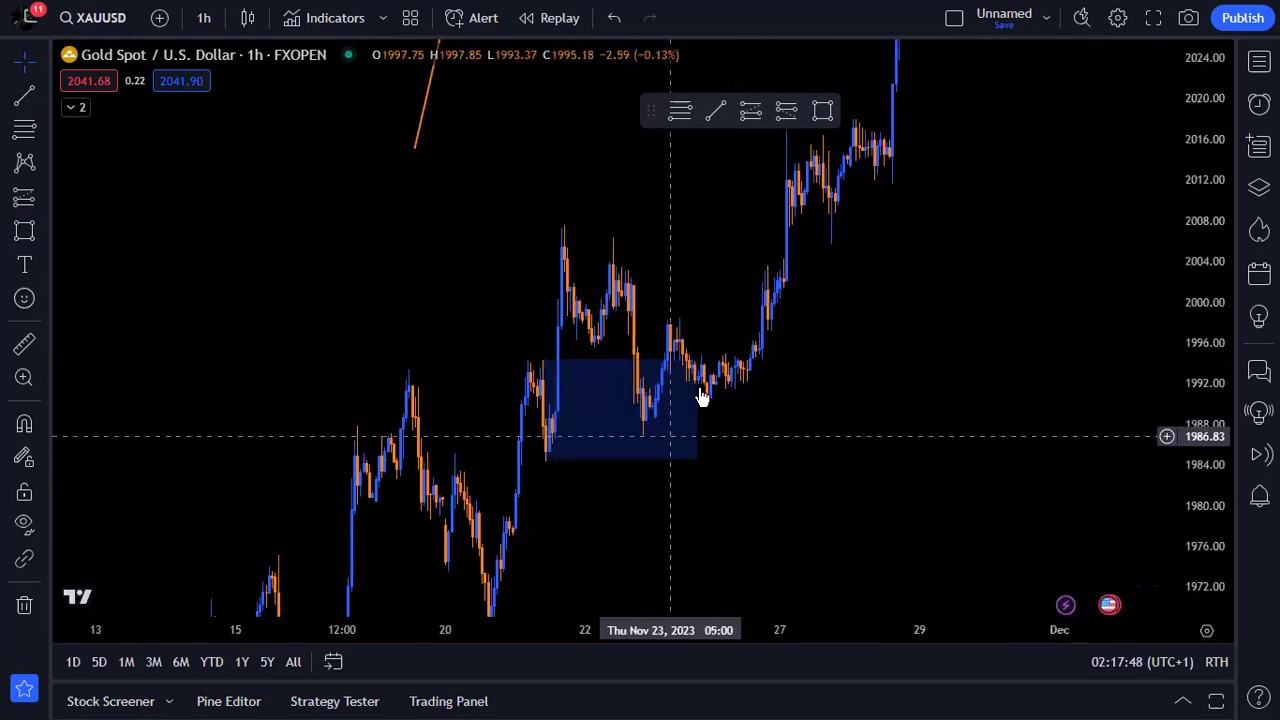
left_click_drag(840, 251, 736, 355)
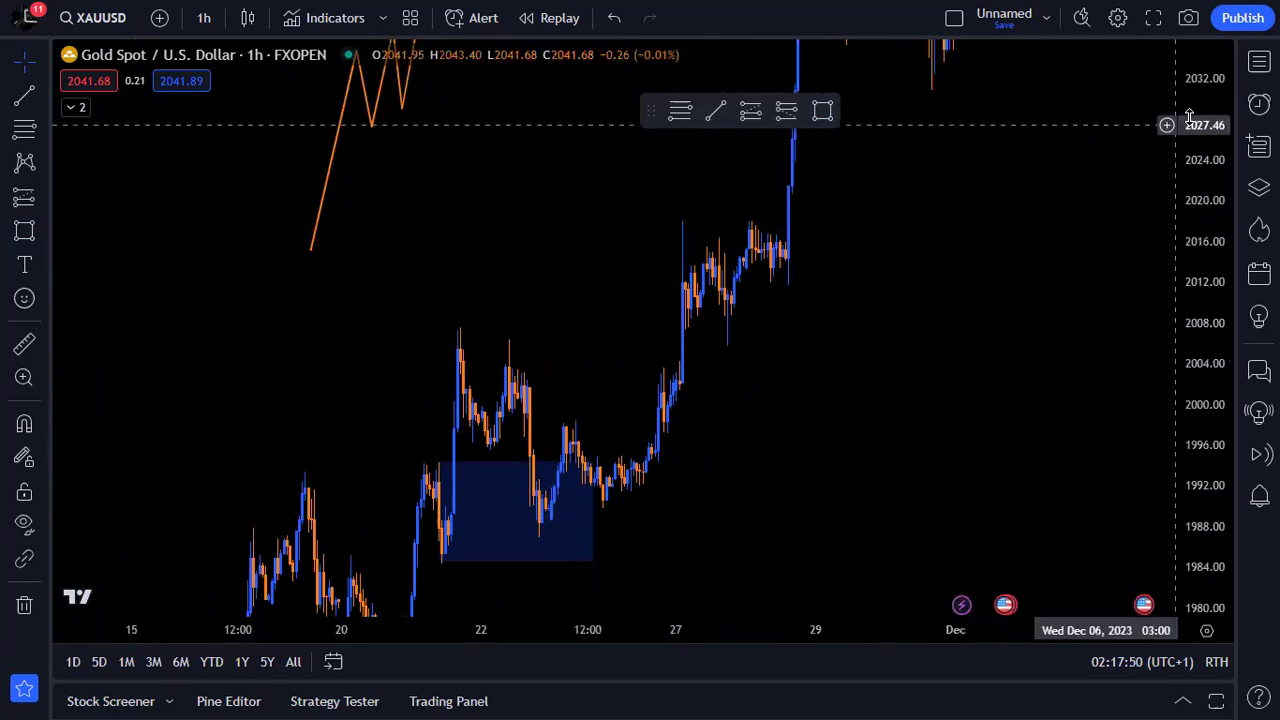
left_click_drag(1192, 116, 1195, 334)
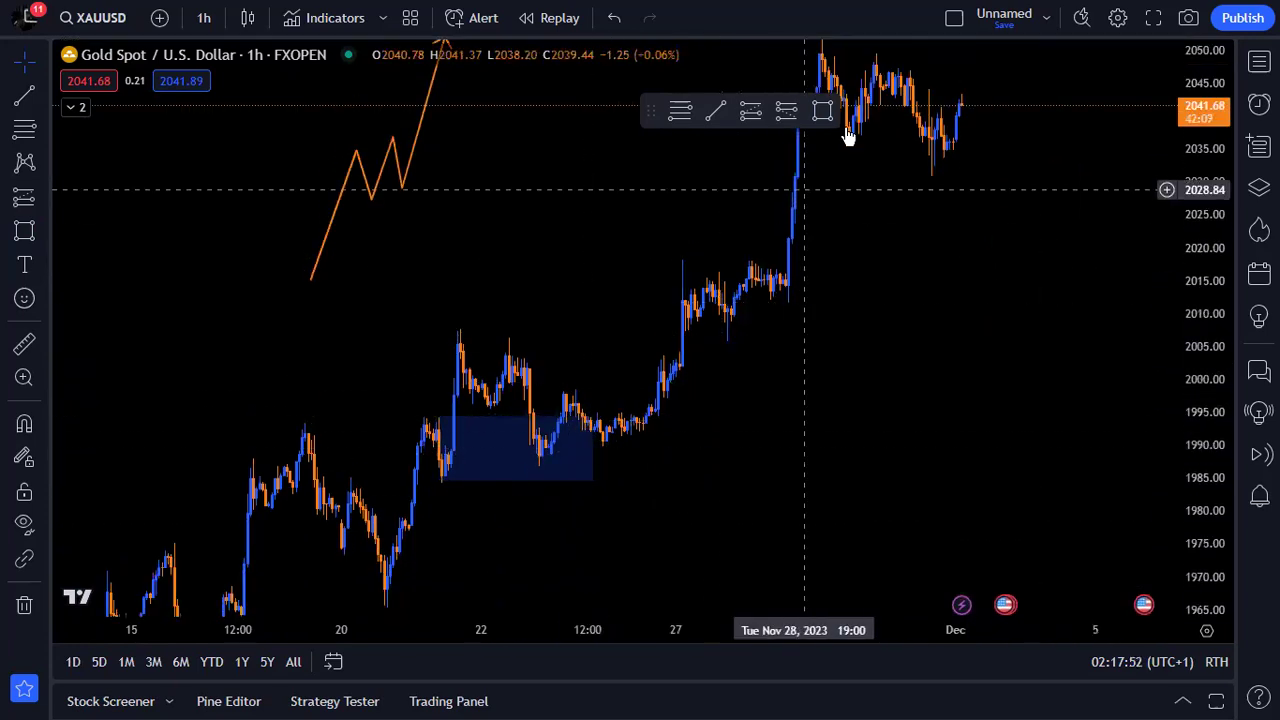
left_click_drag(786, 414, 775, 337)
scroll(746, 366, "down", 2)
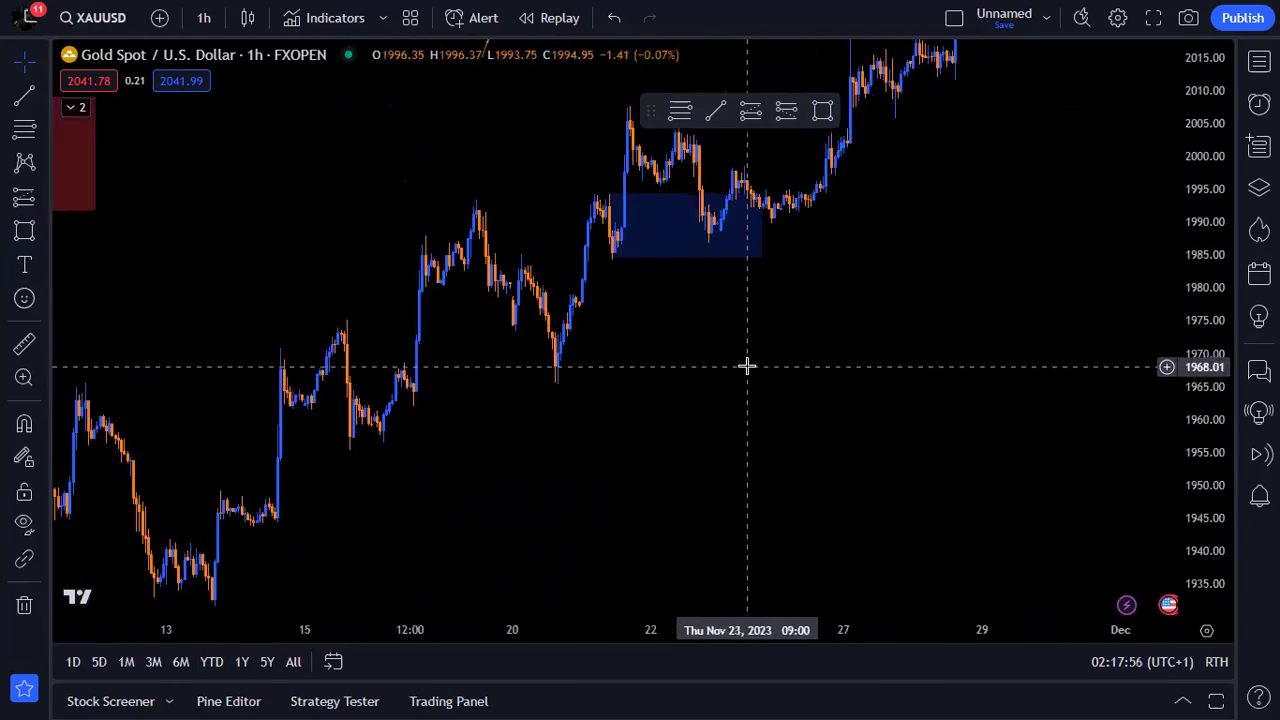
left_click_drag(522, 405, 640, 400)
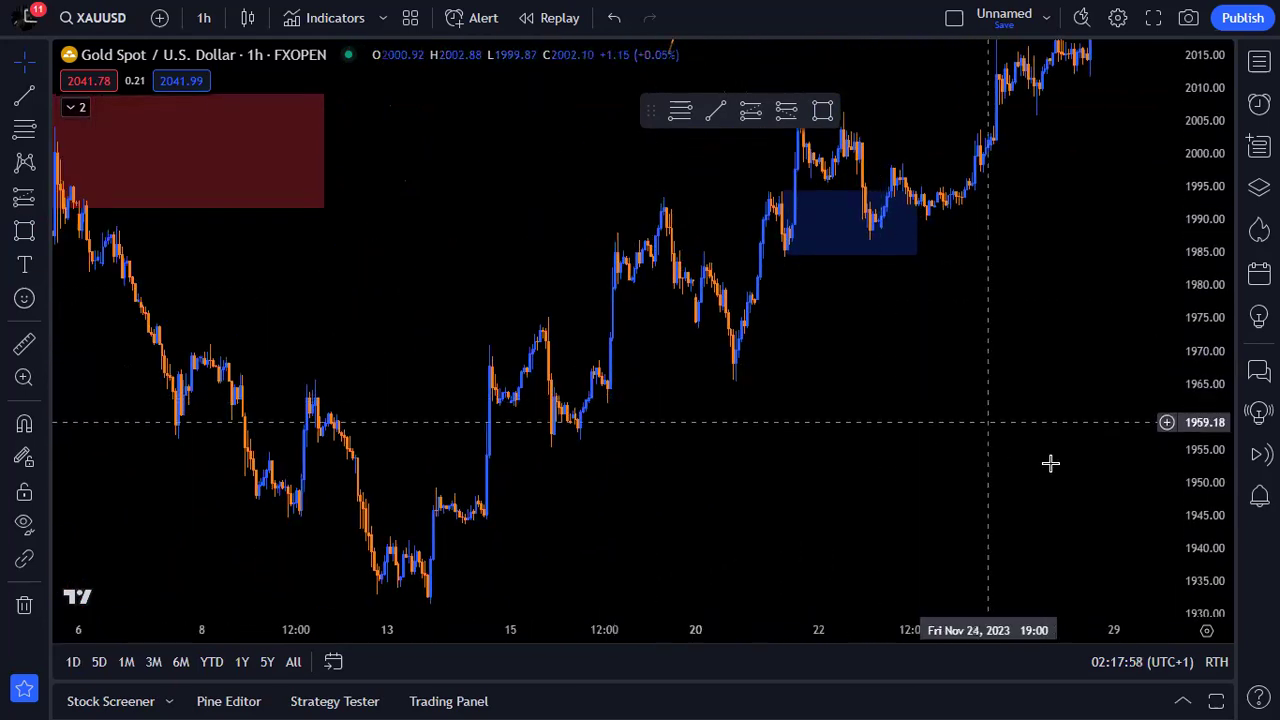
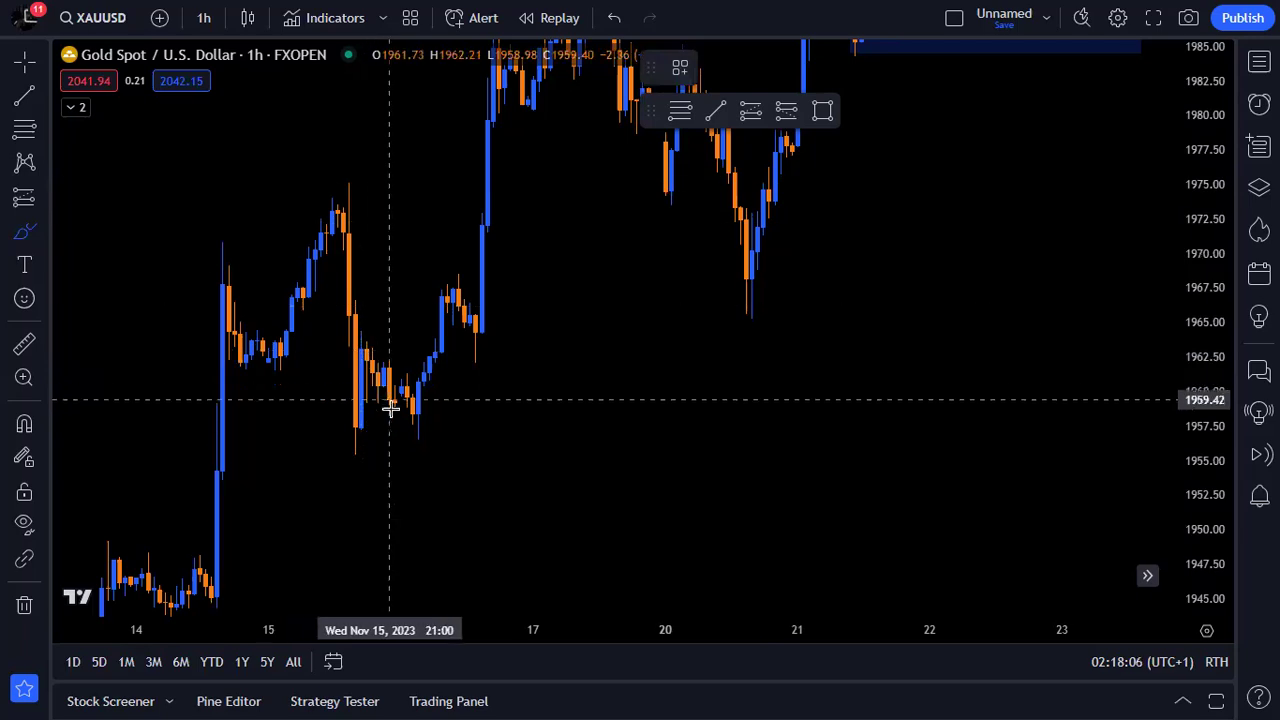
- Trace the November 16 rise, pullback and breakout with the Brush and undo the stroke
mouse_move(412, 438)
left_mouse_down()
mouse_move(440, 322)
mouse_move(477, 344)
mouse_move(493, 146)
left_mouse_up()
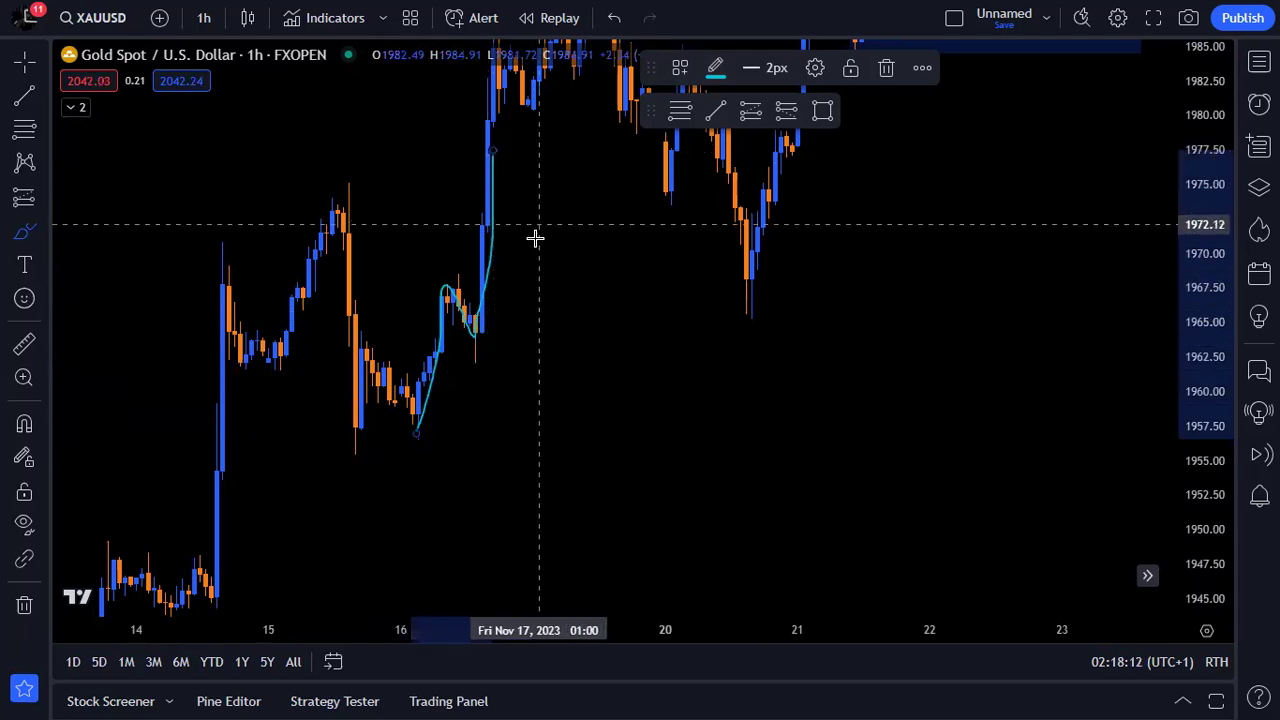
key("ctrl+z")
key("ctrl+z")
key("ctrl+z")
key("ctrl+z")
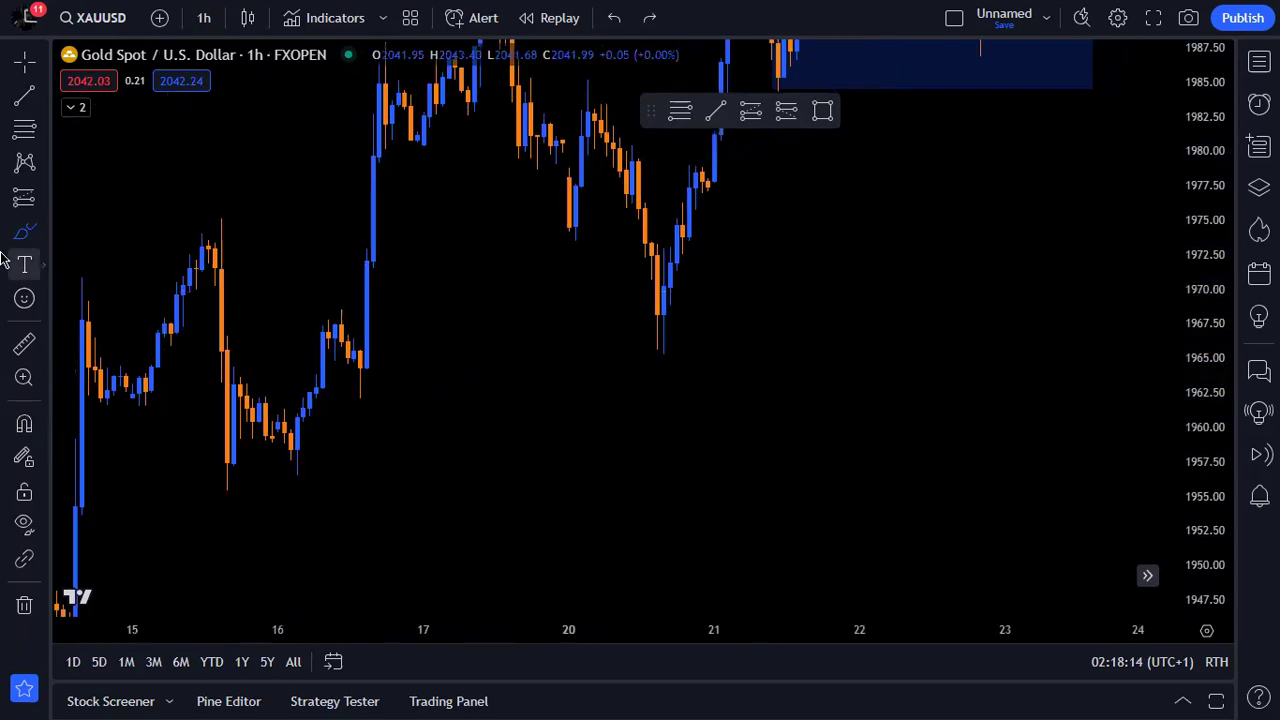
- Draw a rectangle over the November 16 pullback, from 1968.52 to 1962.07 and extending to November 22 at 13:00
left_click(44, 238)
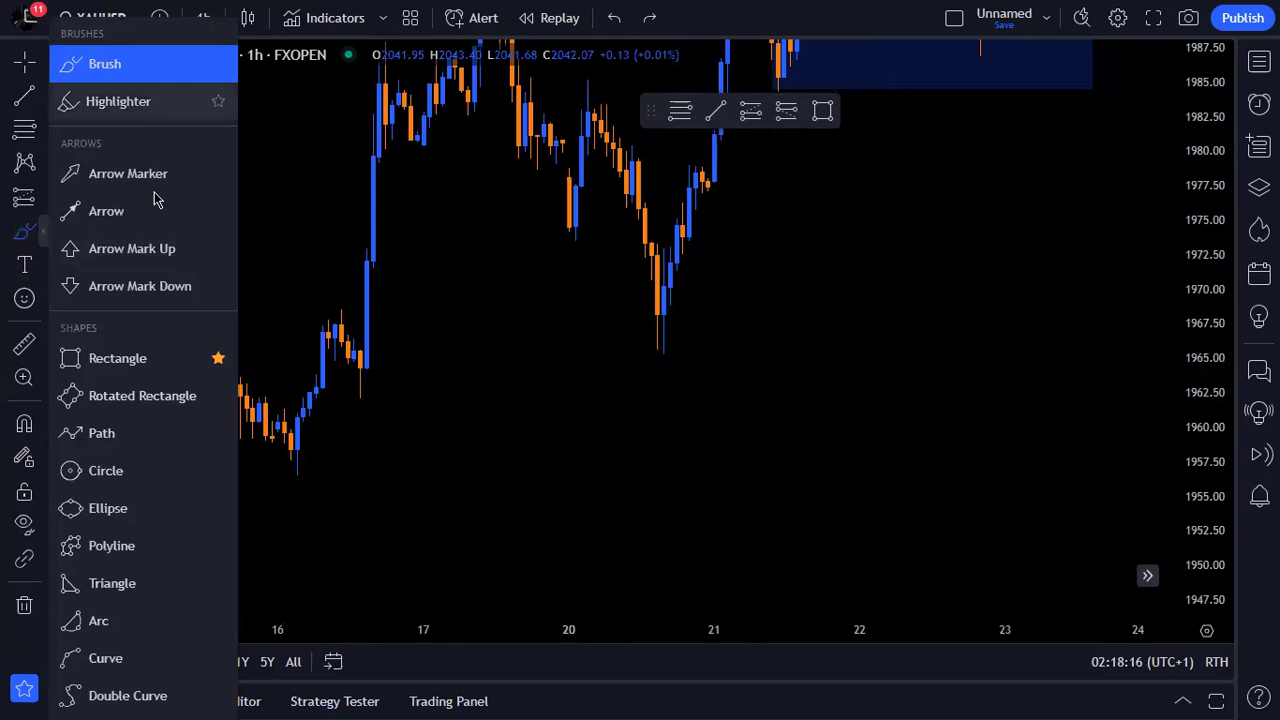
left_click(150, 360)
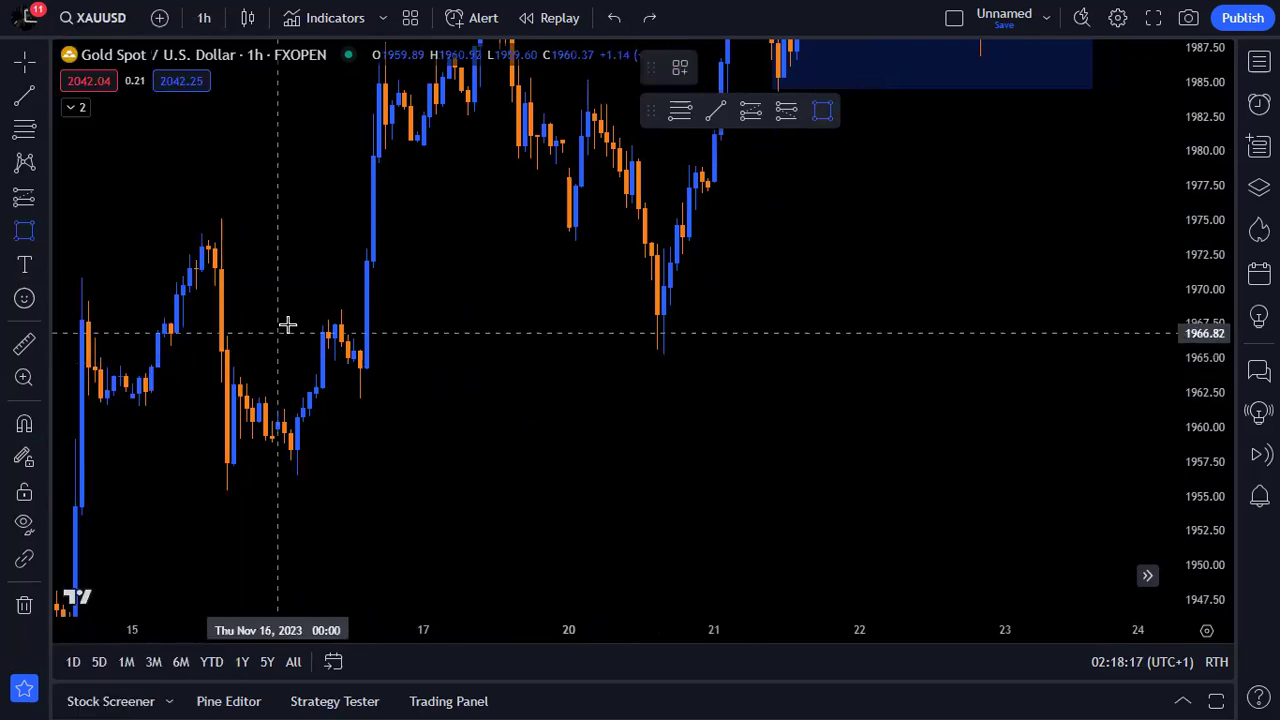
left_click(340, 310)
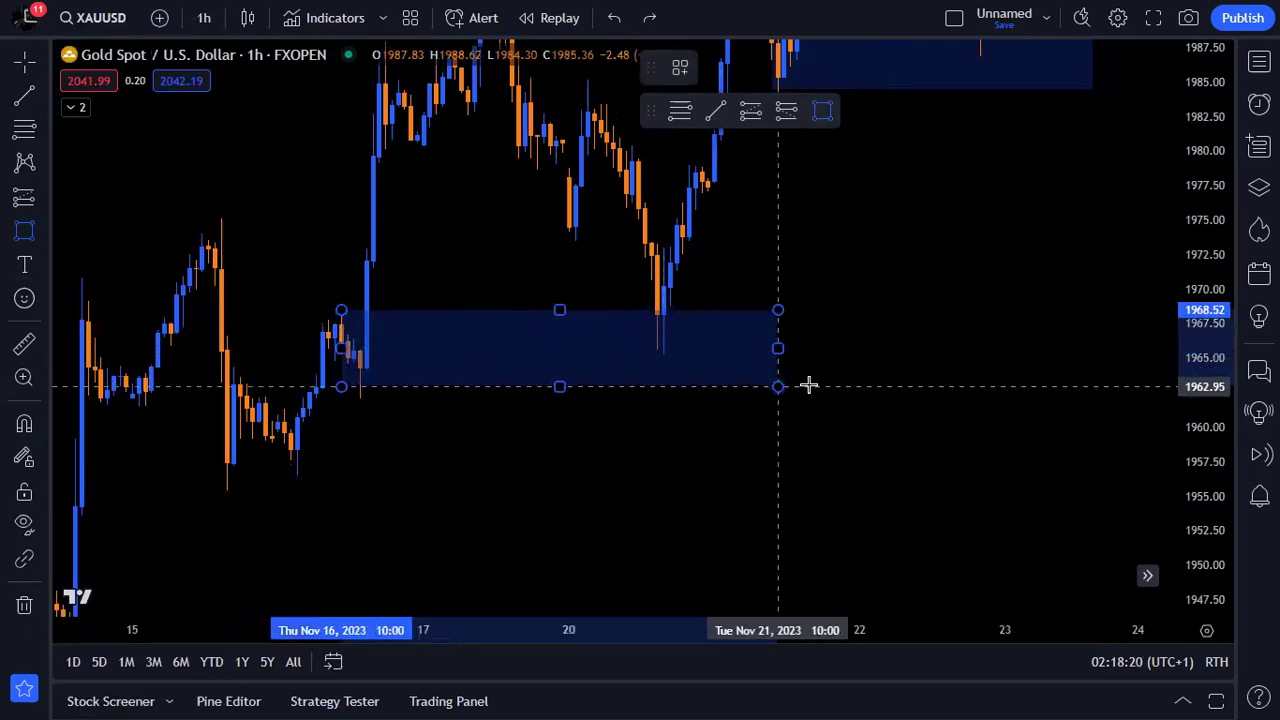
left_click(943, 397)
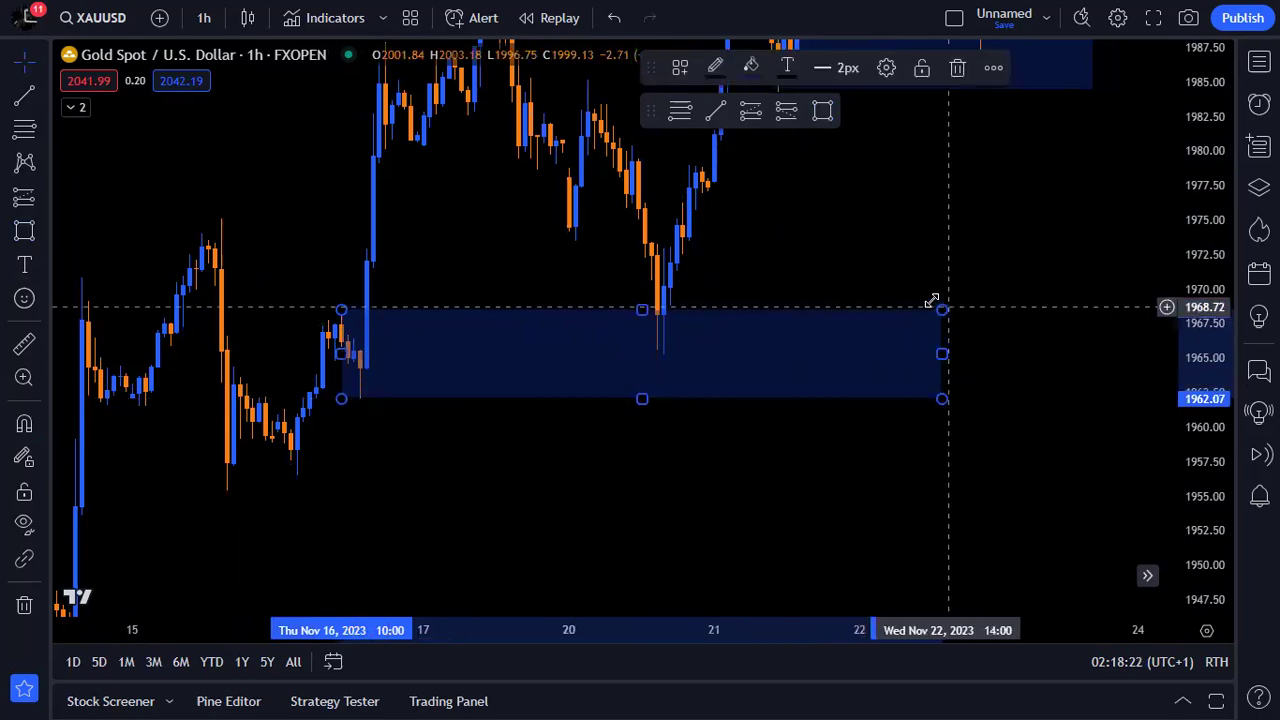
left_click(897, 285)
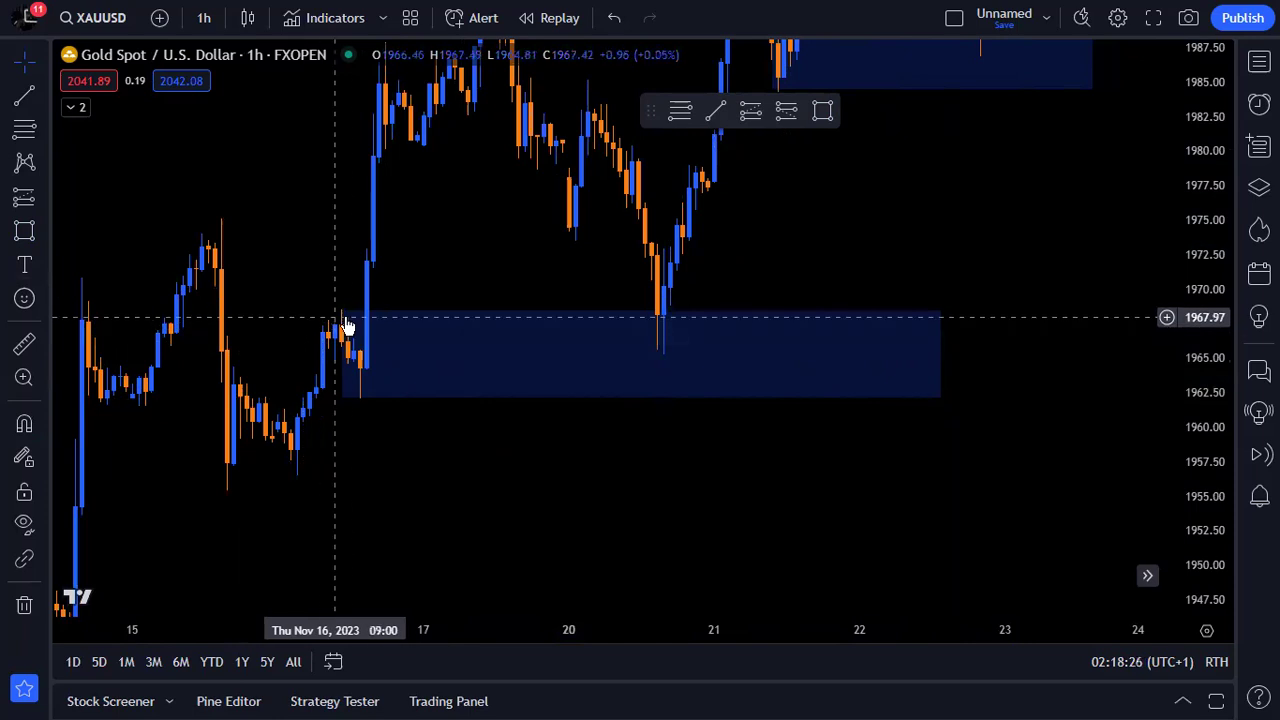
- Try the November 16 rectangle with its upper edge at 1965.73, and enlarge it again to about 1968.7
left_click_drag(340, 310, 357, 347)
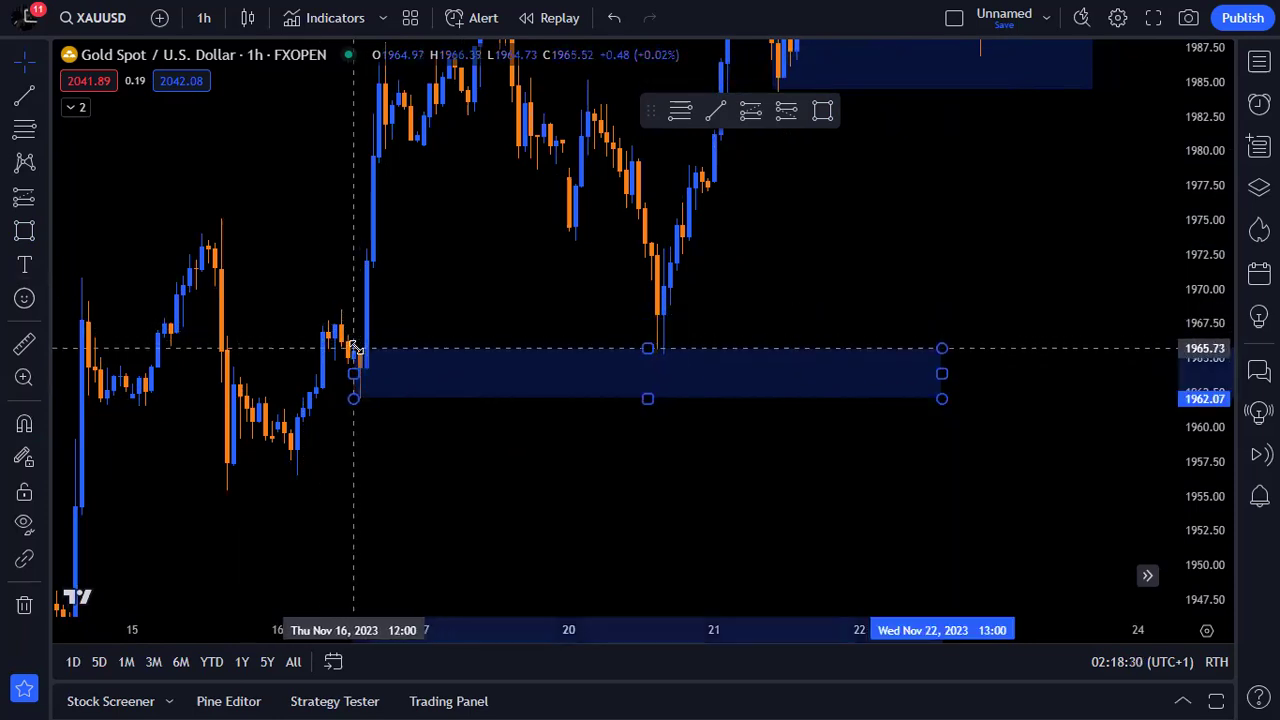
left_click(417, 576)
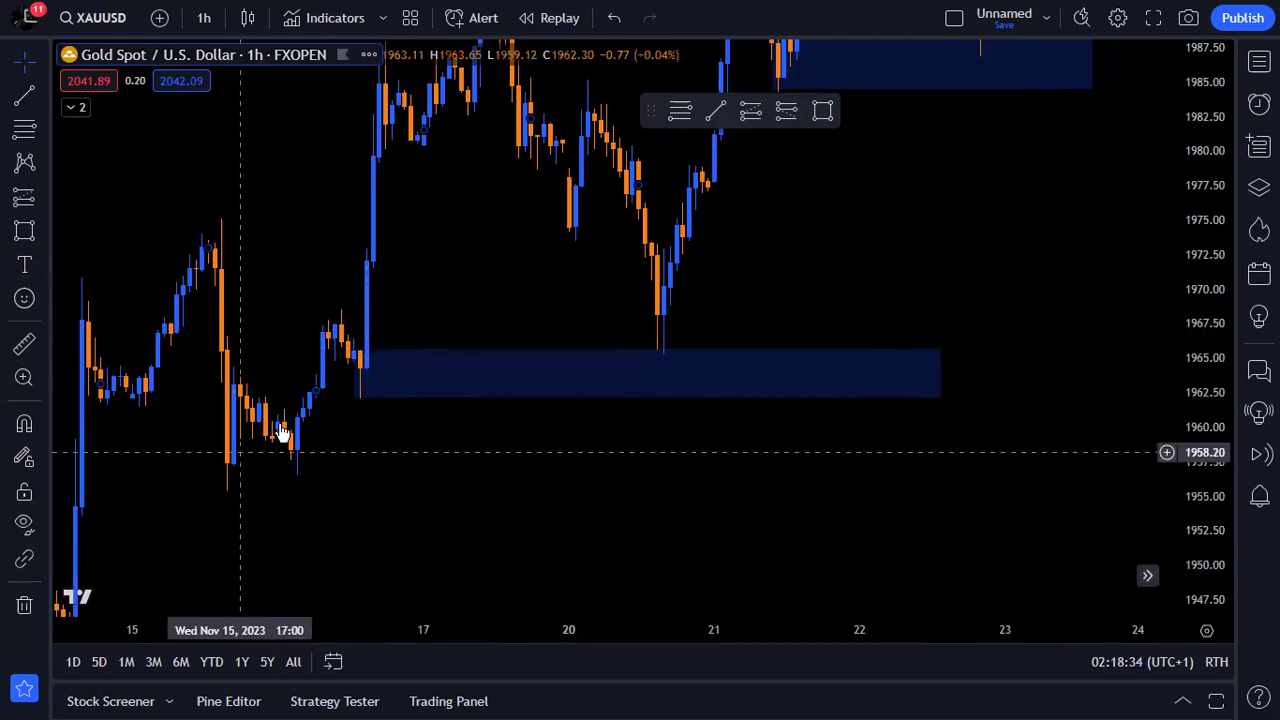
left_click_drag(350, 348, 340, 306)
left_click(422, 269)
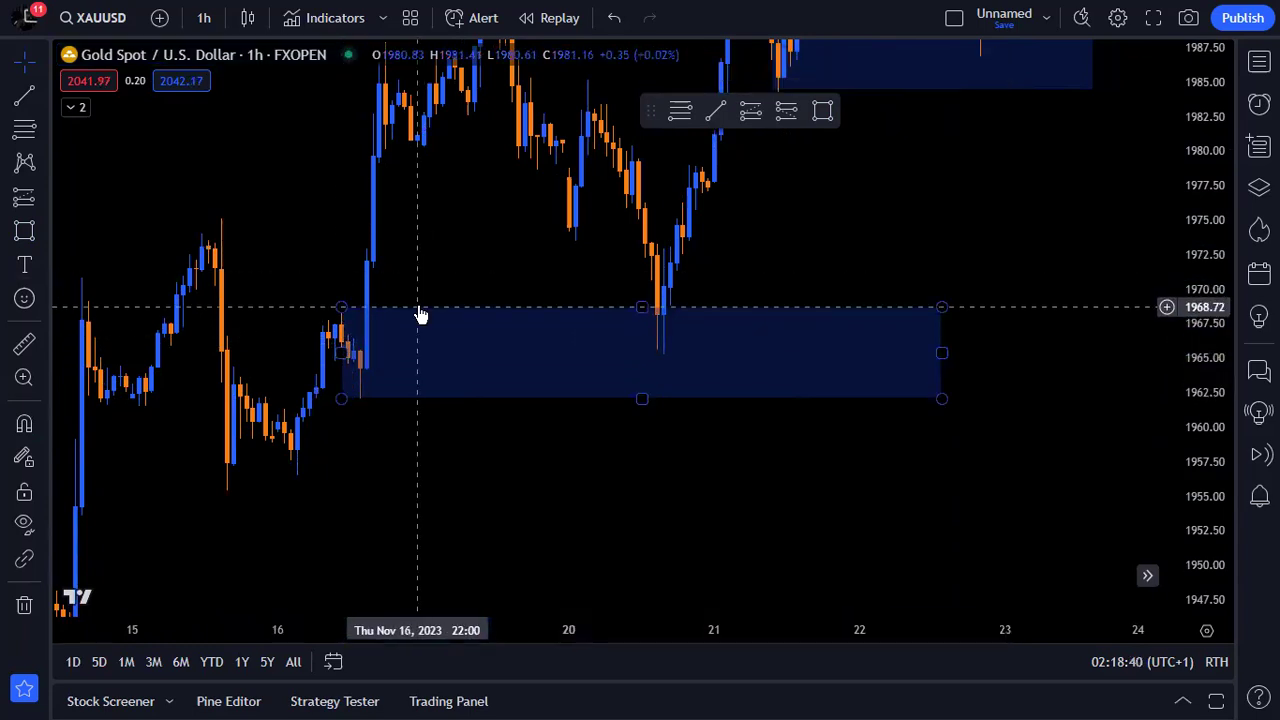
- Shrink the November 16 rectangle to the last bearish candle before the breakout, with its upper edge at about 1965.6
left_click_drag(343, 309, 358, 342)
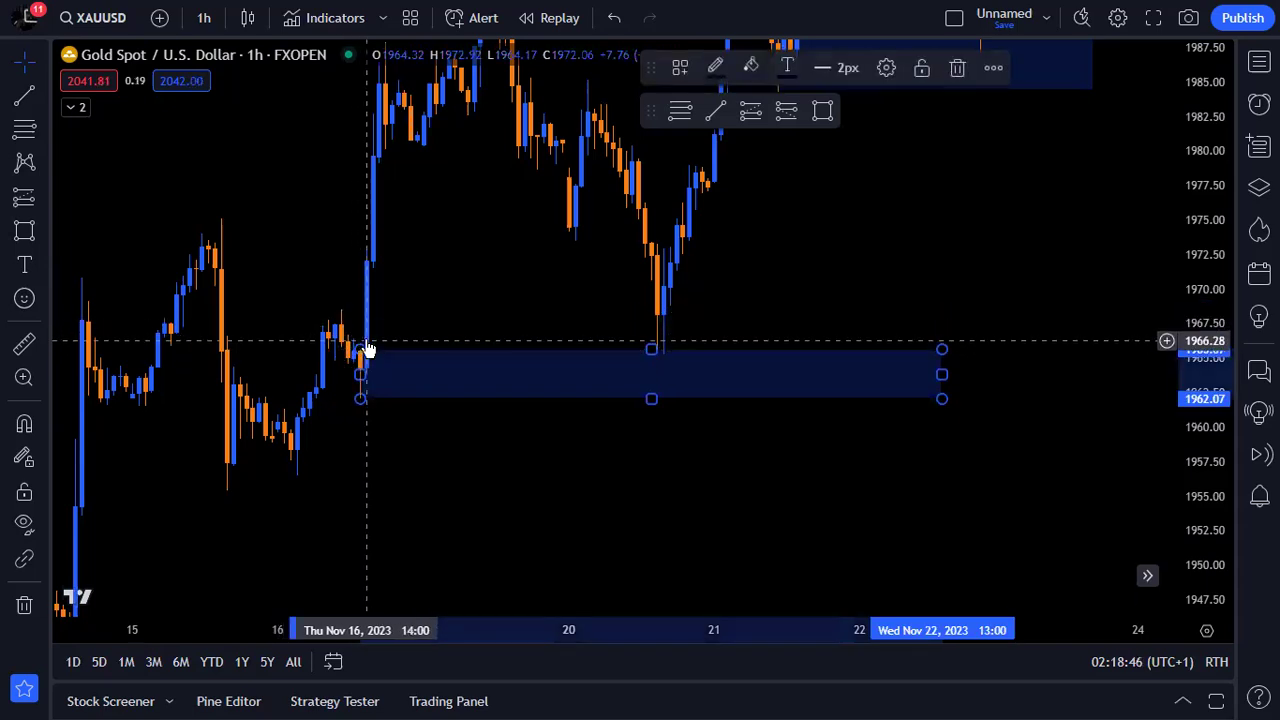
left_click(489, 286)
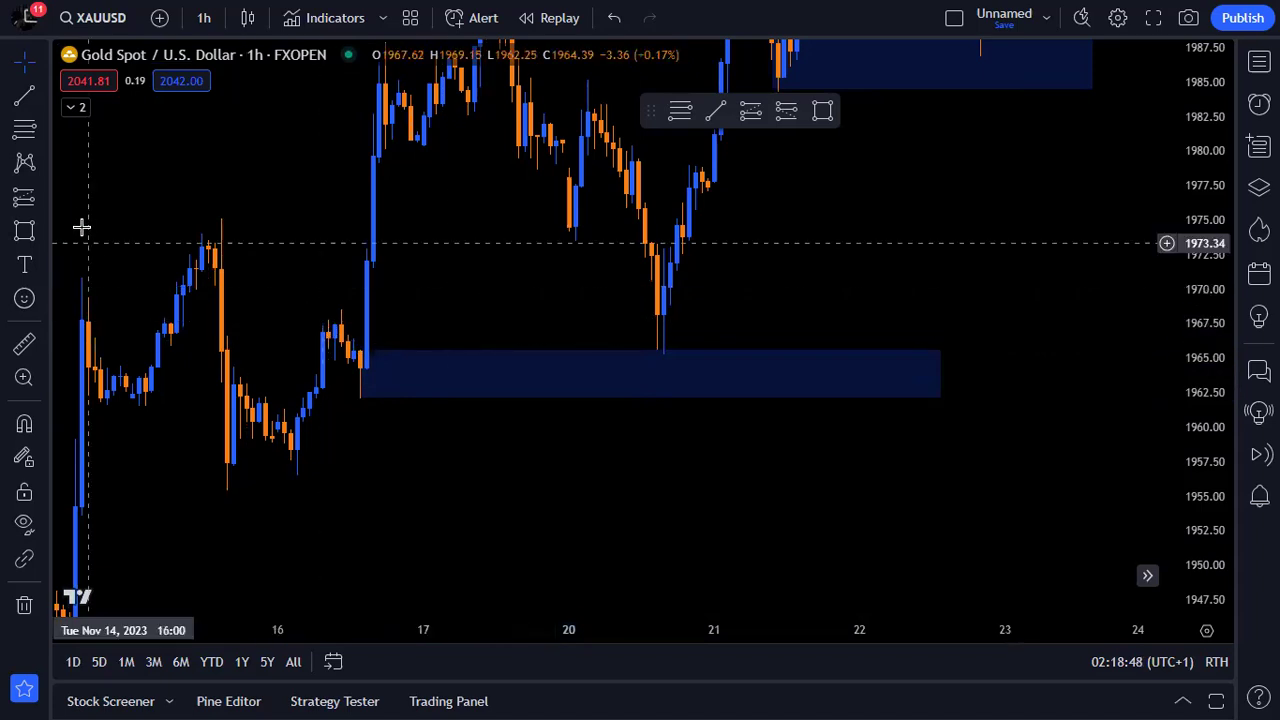
left_click_drag(217, 217, 206, 351)
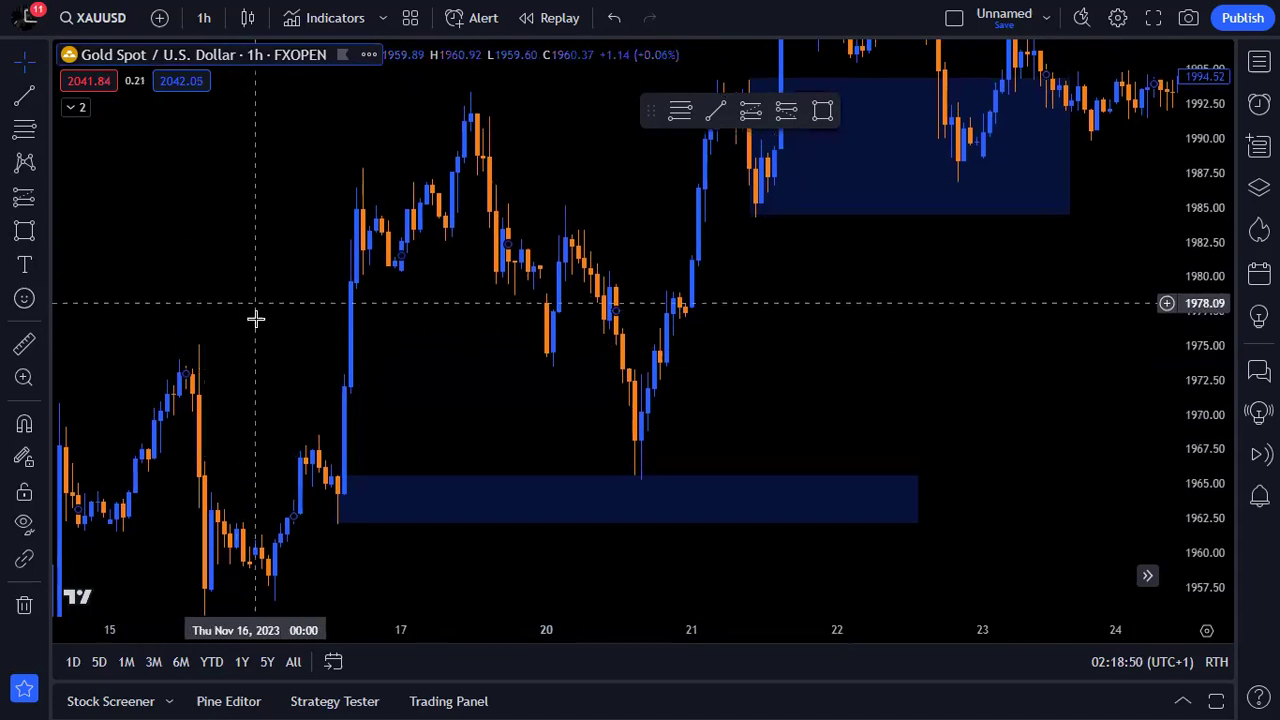
- Place a long position at the November 20 low with entry 1965.53, stop 1961.46 and target 1991.53
left_click(43, 201)
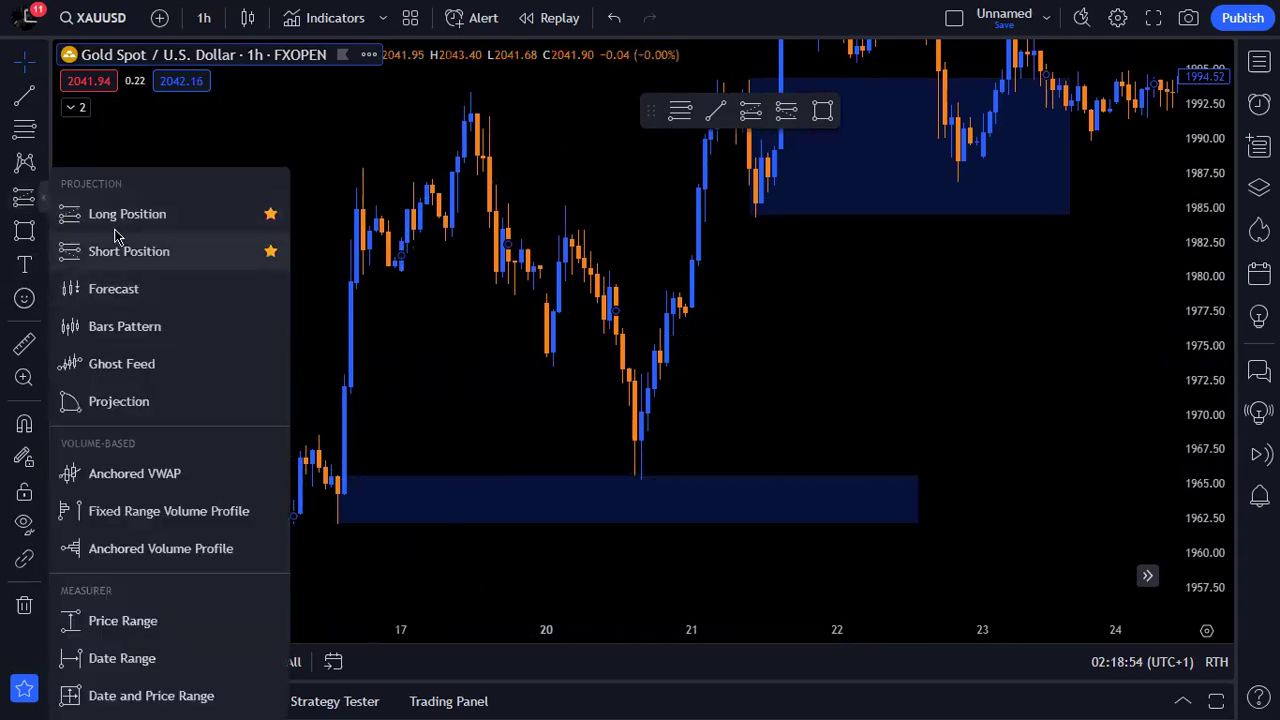
left_click(96, 214)
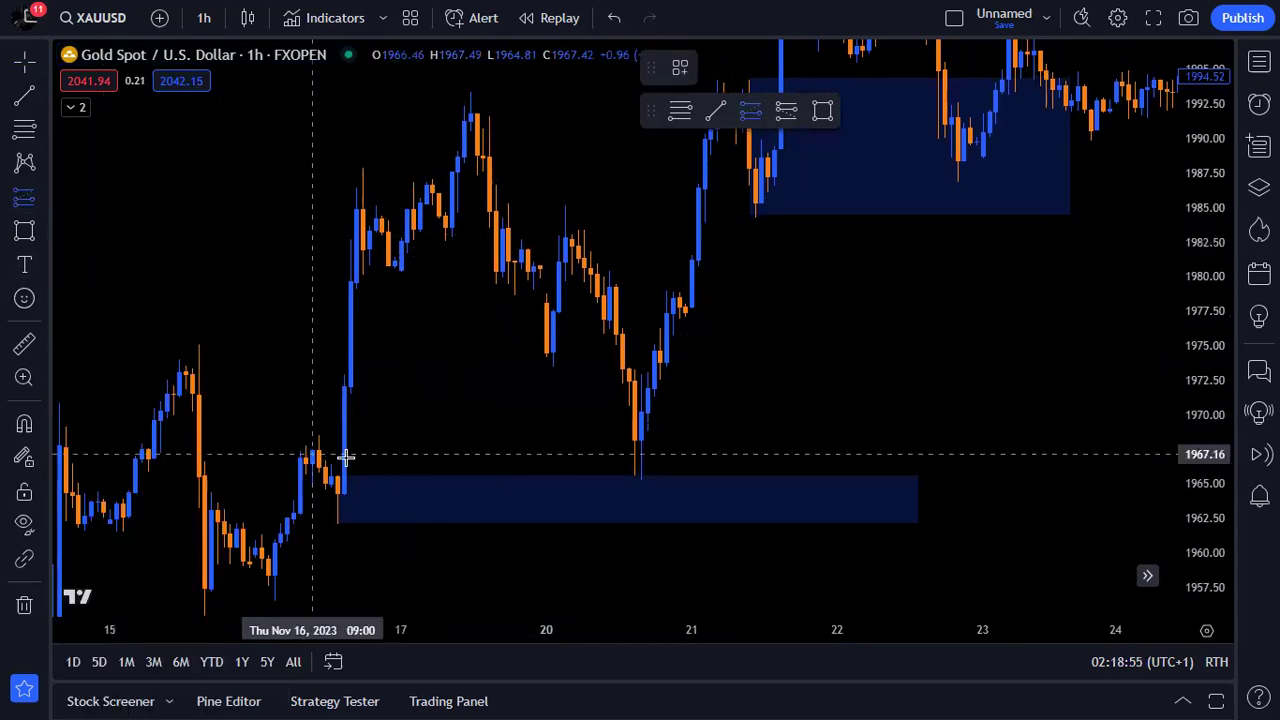
left_click(640, 477)
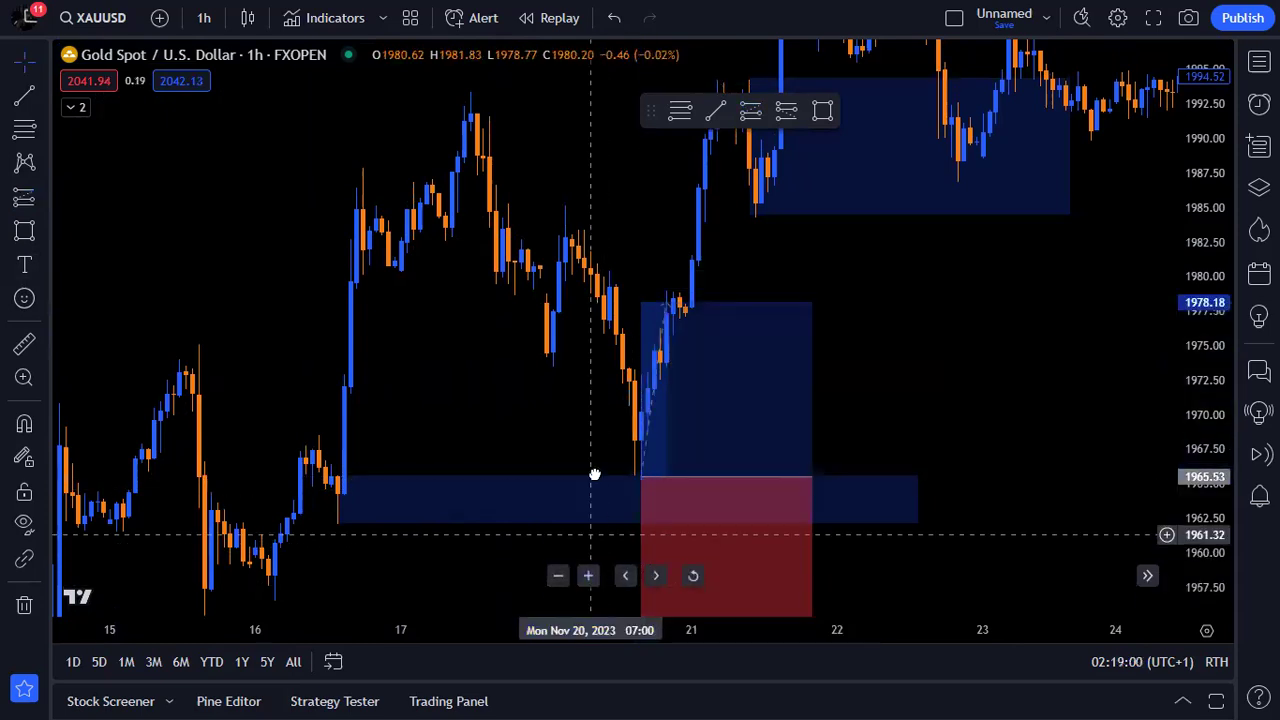
left_click_drag(634, 536, 626, 420)
left_click(614, 471)
left_click_drag(621, 525, 626, 554)
left_click_drag(641, 218, 634, 78)
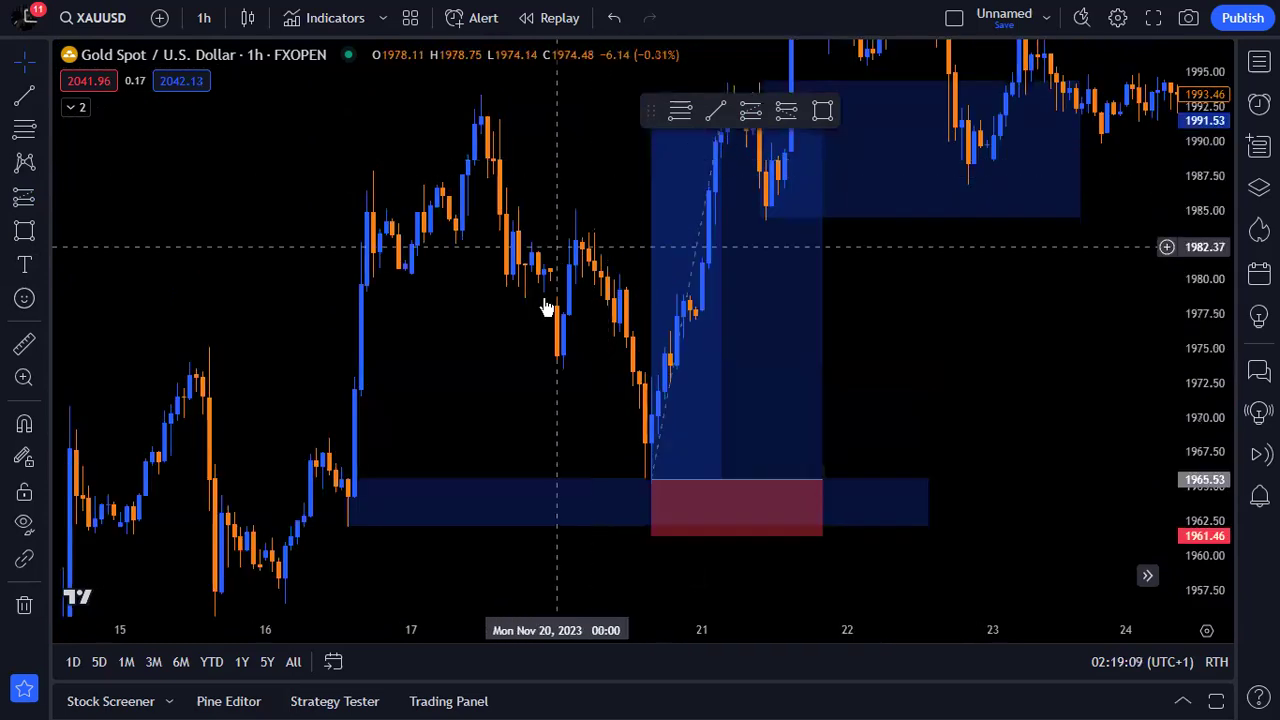
- Enlarge the November 16 rectangle to cover the wider pullback, with its upper edge at about 1968.2
left_click_drag(519, 331, 711, 225)
scroll(679, 326, "up", 3)
scroll(678, 327, "up", 1)
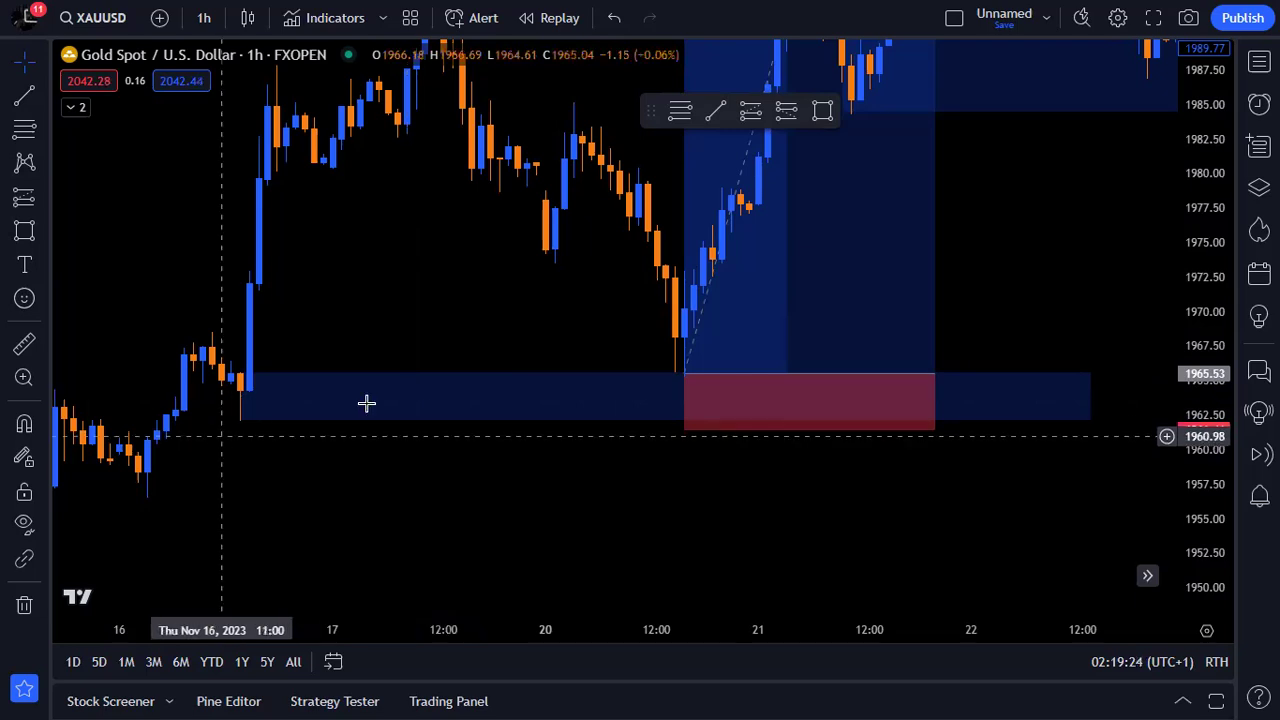
left_click(240, 372)
left_click_drag(240, 372, 214, 338)
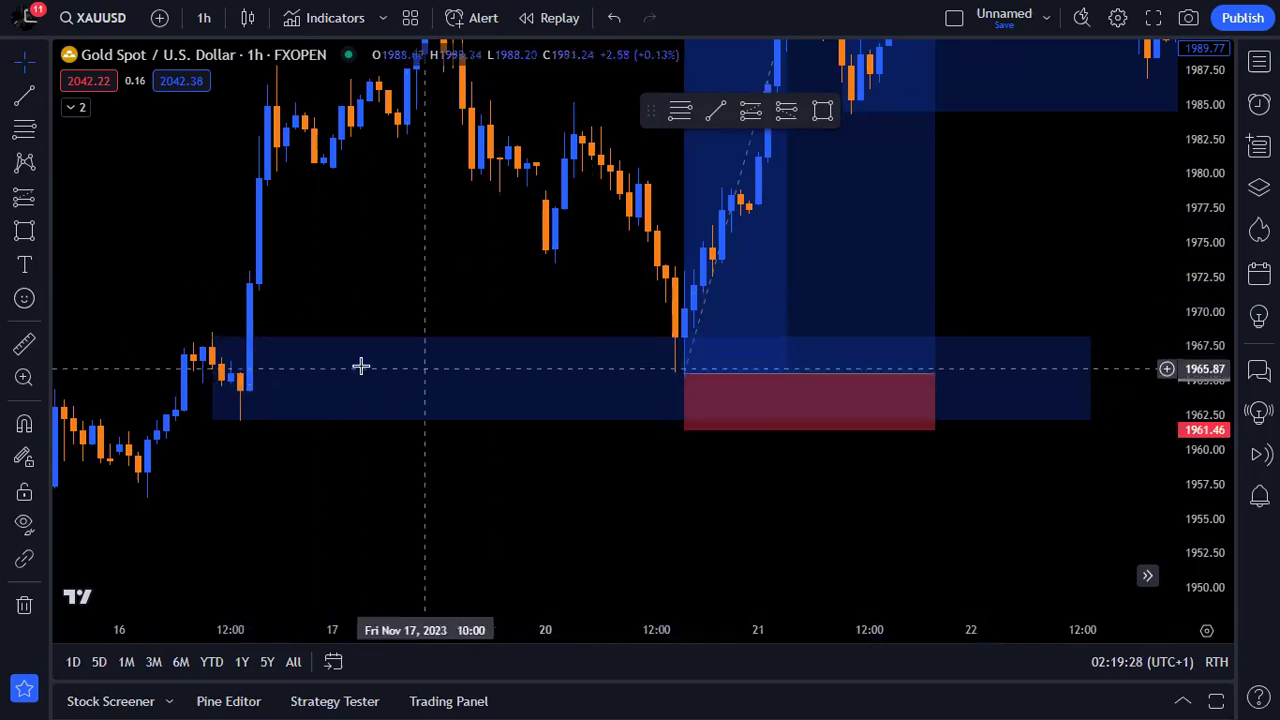
- Add a narrow long position ending just before the existing one, with entry 1968.25, stop 1961.46 and target 1991.53
left_click(45, 197)
left_click(127, 214)
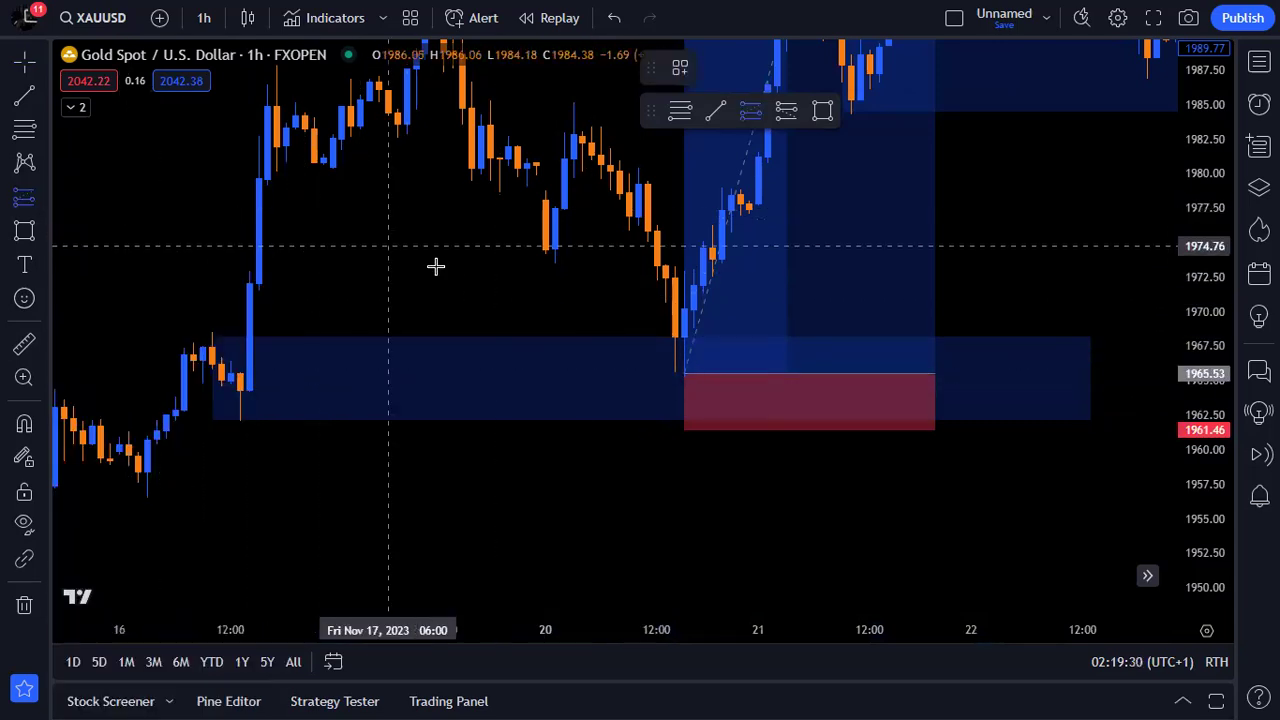
left_click(620, 336)
left_click_drag(620, 476, 616, 430)
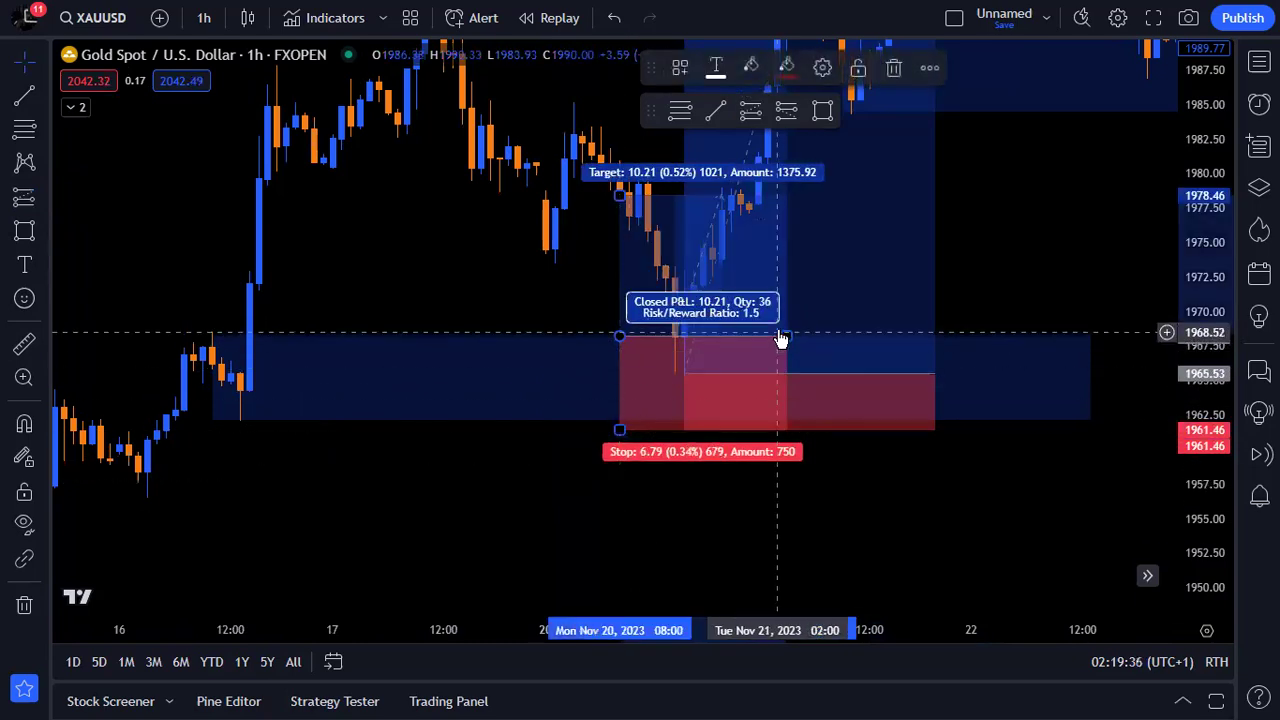
left_click_drag(789, 337, 677, 337)
left_click(486, 386)
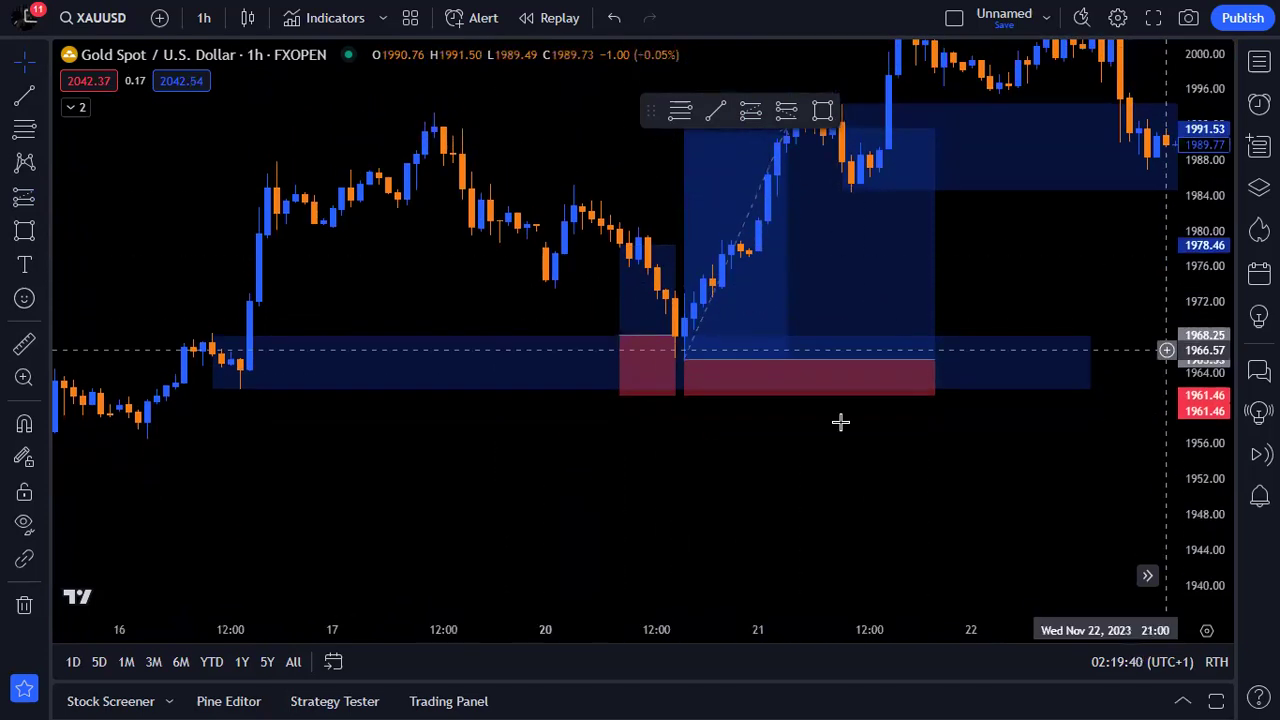
left_click_drag(620, 257, 598, 173)
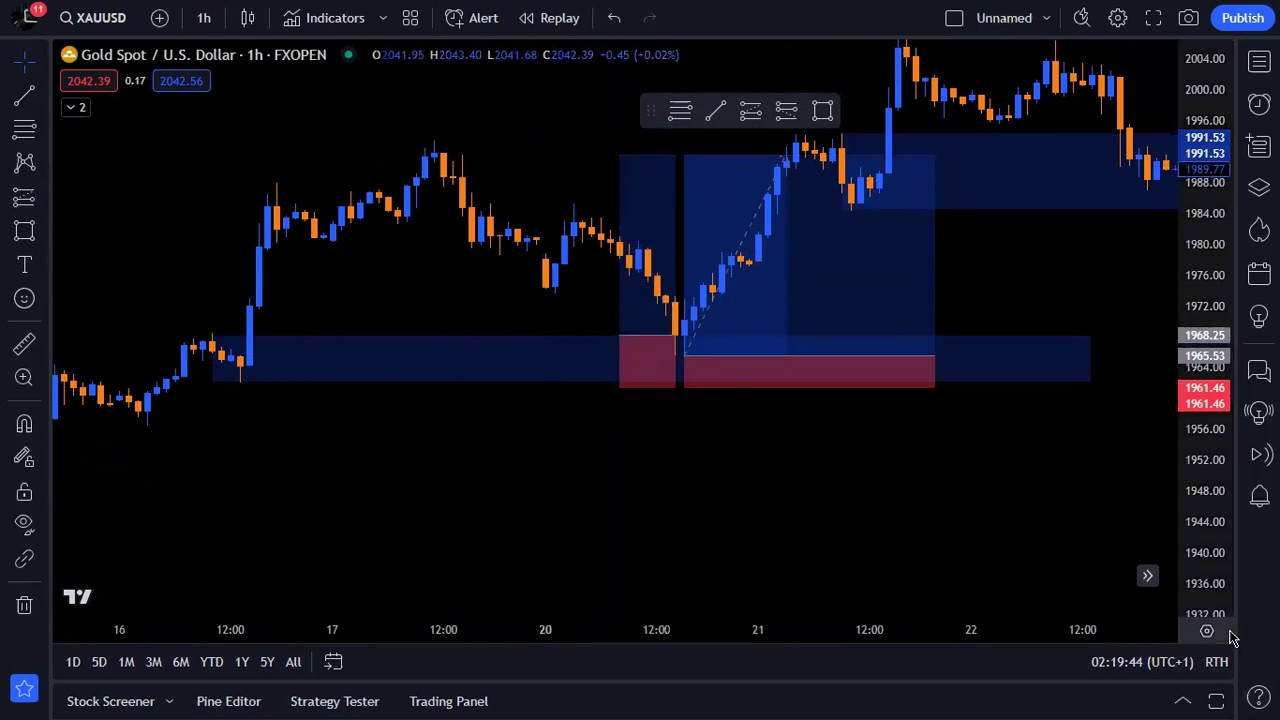
- Shrink the November 16 rectangle to the last bearish candle before the rise, with its upper edge at about 1965.8
left_click_drag(1206, 514, 1206, 170)
left_click_drag(1093, 351, 1099, 418)
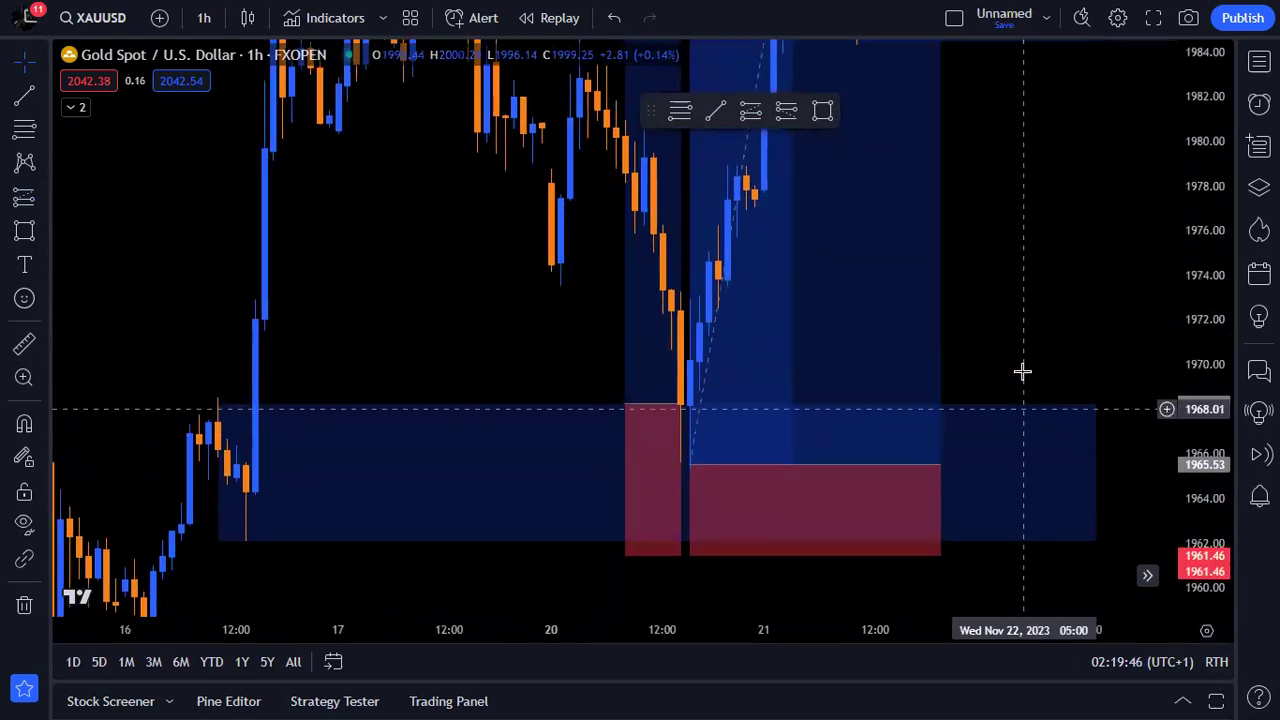
left_click_drag(1197, 134, 1197, 237)
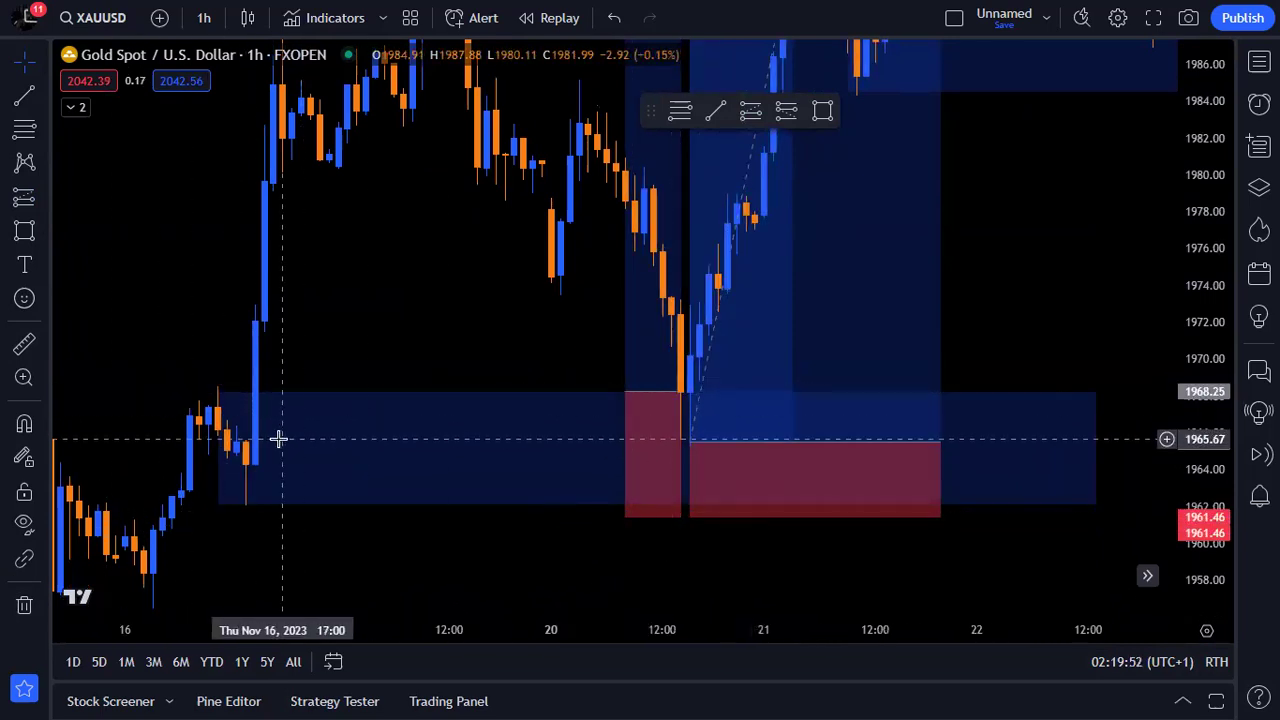
left_click(218, 393)
left_click_drag(218, 393, 244, 437)
left_click(310, 409)
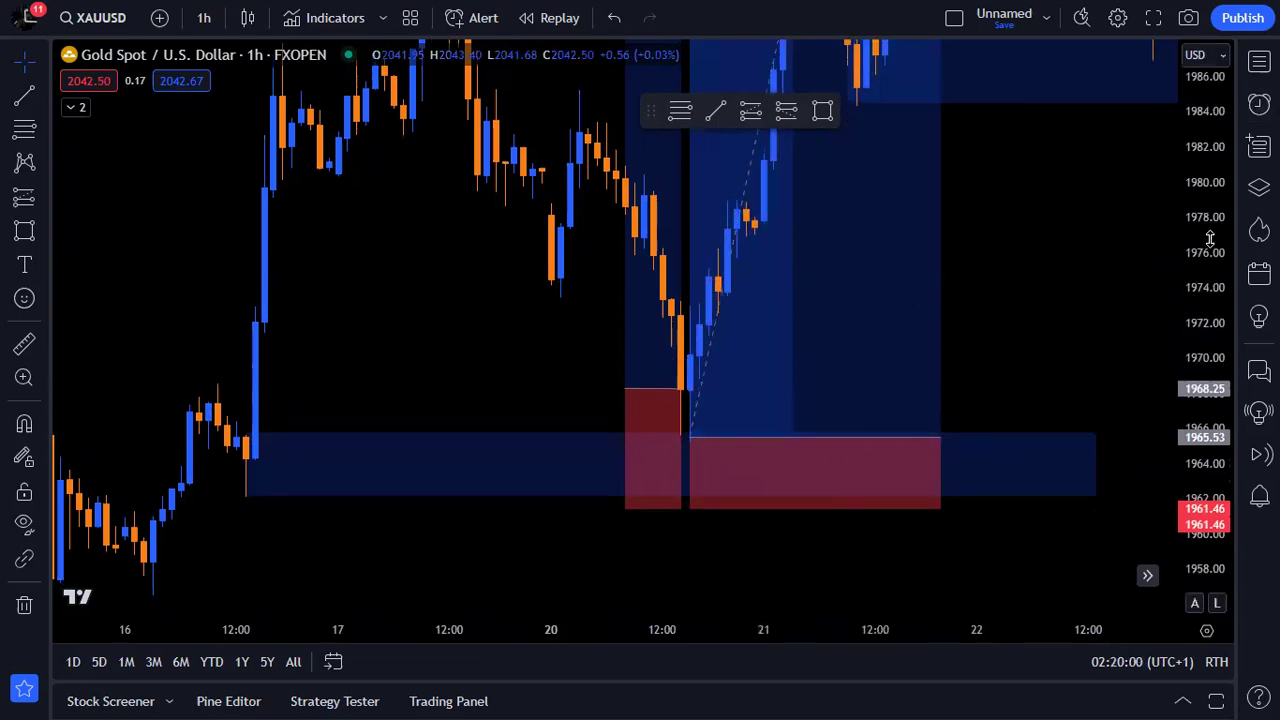
- Delete the orange zigzag path drawn above the November 20 to 22 price action
scroll(1146, 386, "down", 5)
left_click_drag(1109, 317, 738, 406)
scroll(760, 400, "down", 5)
left_click_drag(936, 378, 870, 360)
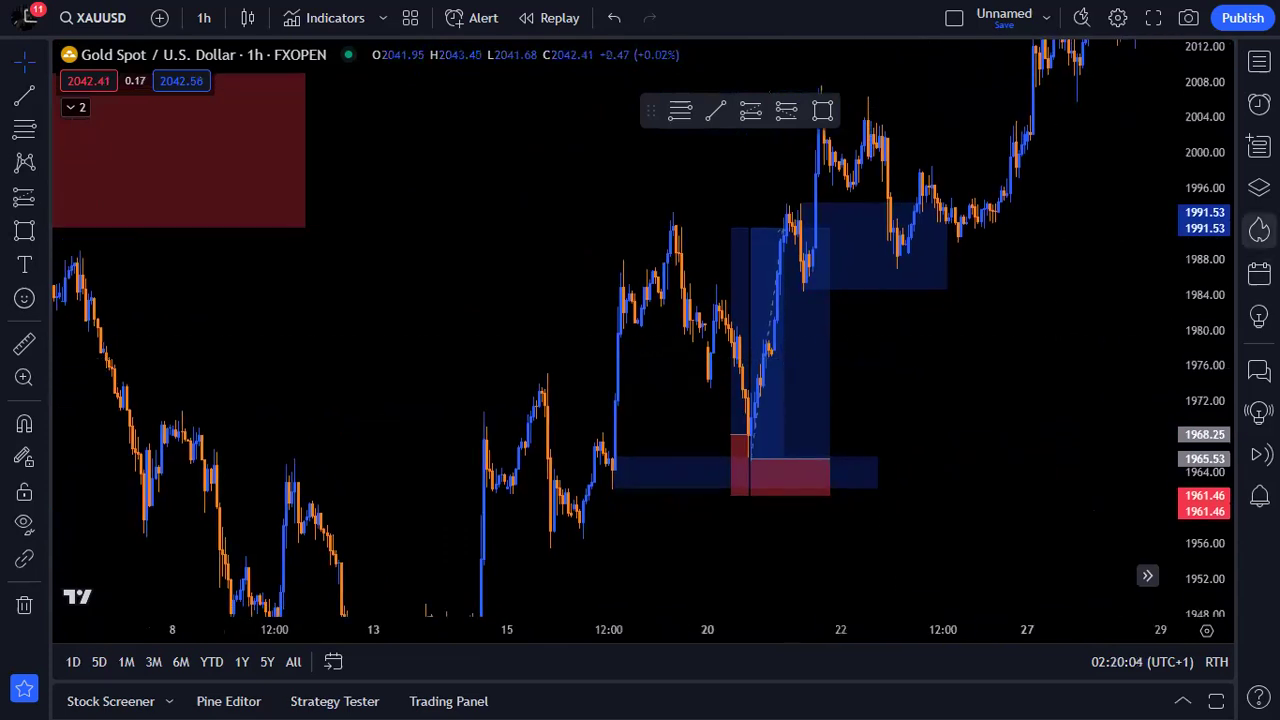
left_click_drag(1191, 188, 1160, 380)
left_click_drag(911, 389, 781, 410)
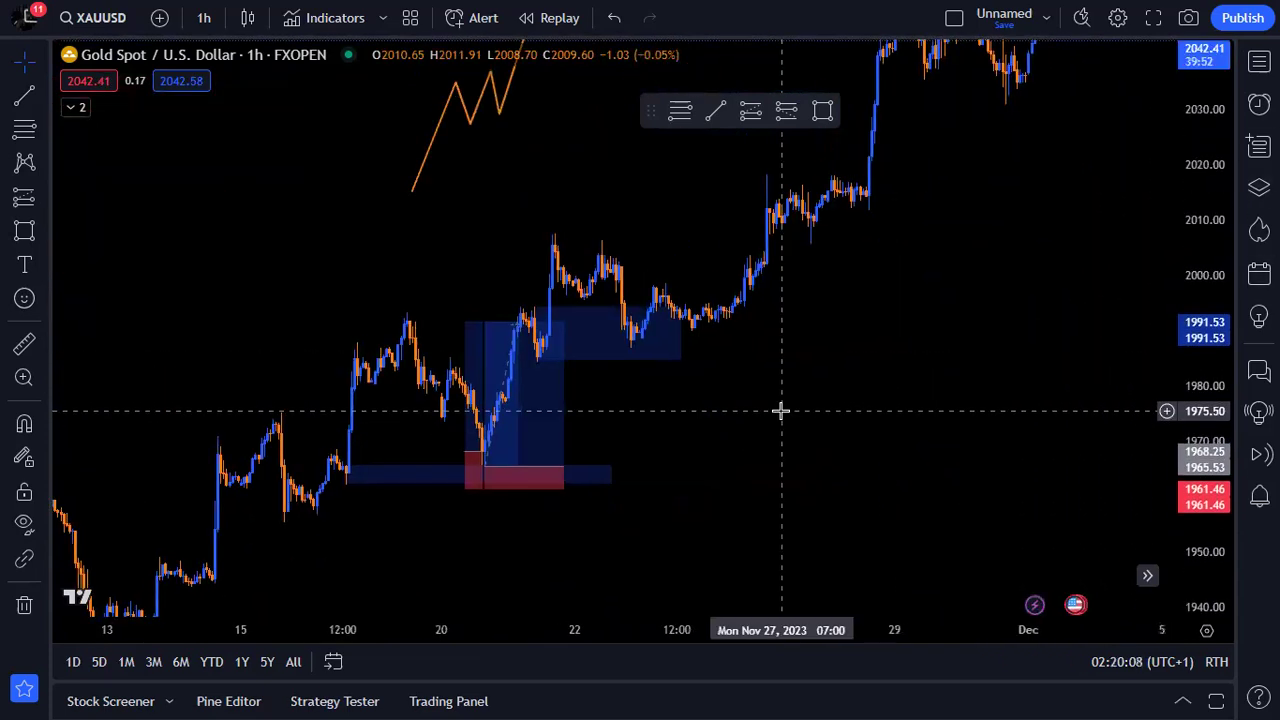
left_click(500, 112)
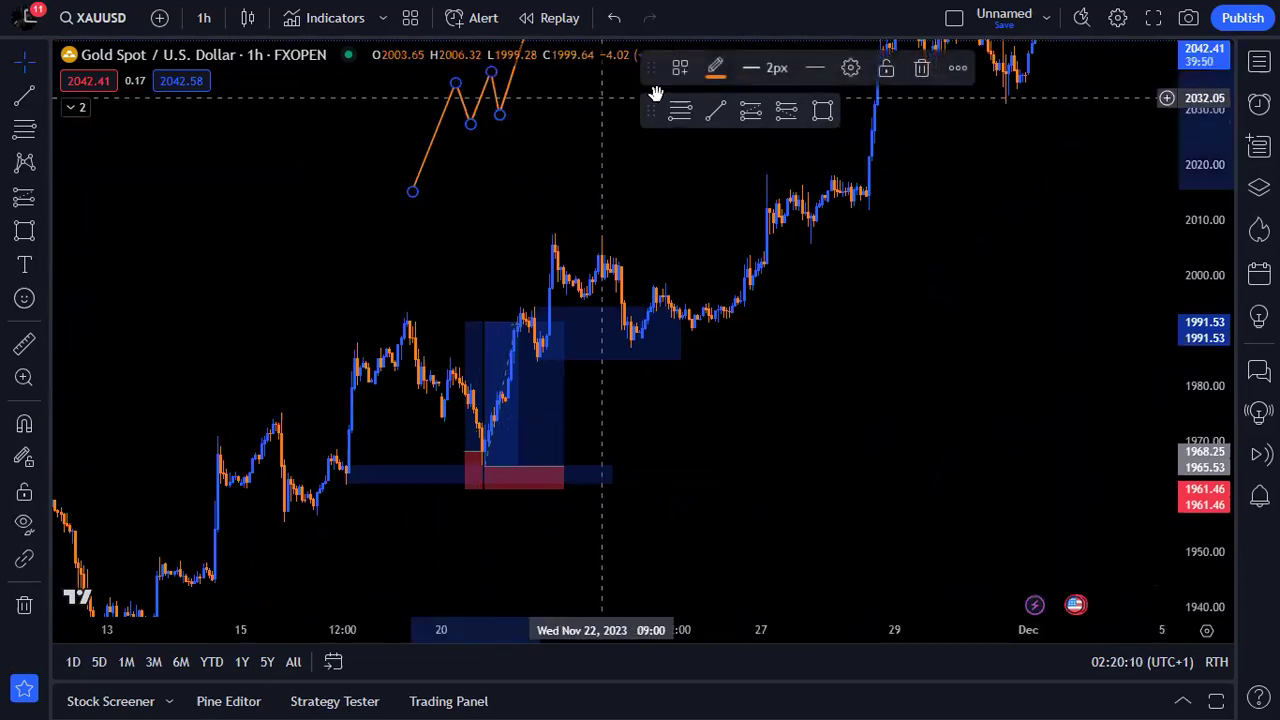
left_click(922, 67)
- Draw a bullish Path in the empty area beside the latest candles, rising from about 1965 to 1998, then through 1975, 2015 and 1991
scroll(793, 270, "up", 1)
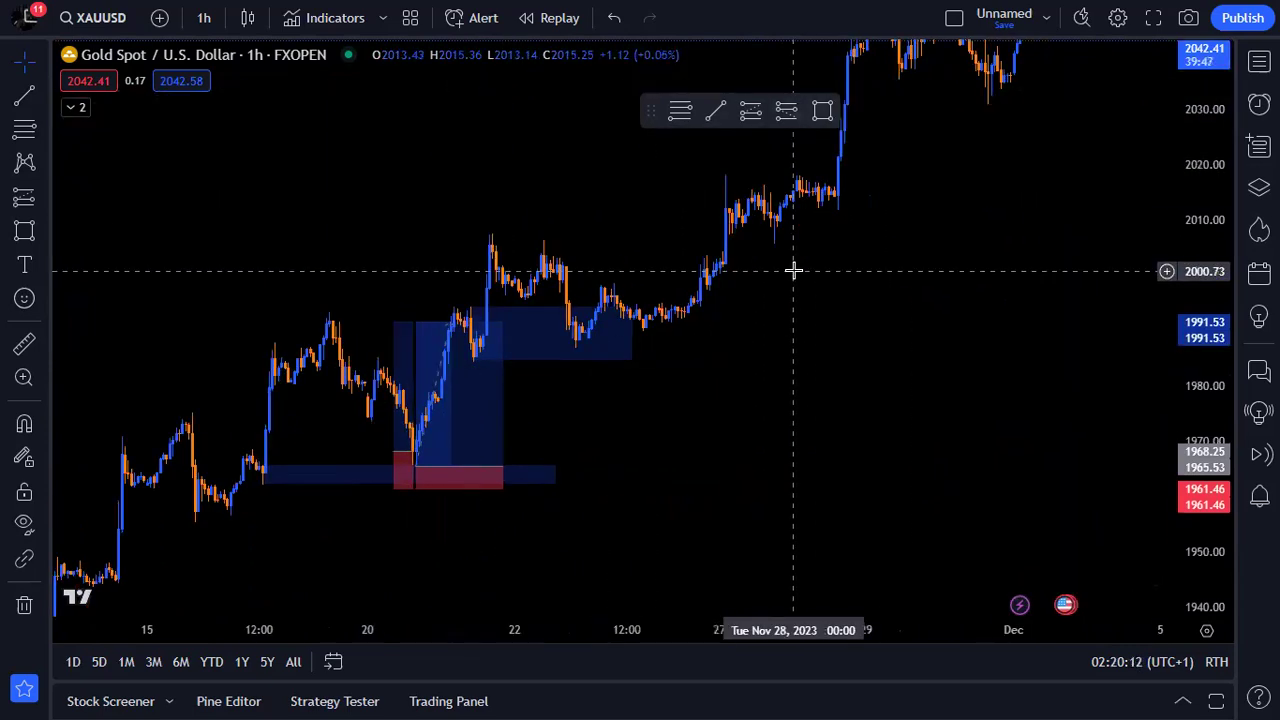
scroll(793, 270, "up", 1)
left_click_drag(749, 332, 226, 345)
left_click(27, 231)
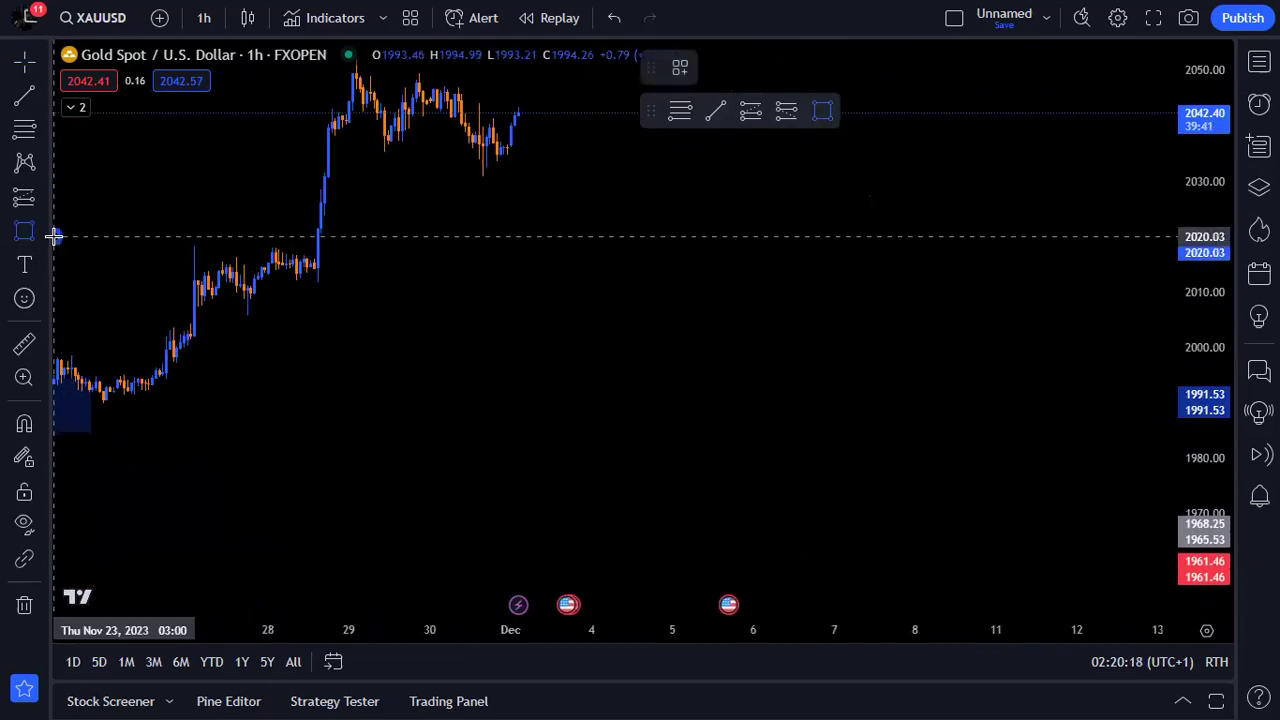
left_click(45, 240)
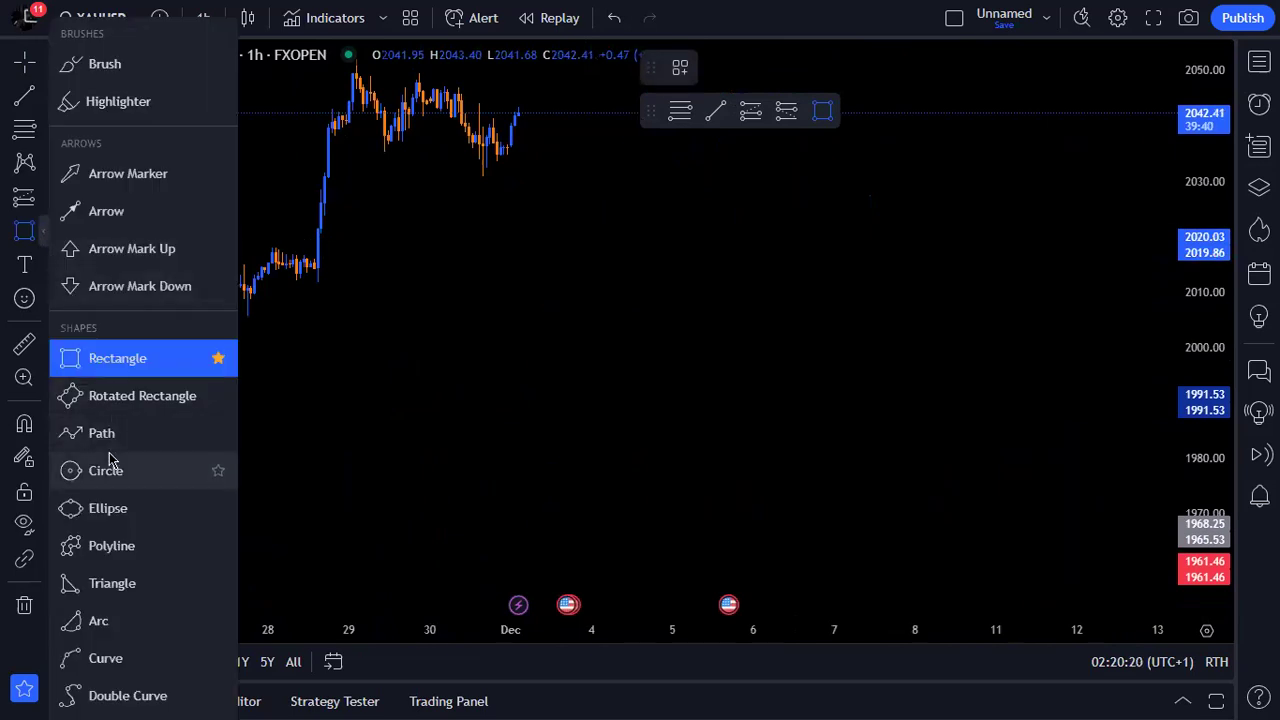
left_click(102, 431)
left_click(403, 539)
left_click(501, 358)
left_click(542, 484)
left_click(630, 263)
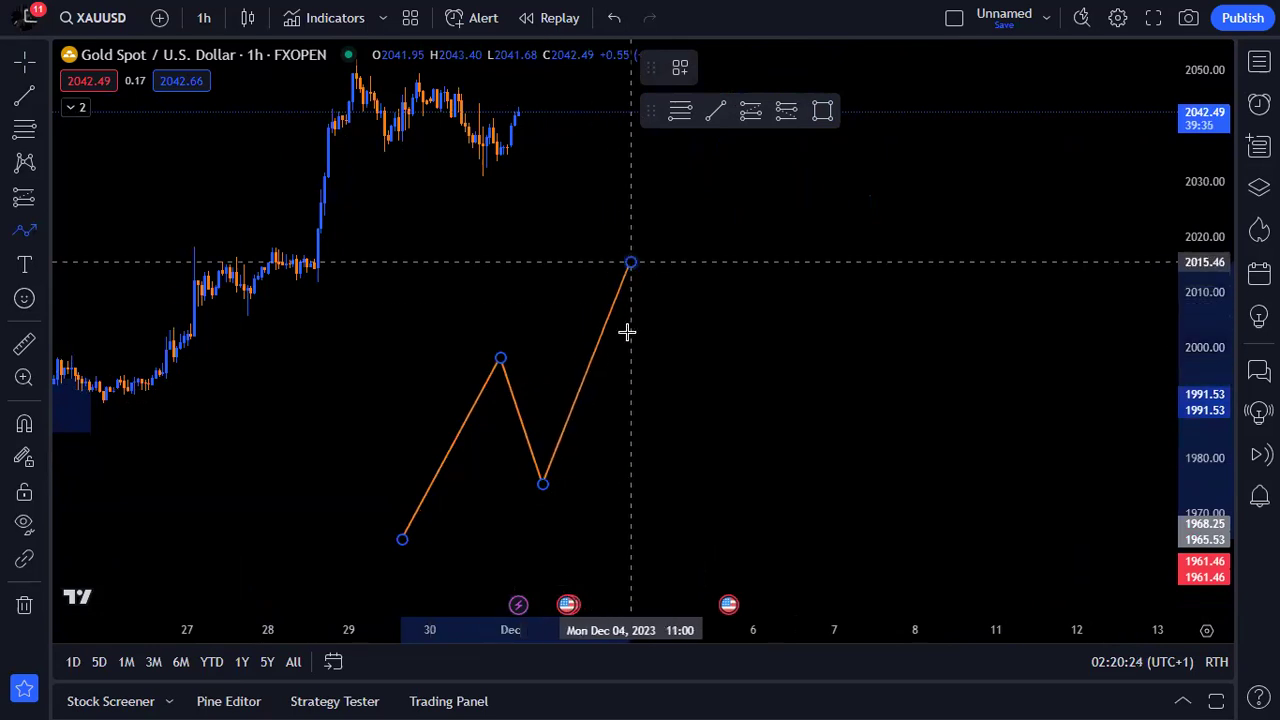
double_click(673, 398)
left_click(702, 318)
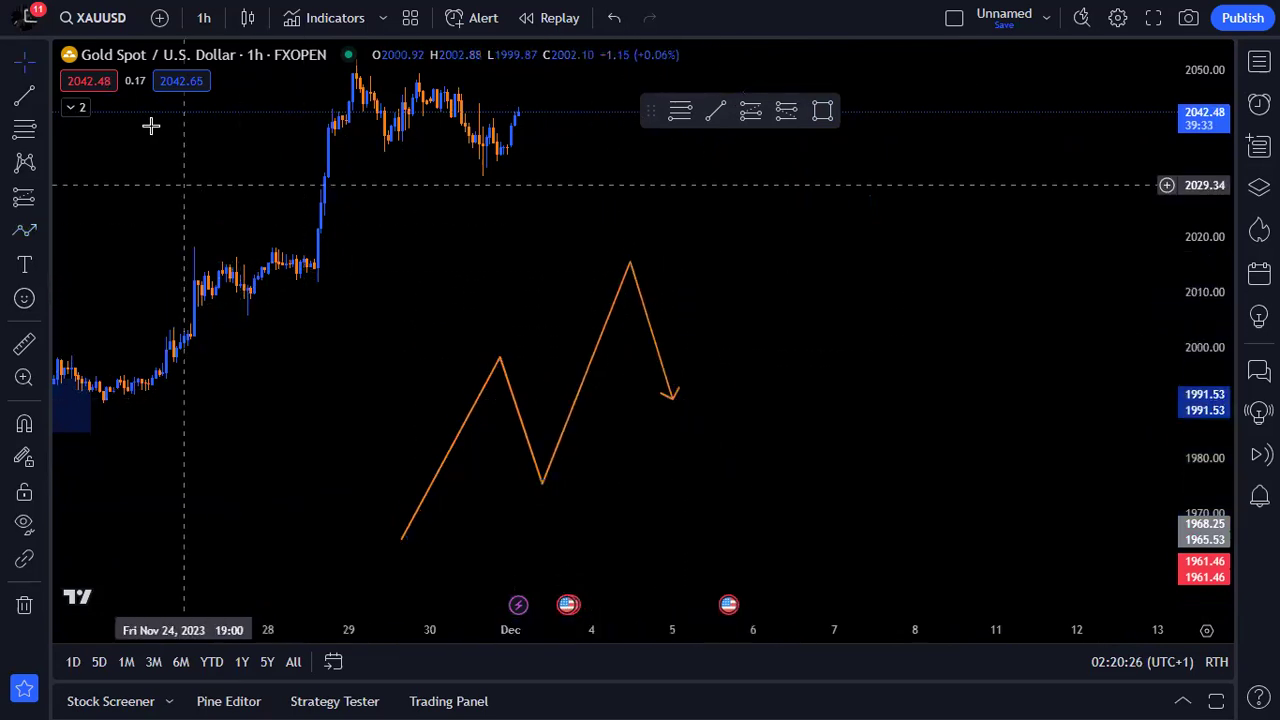
left_click(46, 203)
left_click(120, 212)
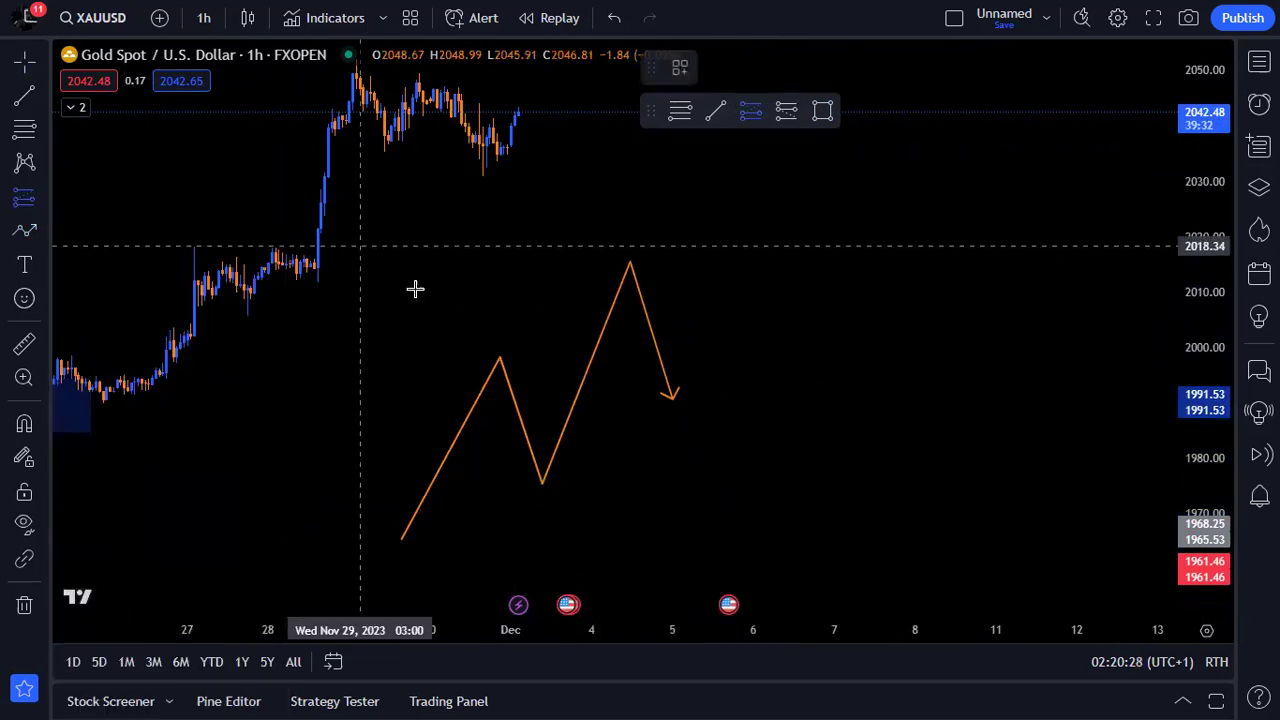
left_click(540, 484)
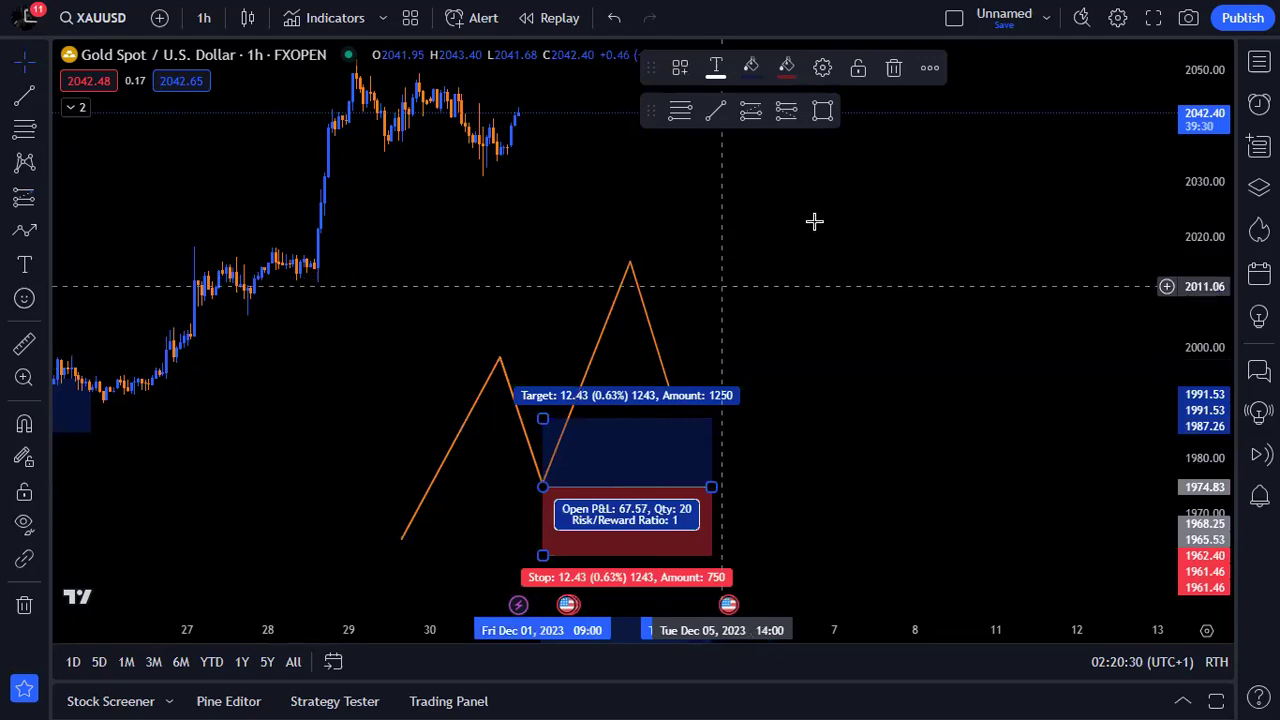
key("ctrl+z")
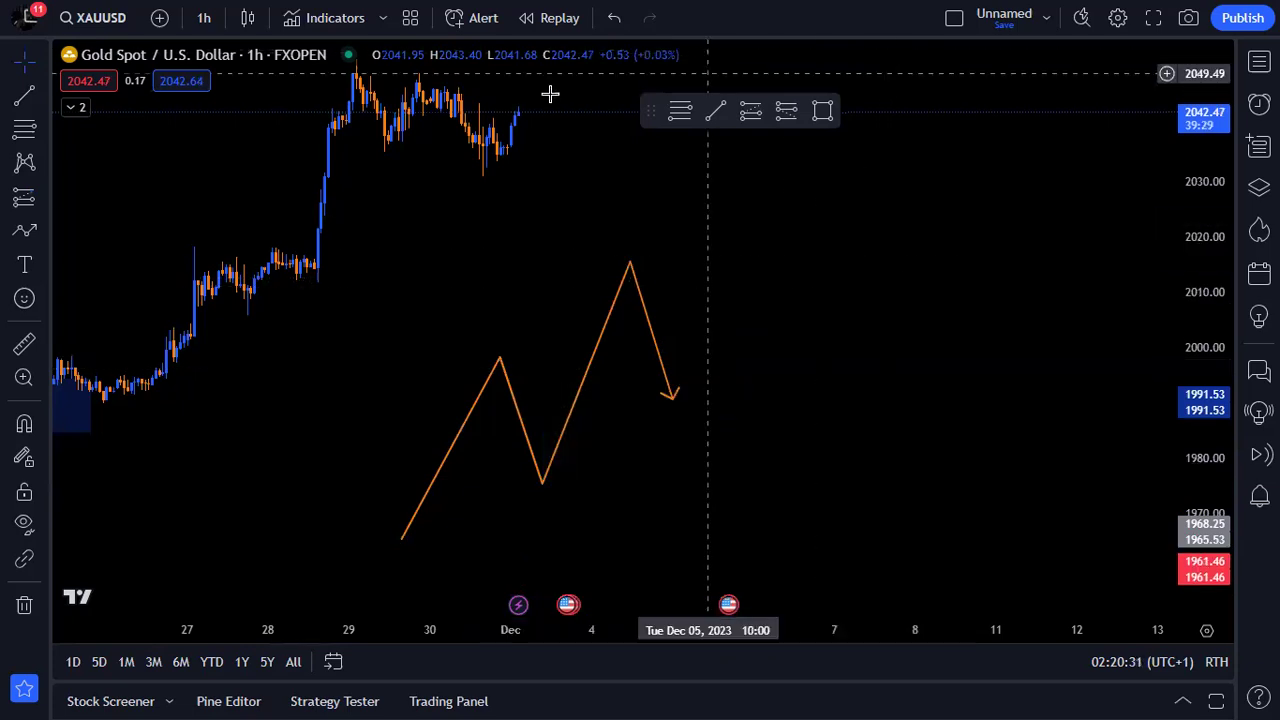
- Draw a Fibonacci retracement over the path's second rise, from its low at 1974.83 to its high at 2015.80
left_click(22, 134)
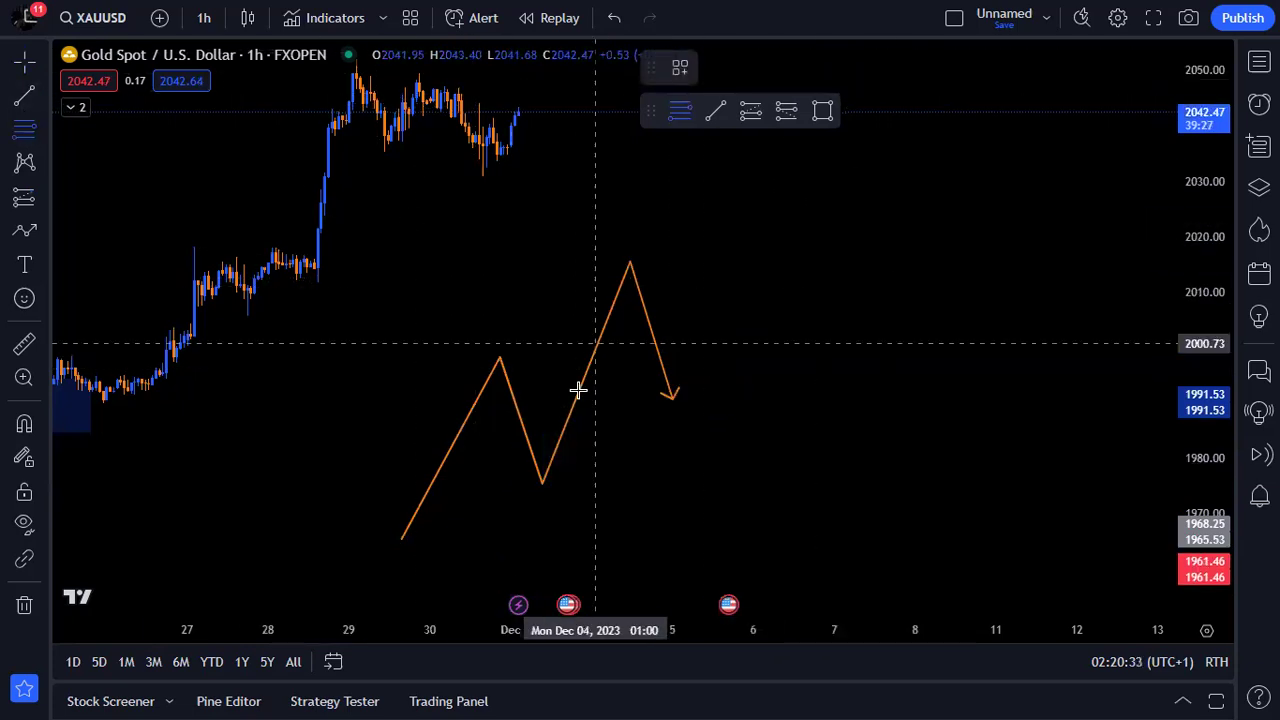
left_click(538, 486)
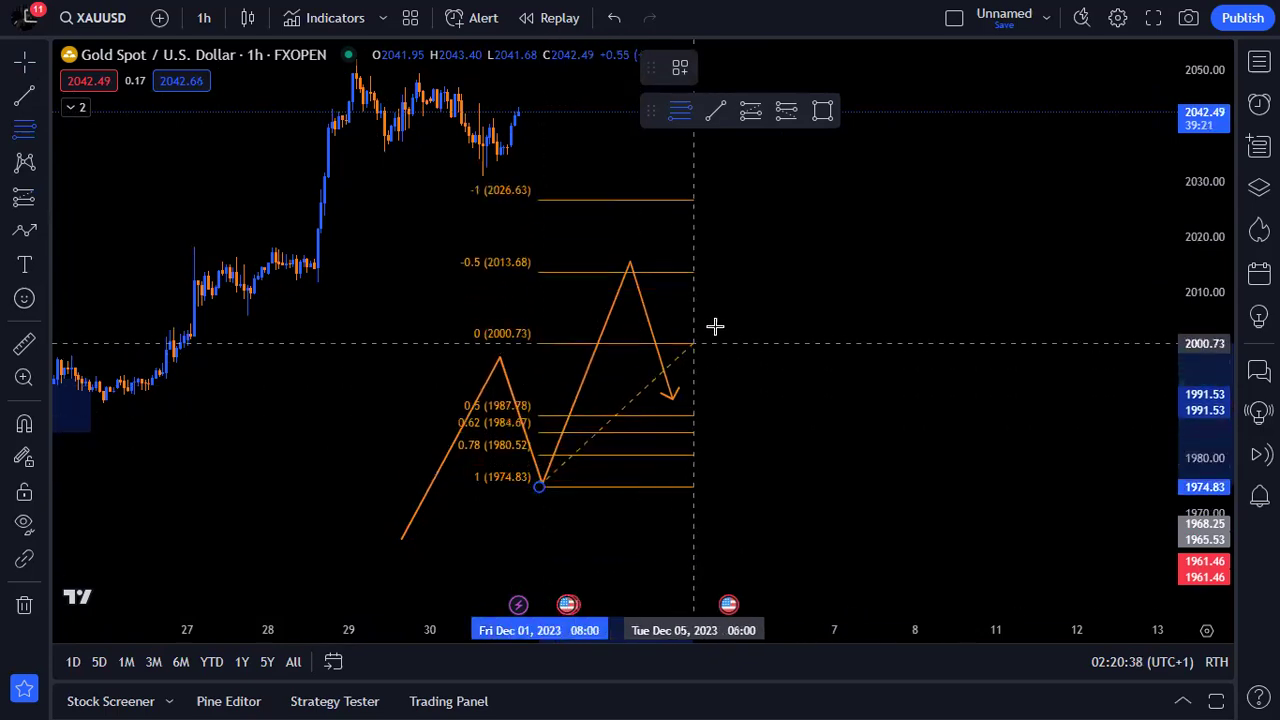
left_click(781, 260)
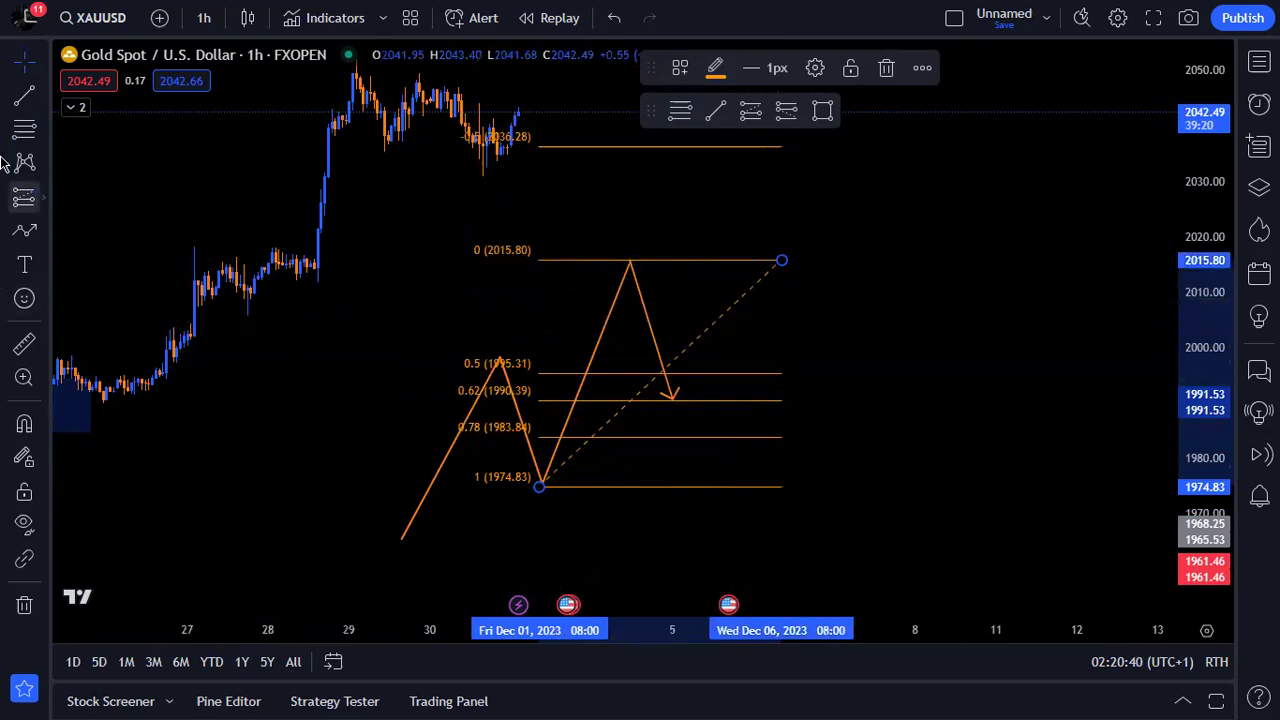
- Draw a rectangle across the path above the 0.5 retracement level, from 2003.10 to about 1997
left_click(45, 200)
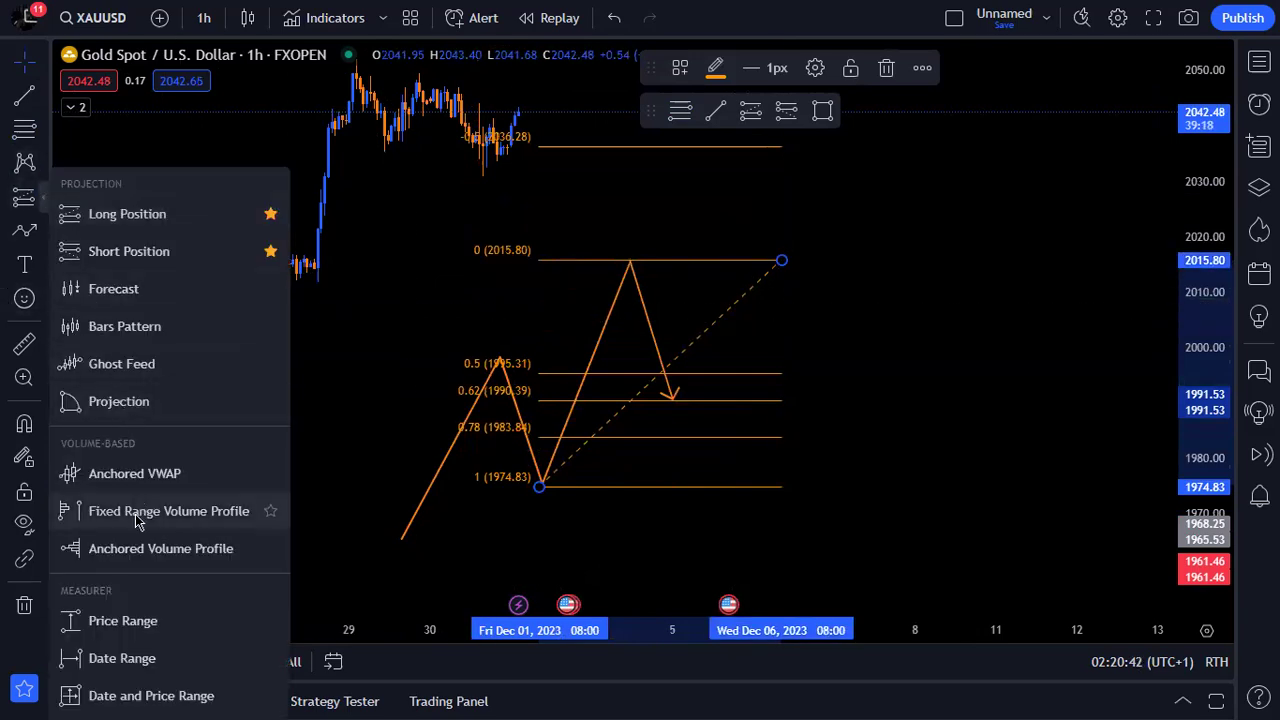
left_click(43, 232)
left_click(120, 357)
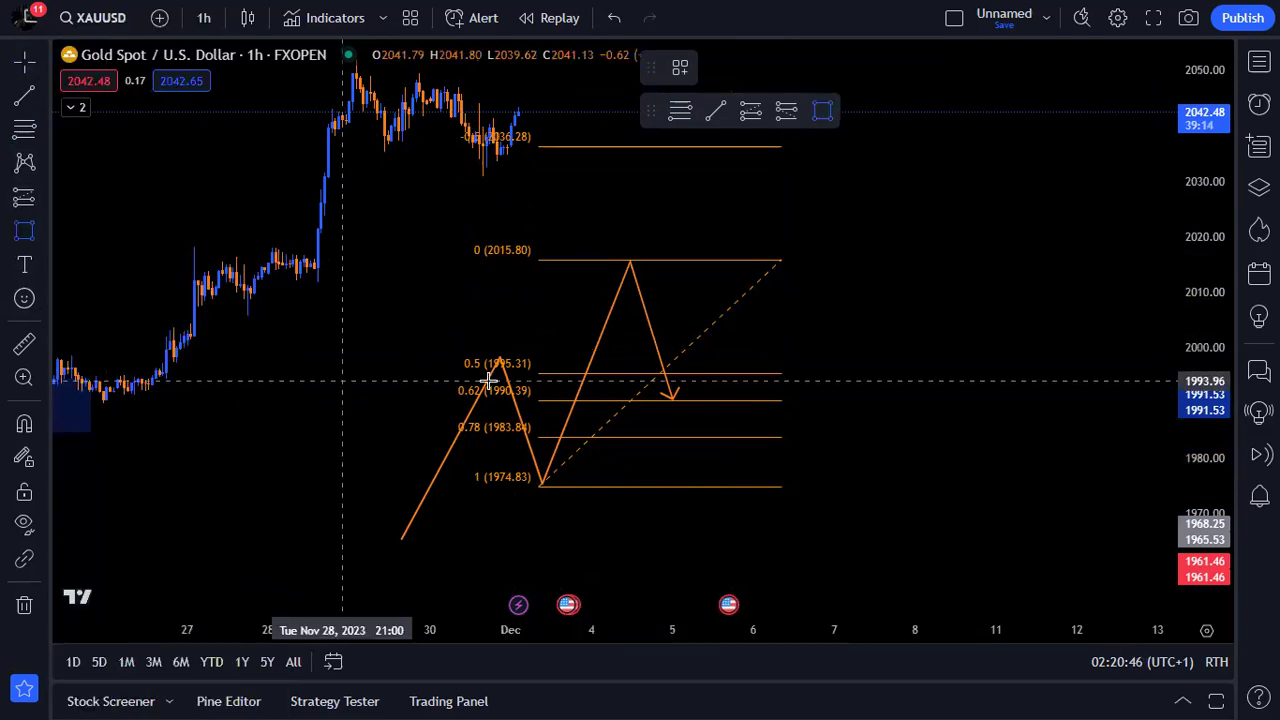
left_click(598, 330)
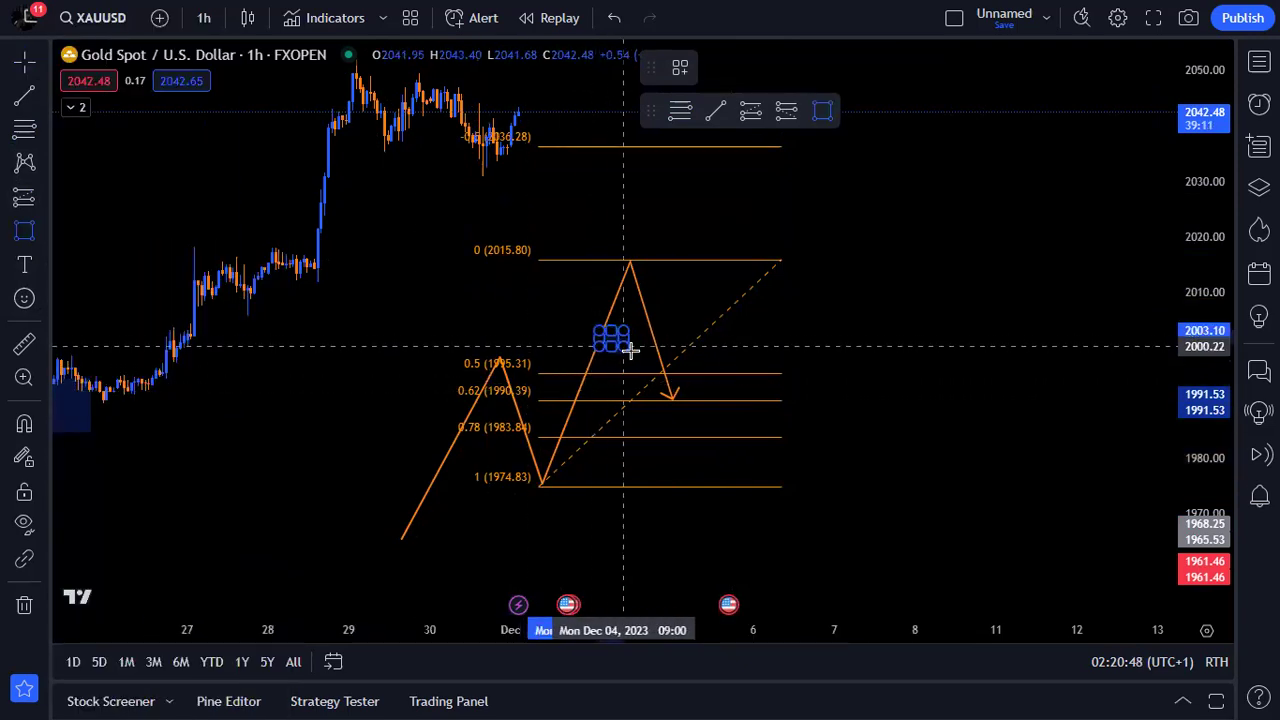
left_click(718, 361)
left_click(663, 371)
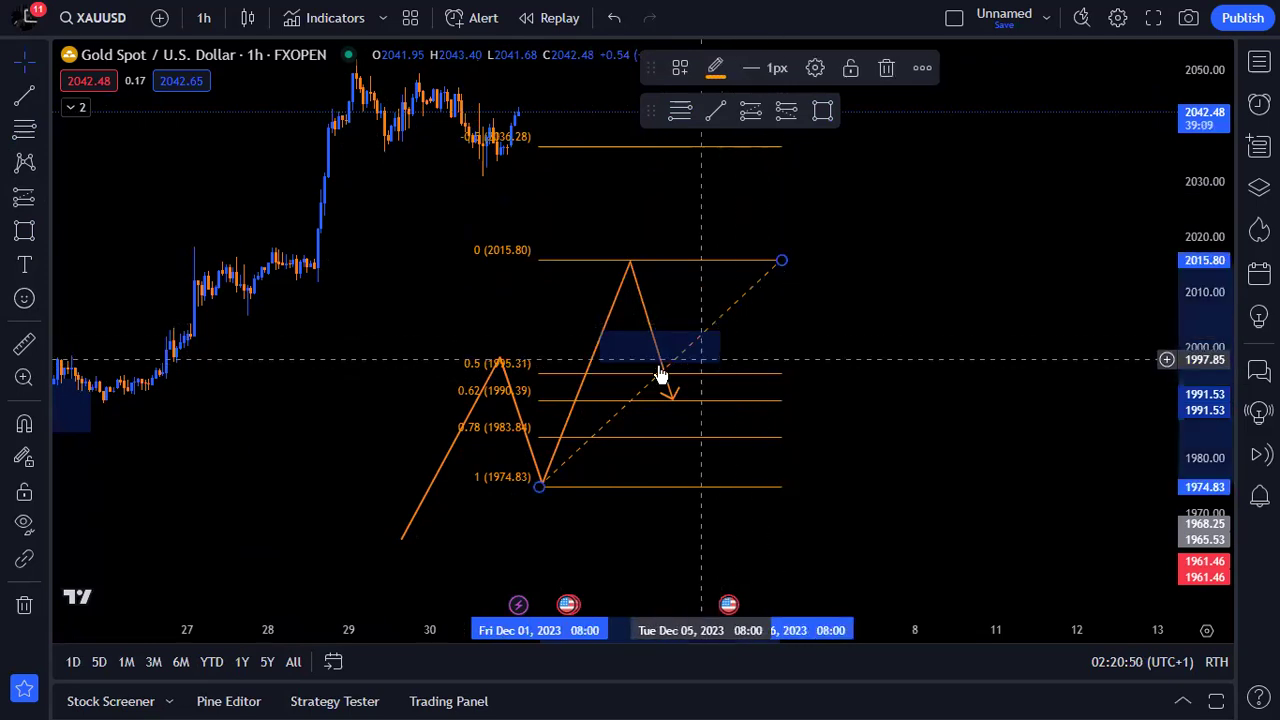
- Stretch the rectangle back to the path's rising leg and move it between the 0.62 and 0.78 levels, from 1990.91 to 1984.81
left_click_drag(604, 347, 592, 346)
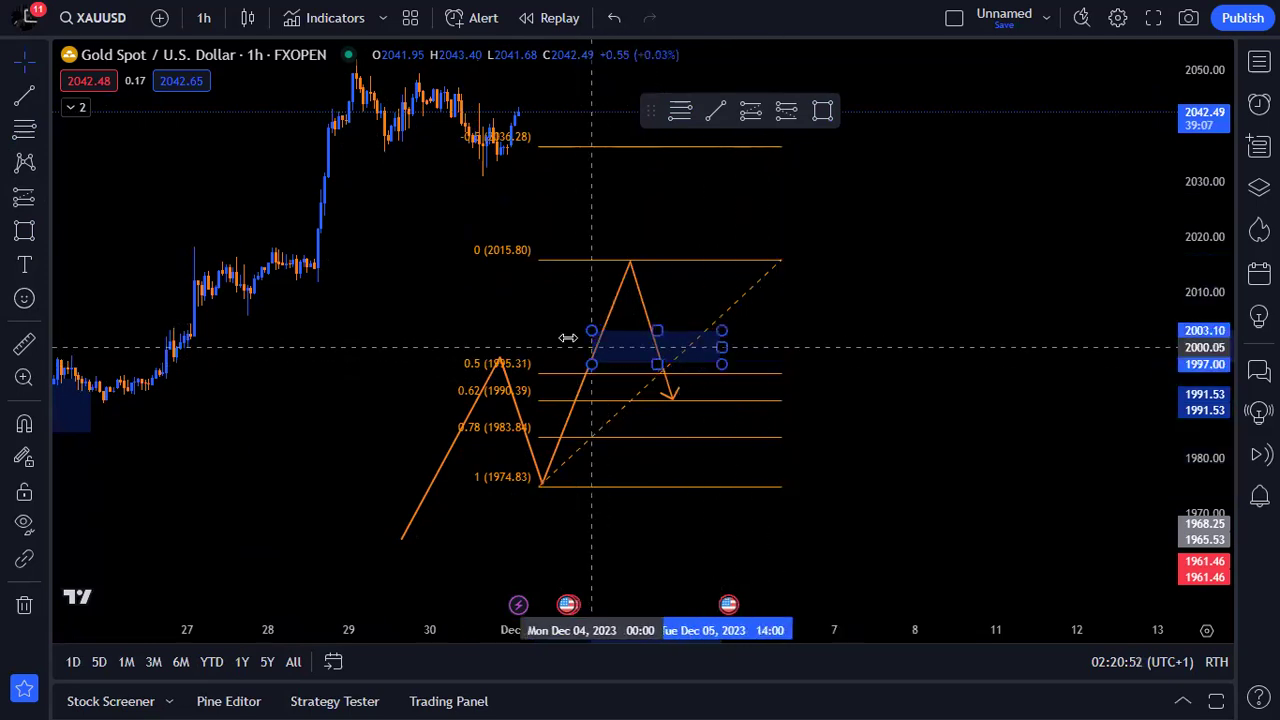
left_click(568, 338)
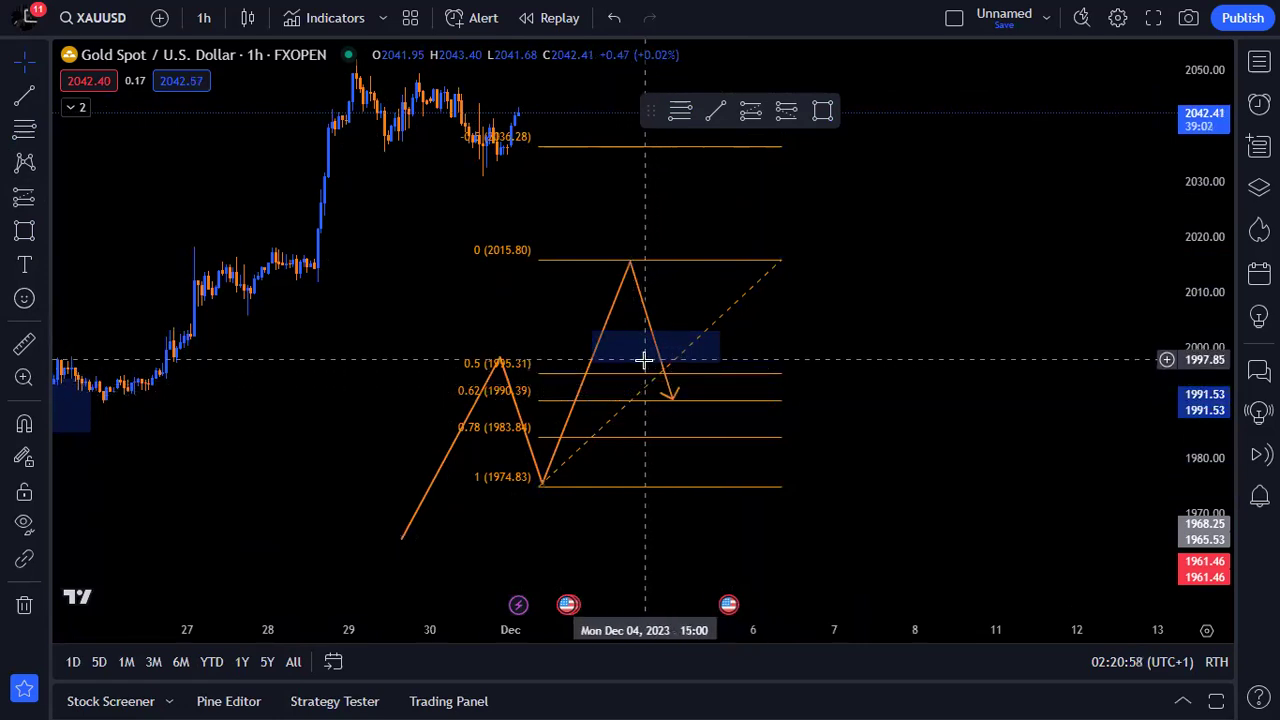
left_click_drag(648, 371, 617, 431)
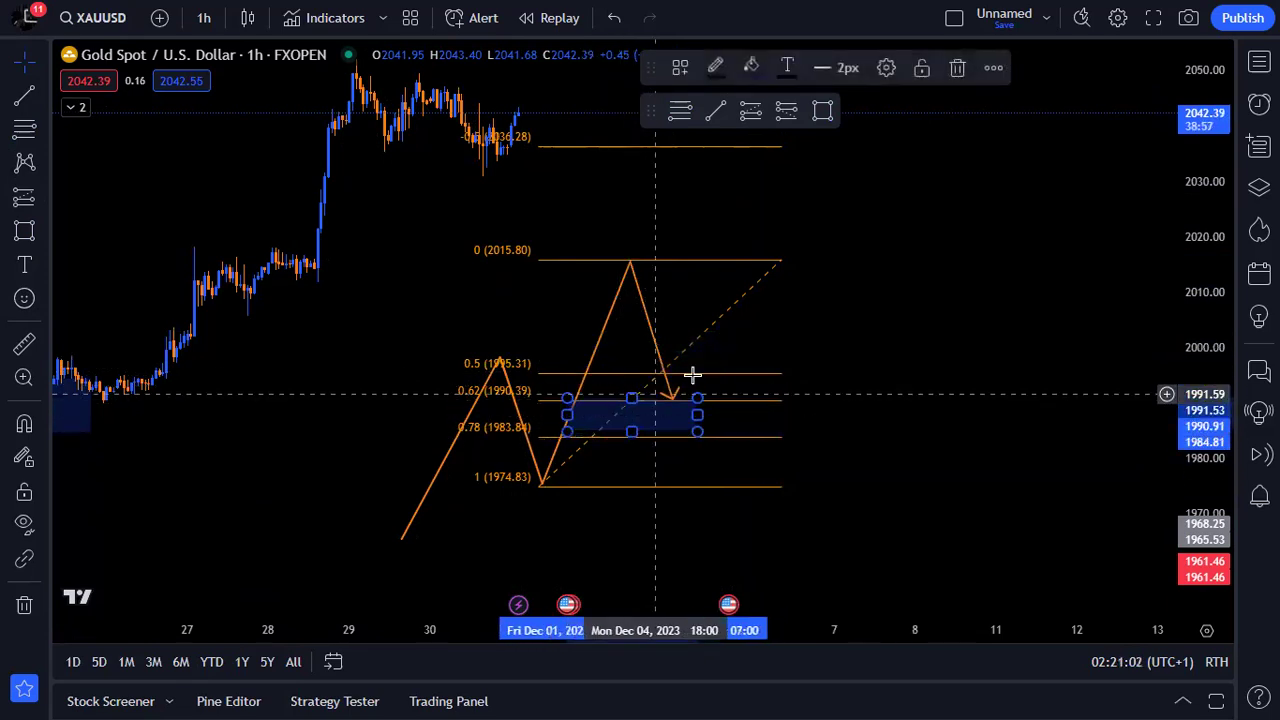
left_click(764, 363)
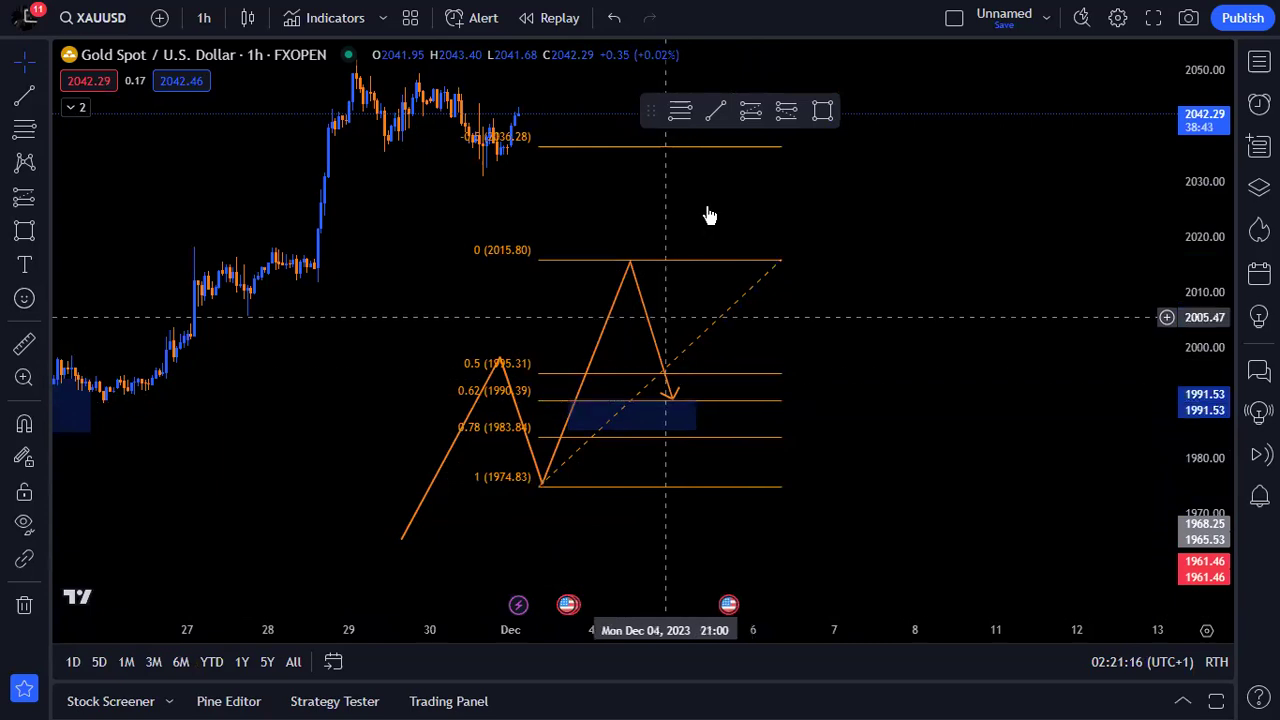
- Delete the Fibonacci retracement, the rectangle and the path drawn beside the latest candles
left_click(736, 314)
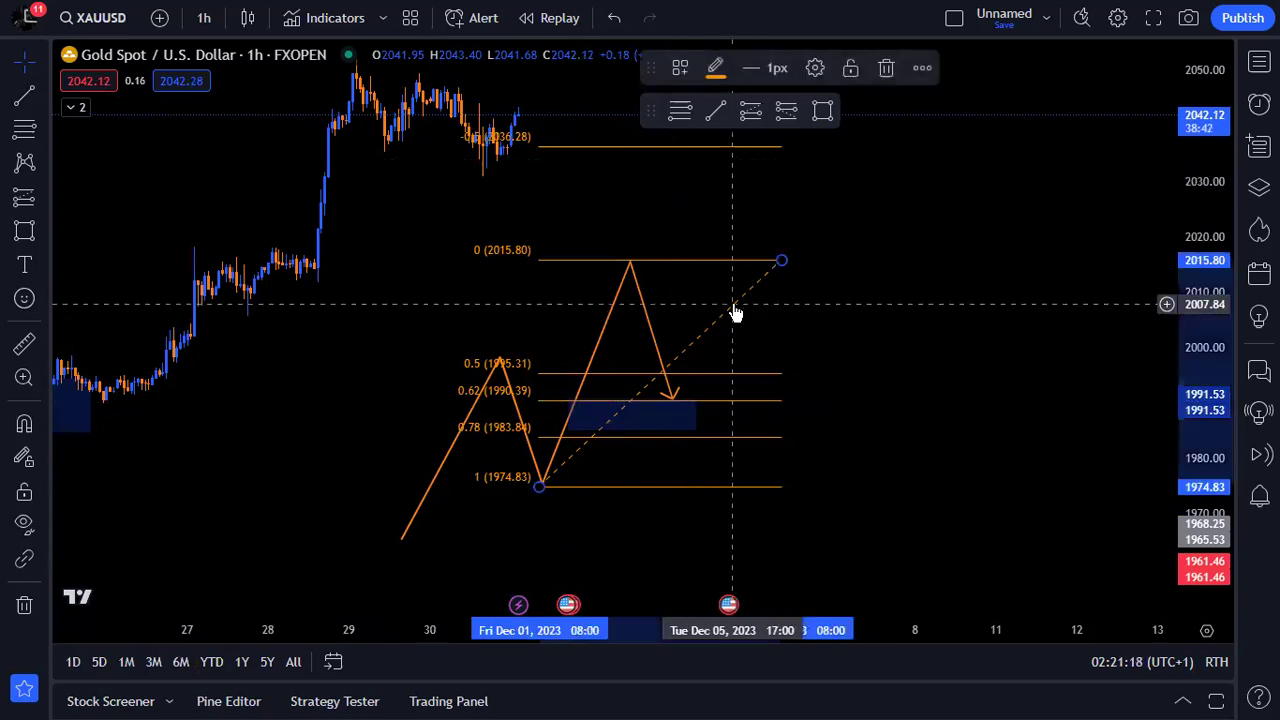
key("Delete")
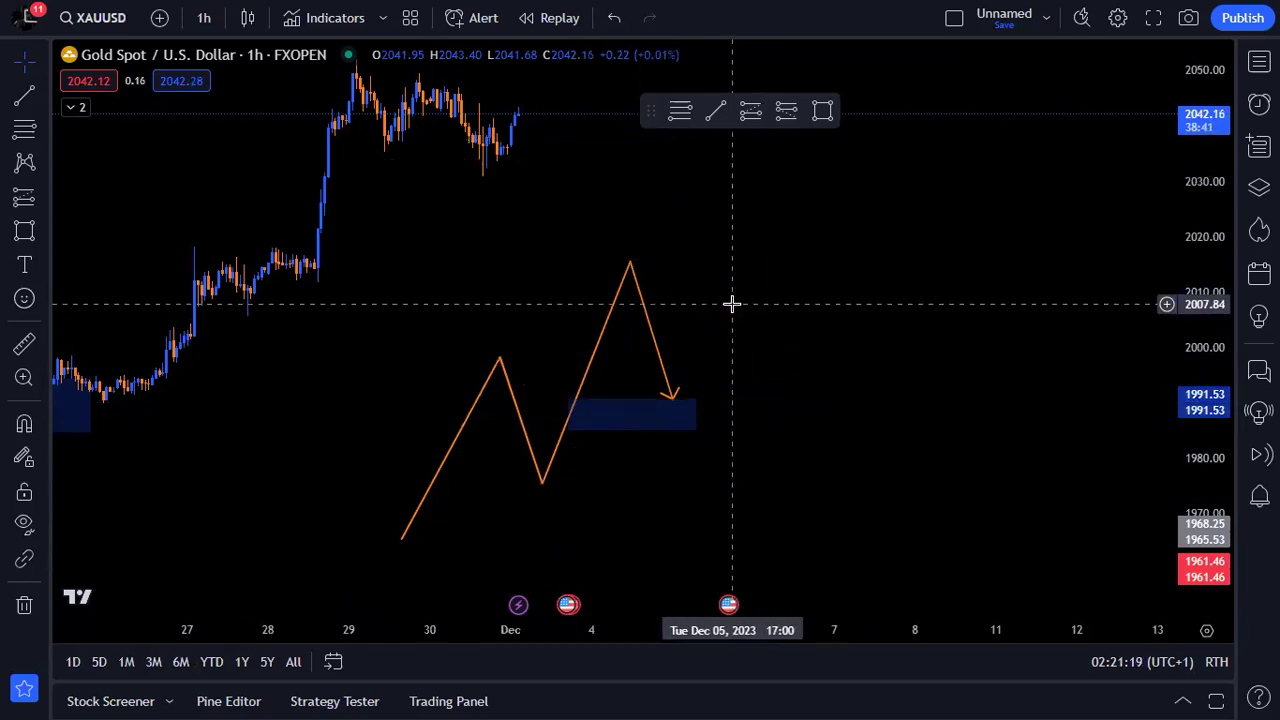
left_click(594, 405)
key("Delete")
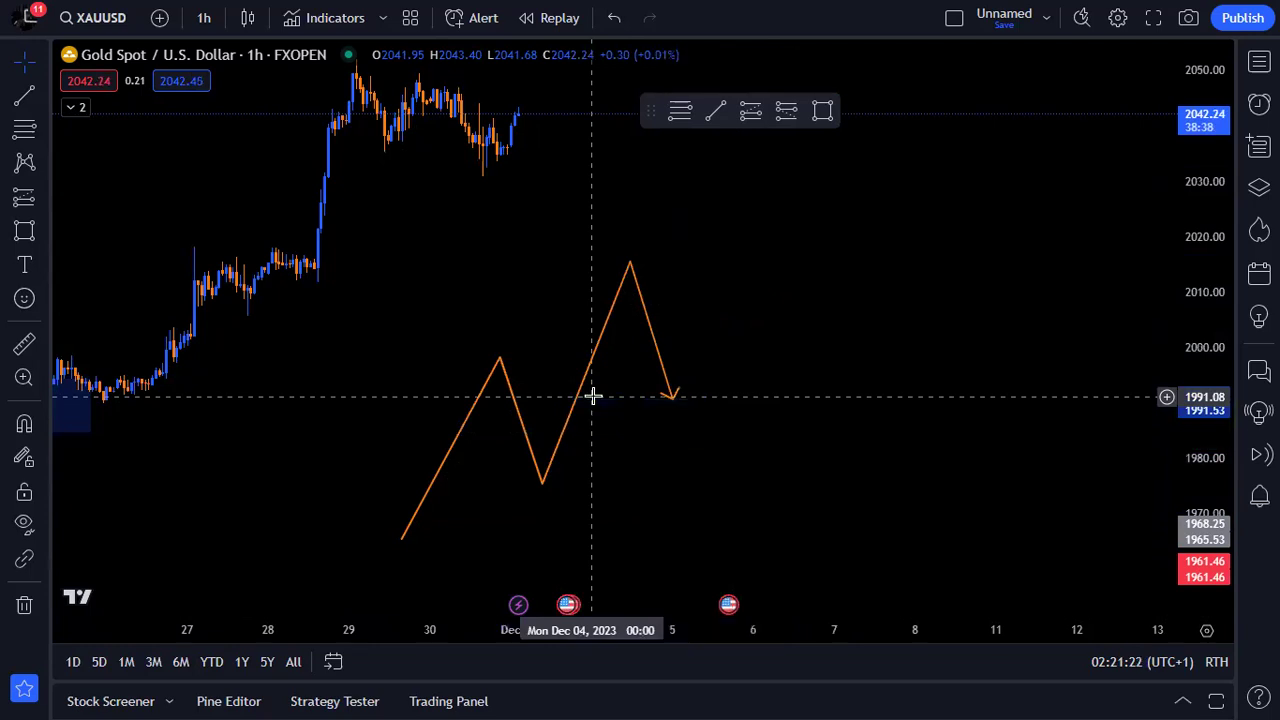
left_click(576, 420)
key("Delete")
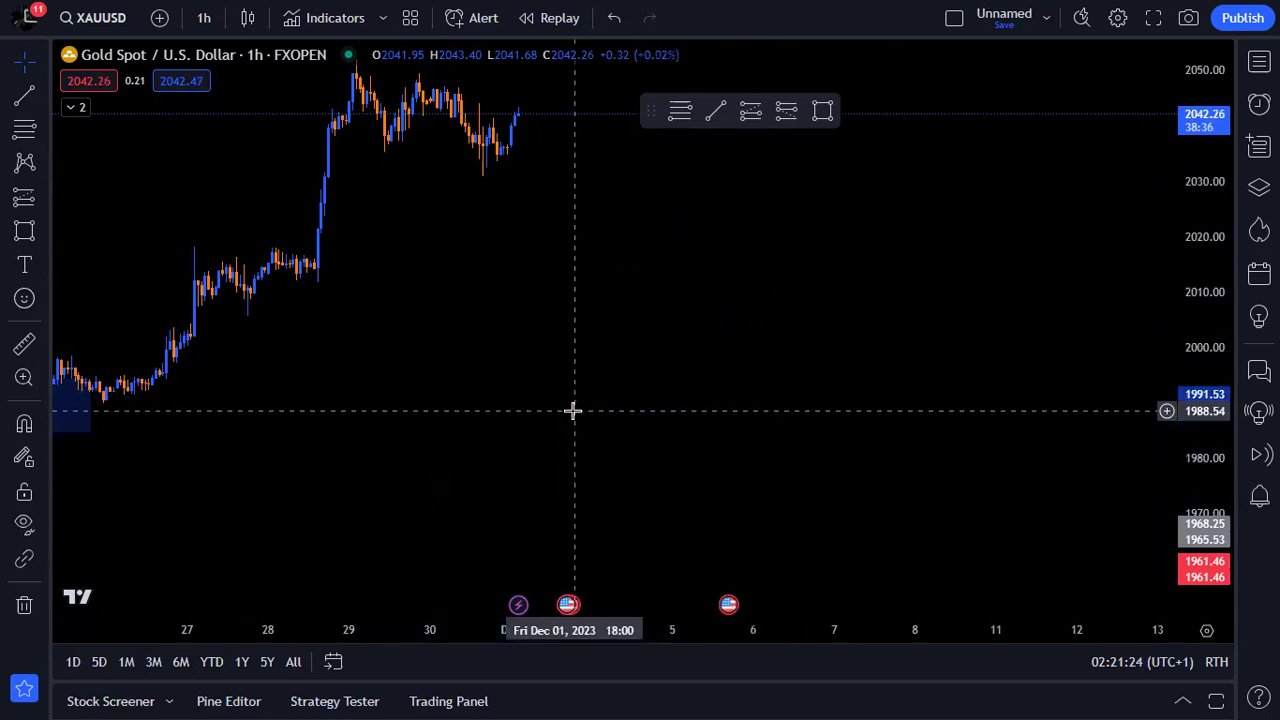
- Examine the price rise from the marked pullback zones up to the latest candles
scroll(495, 345, "down", 2)
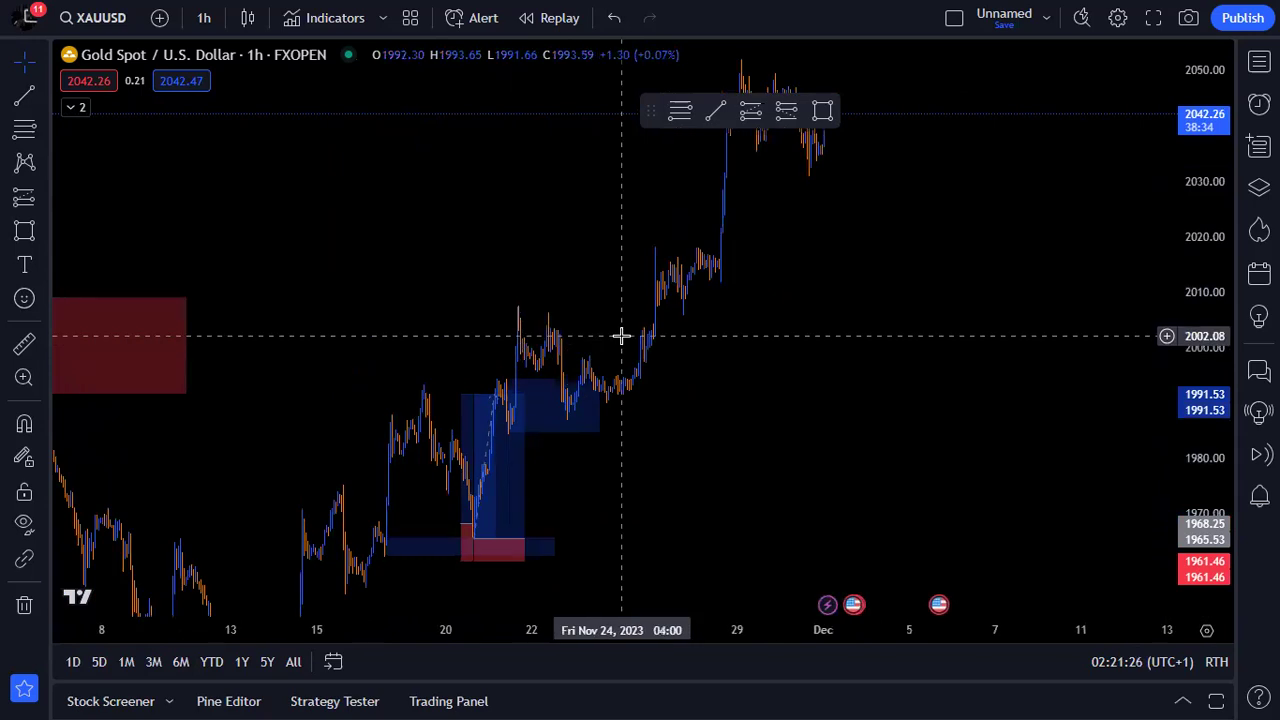
scroll(686, 340, "up", 4)
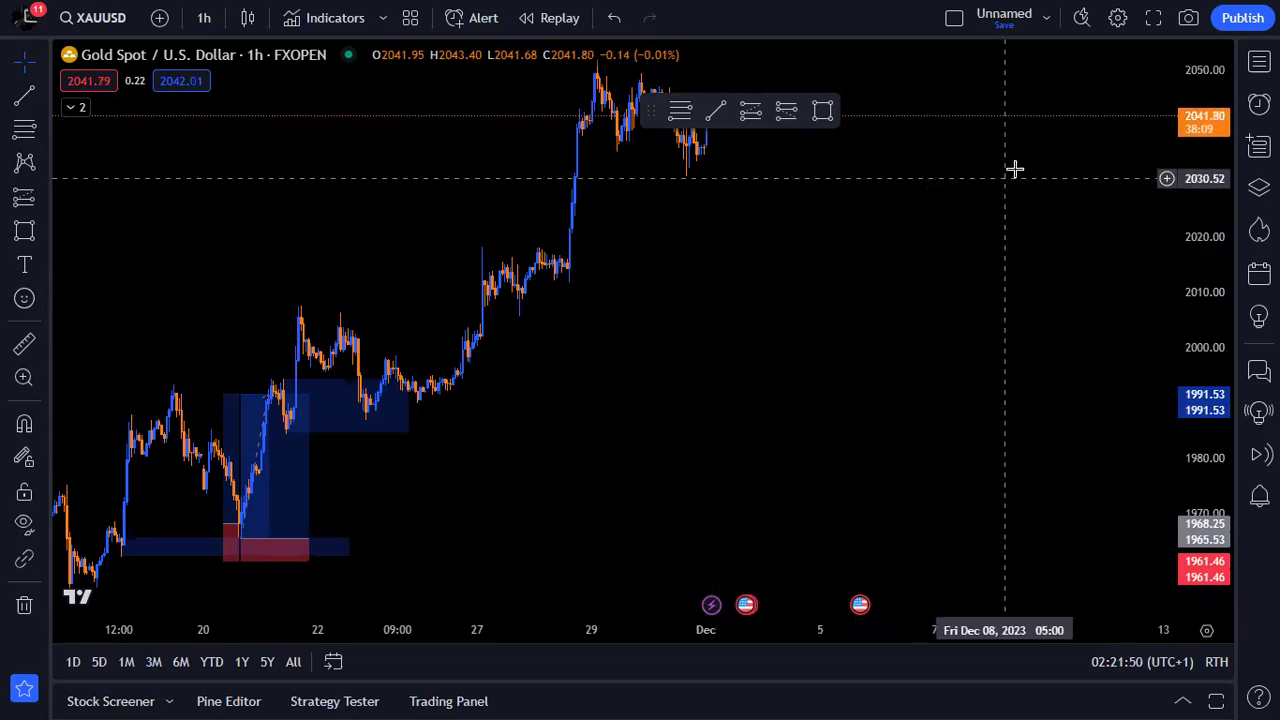
left_click_drag(939, 255, 1063, 251)
left_click_drag(1196, 190, 1197, 258)
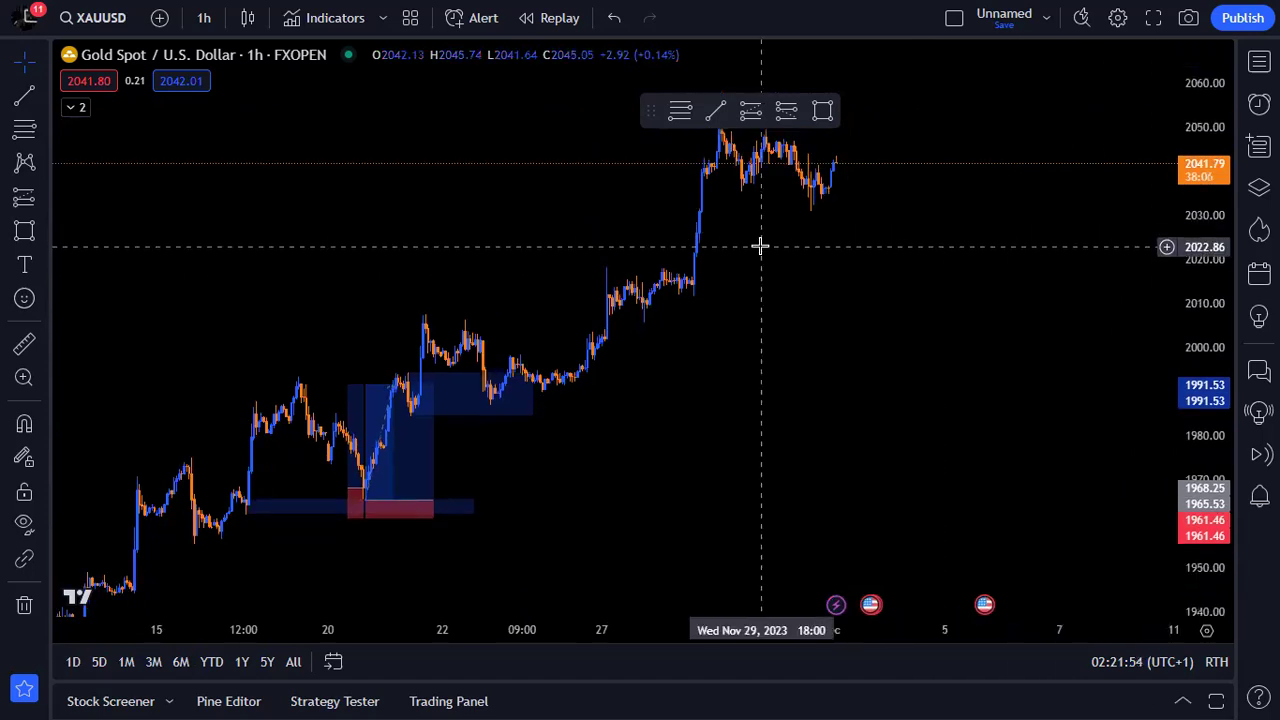
scroll(760, 246, "up", 1)
left_click_drag(566, 263, 734, 266)
left_click_drag(805, 287, 480, 290)
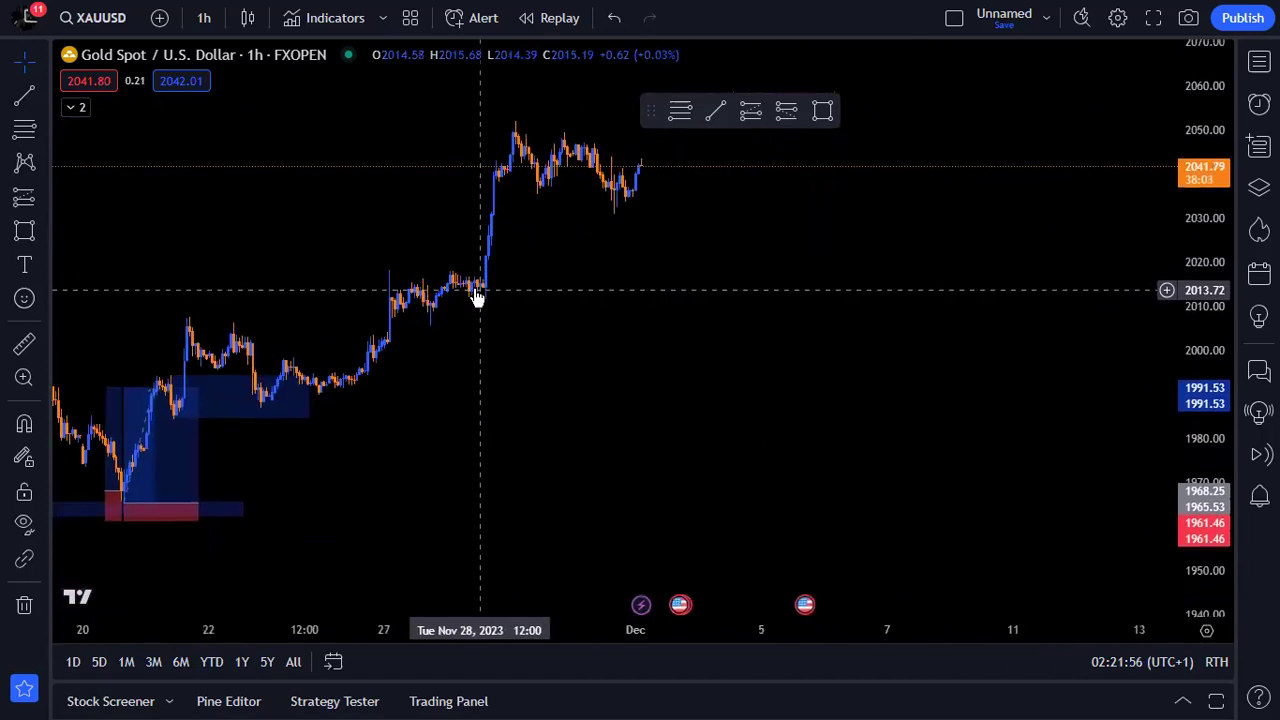
- Draw a bullish Path in the empty area, from about 1963 through 2006, 1977, 2032, 1998, 2022 and 1998 to 2038
left_click(42, 230)
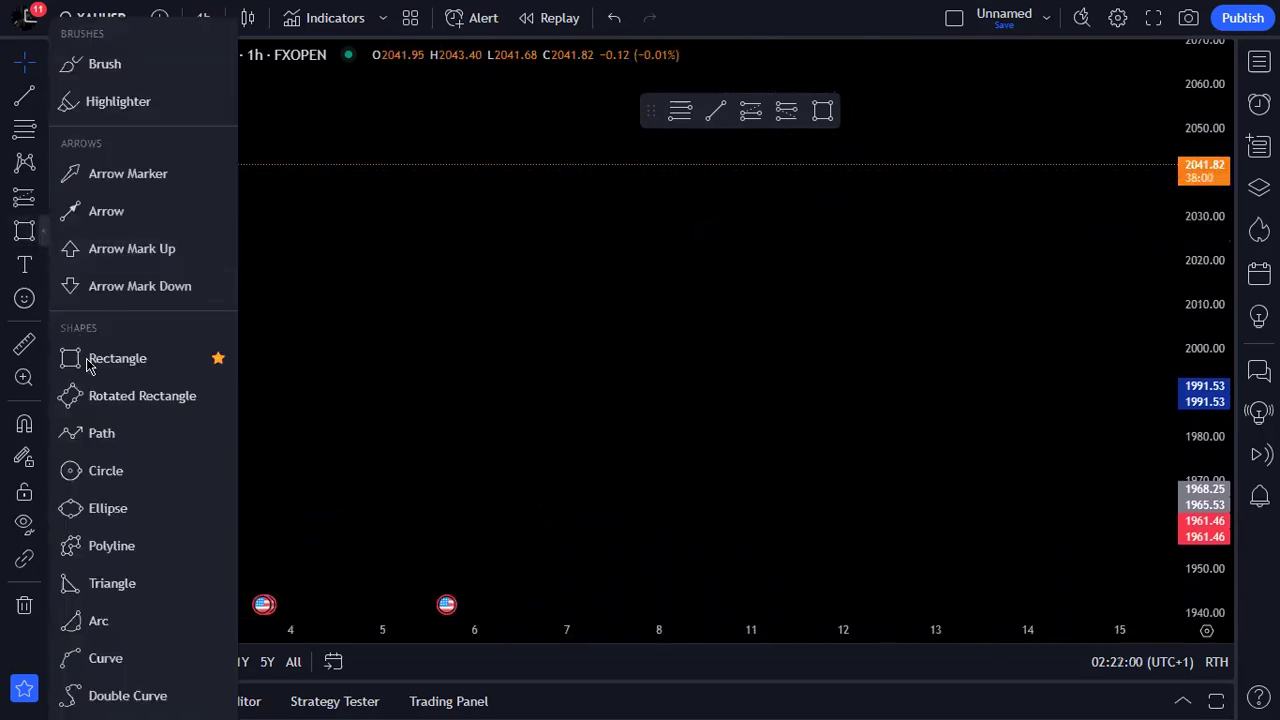
left_click(105, 440)
left_click(338, 513)
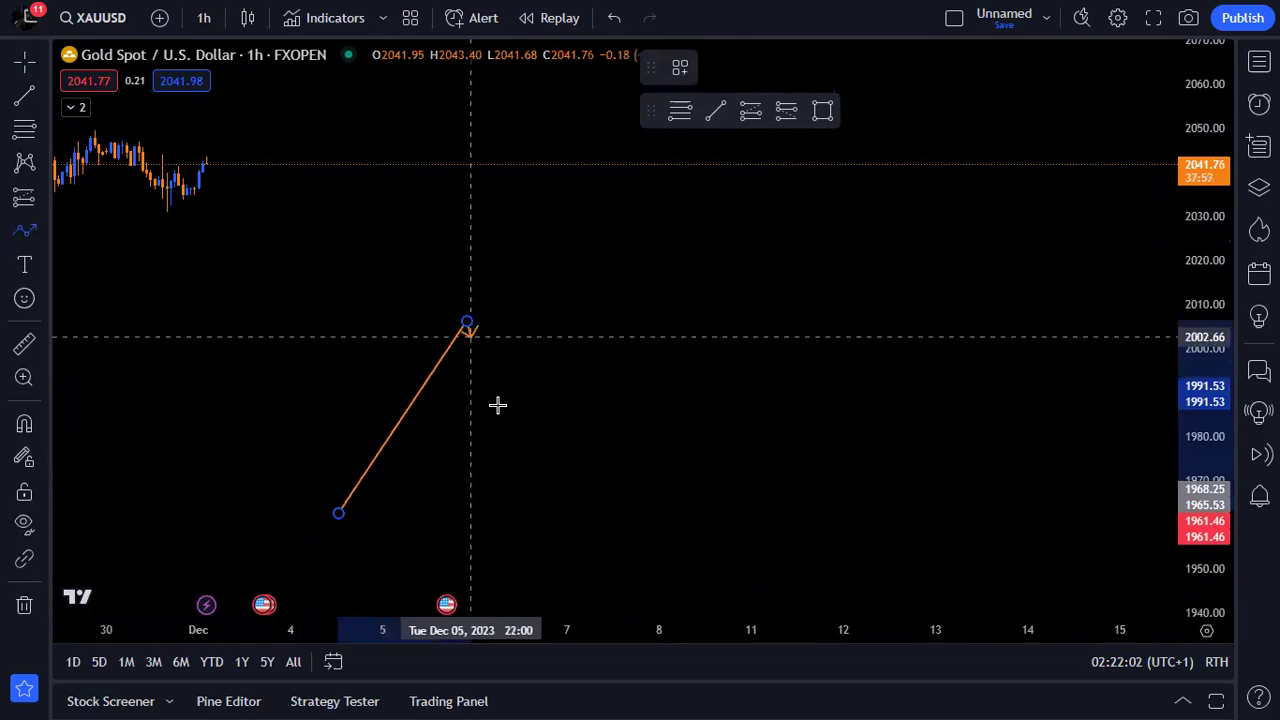
left_click(519, 451)
left_click(620, 207)
left_click(659, 357)
left_click(747, 357)
double_click(803, 182)
left_click(251, 181)
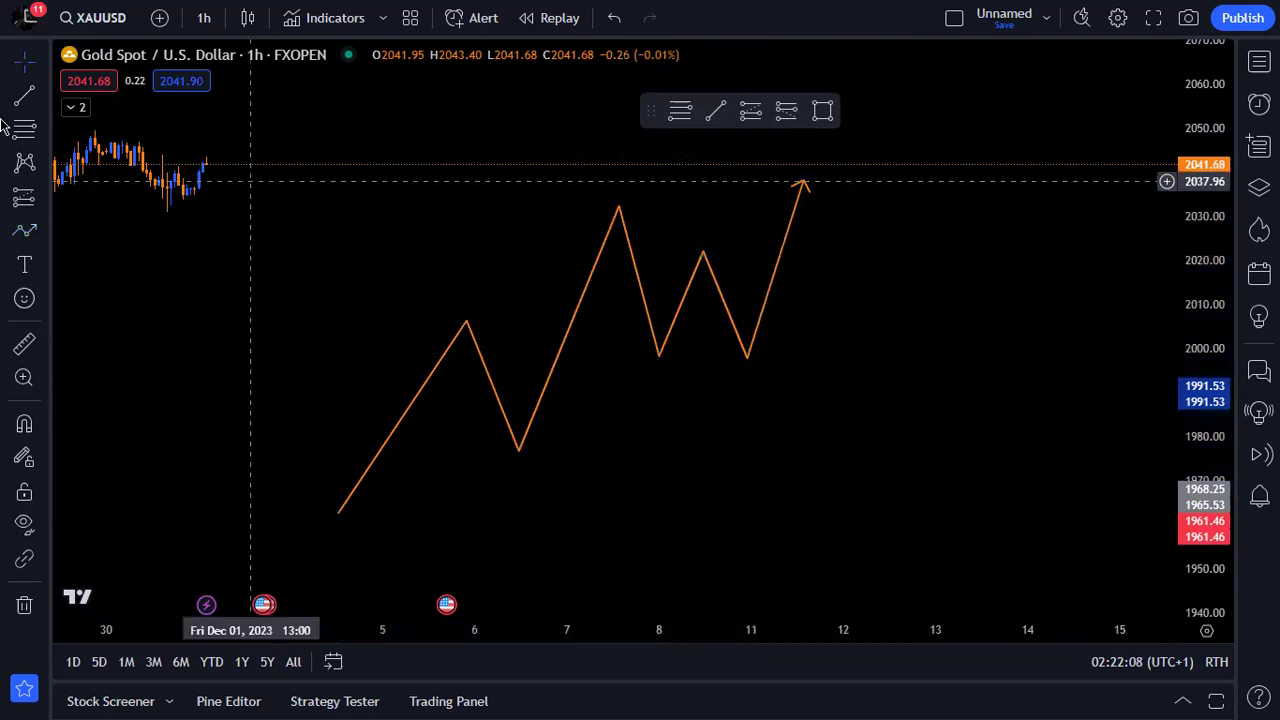
- Draw a horizontal trend line under the path's two equal lows at about 1998
left_click(8, 98)
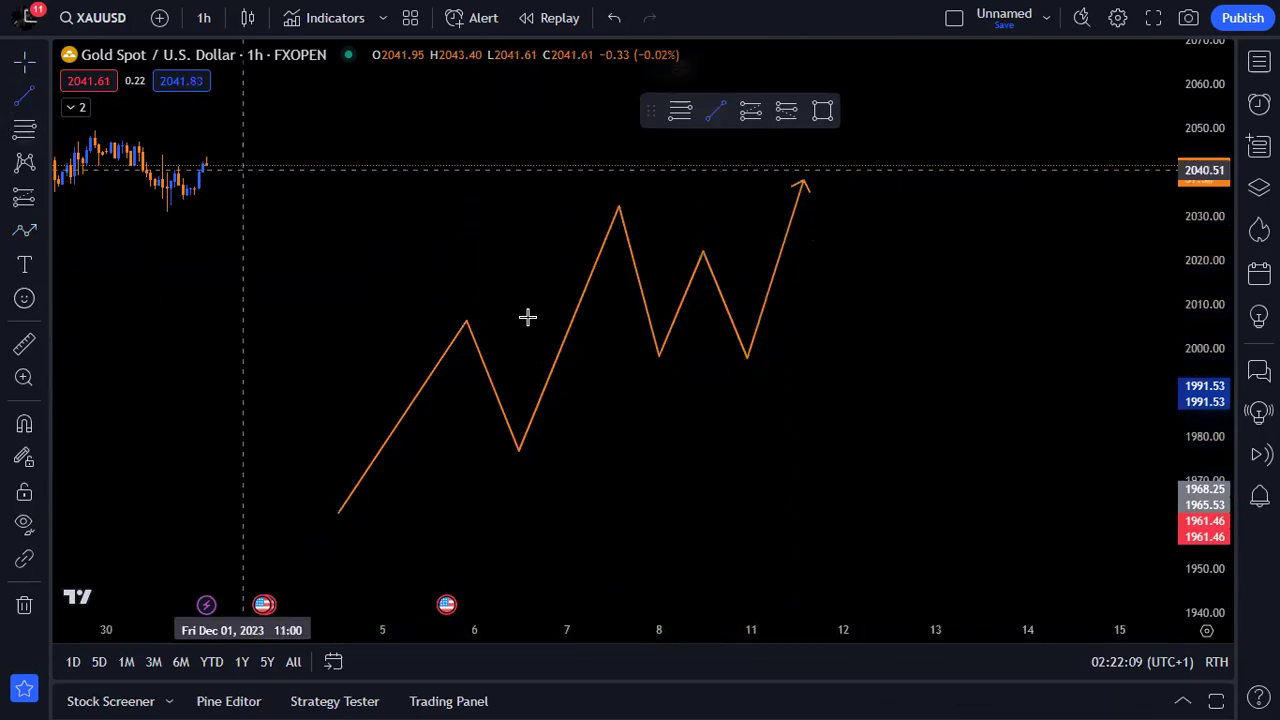
left_click(647, 357)
left_click(756, 357)
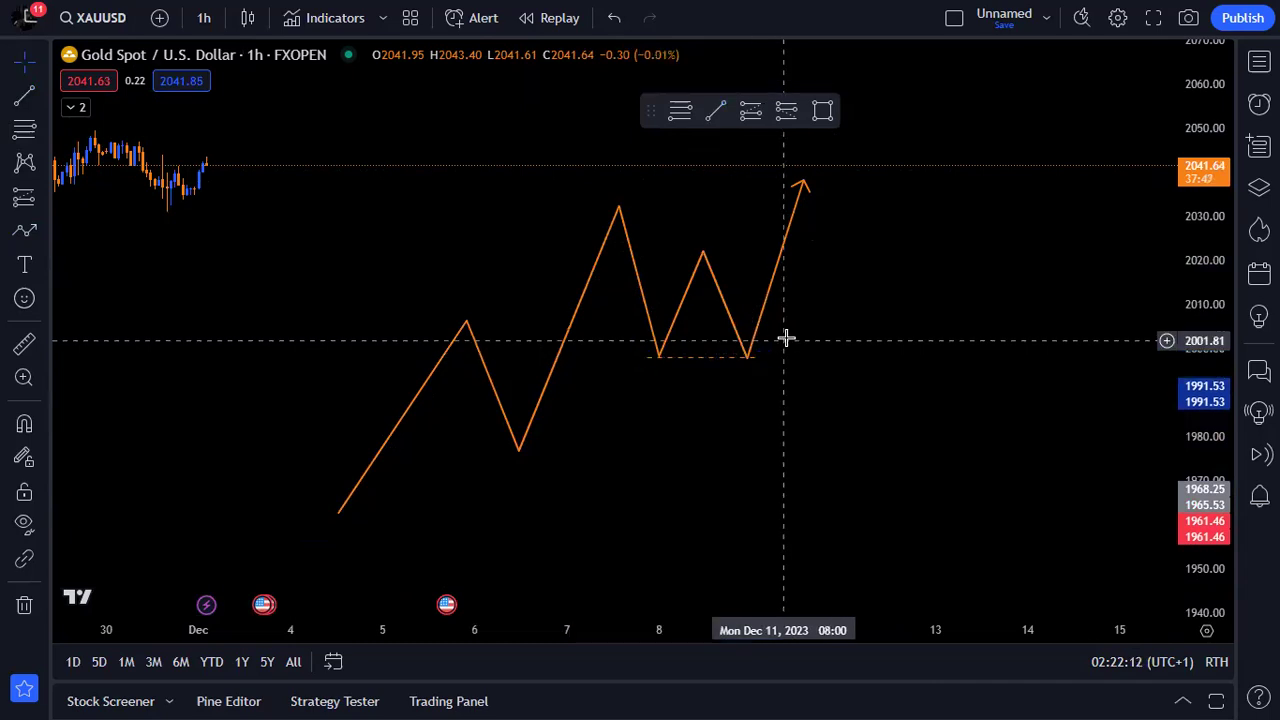
- Draw a falling trend line from the path's final high at 2037.96 down to 1979.27
left_click(24, 108)
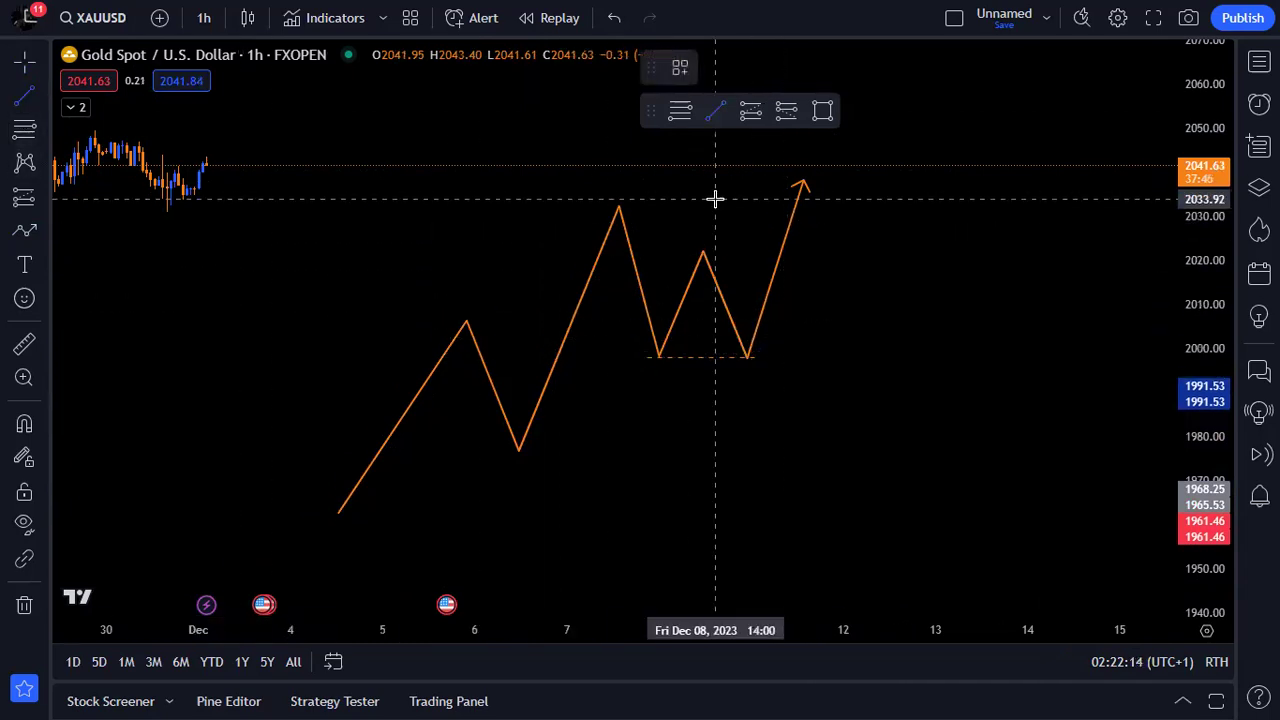
left_click(802, 184)
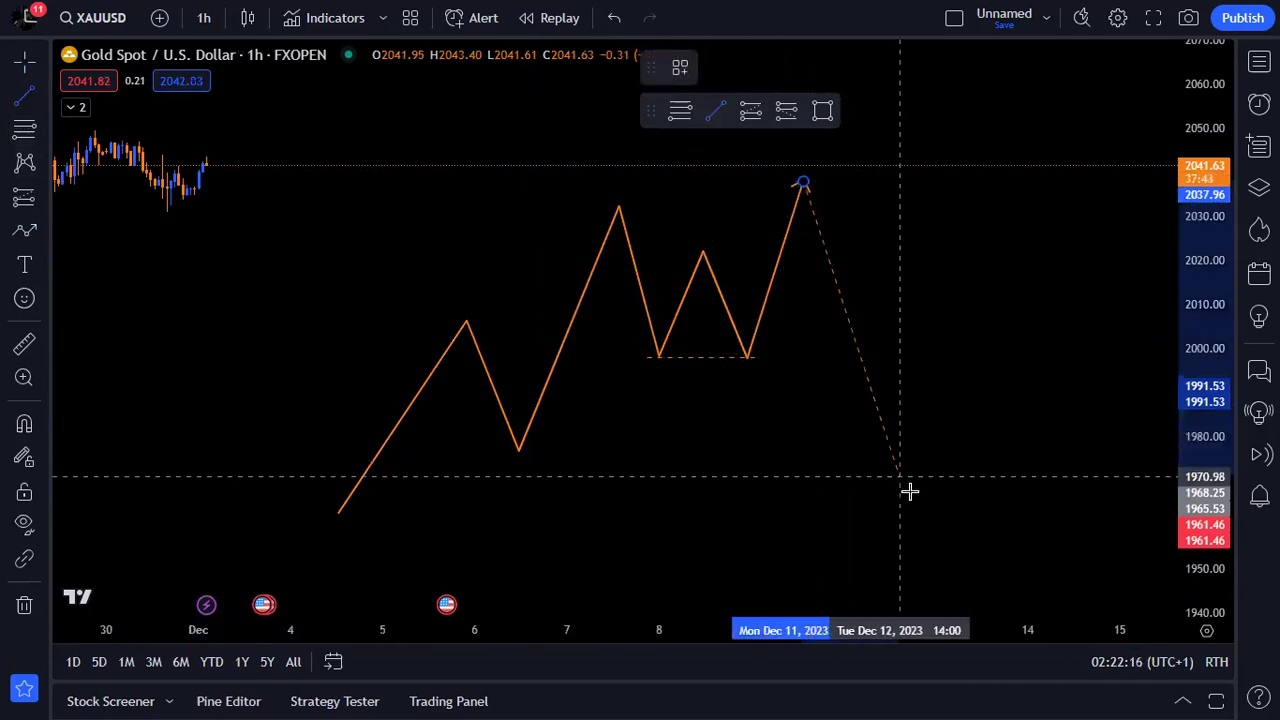
left_click(909, 439)
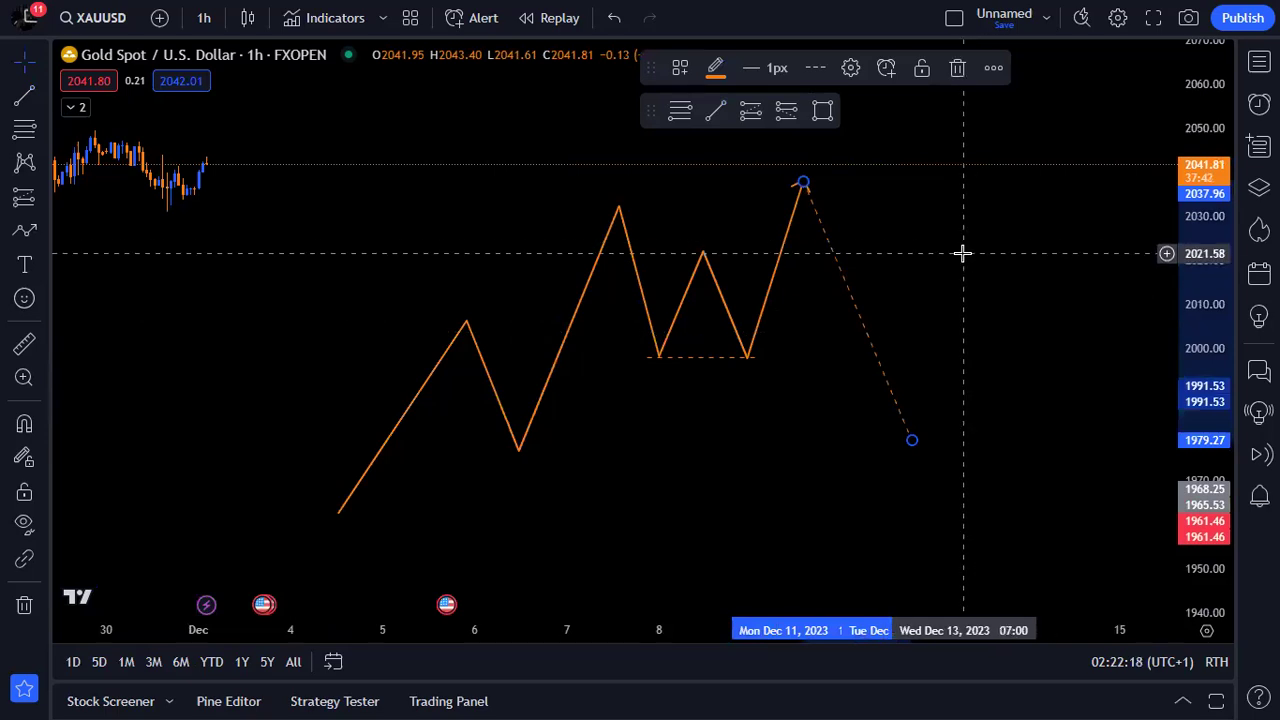
left_click(966, 251)
- Draw a rectangle from 1989.90 down to about 1977 at the path's first pullback low, extending past the falling trend line
left_click(41, 231)
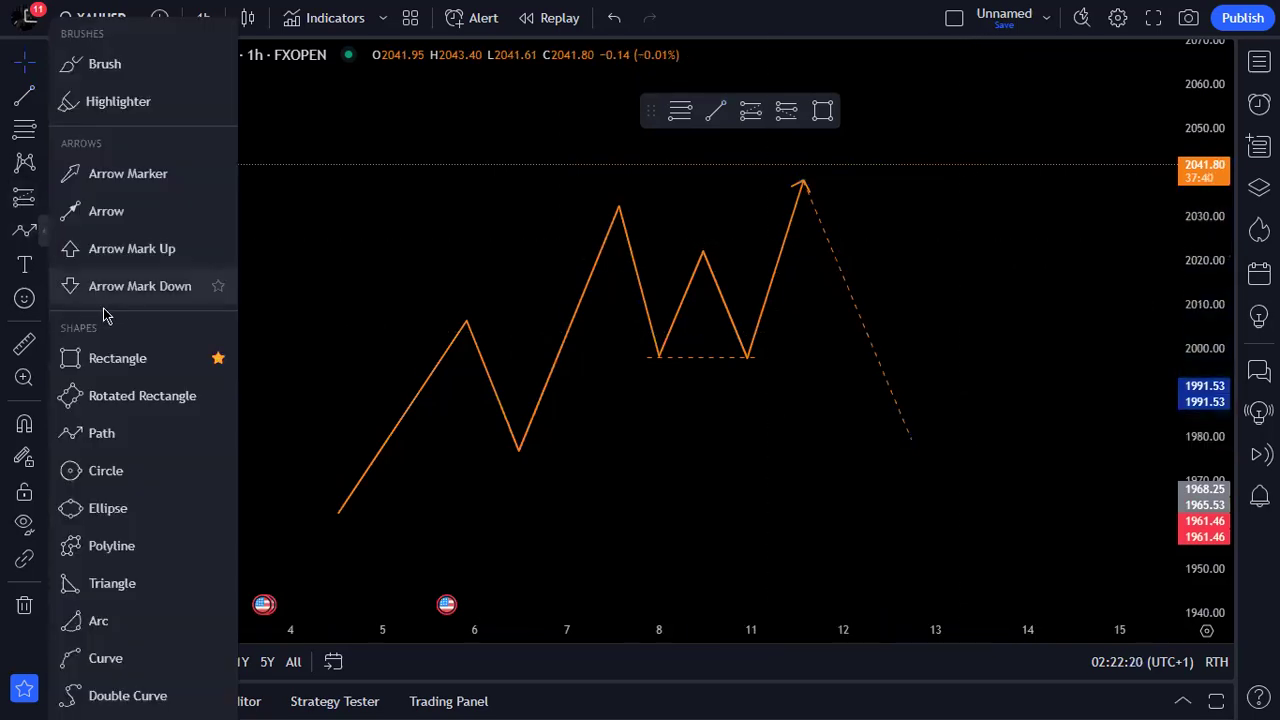
left_click(72, 356)
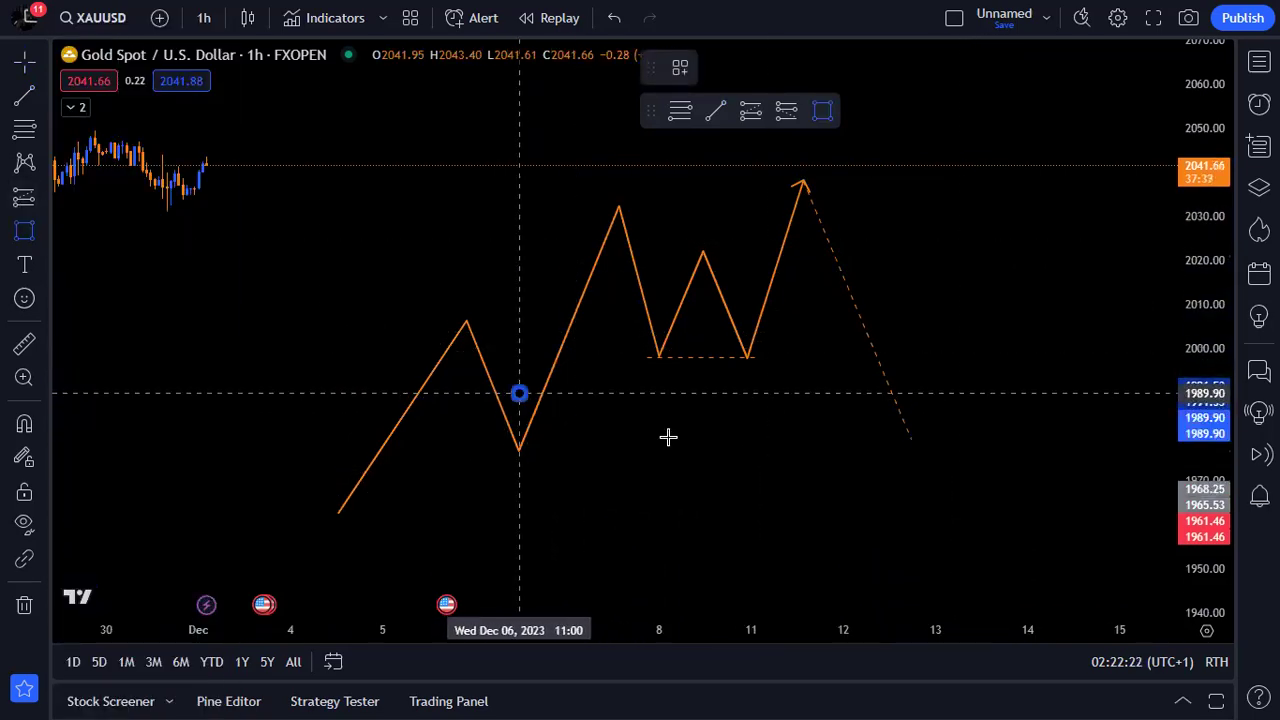
left_click(1026, 449)
- Place one arrow marker below the equal-lows line at about 1996 and another from the path's first peak to its second rising leg
scroll(1015, 357, "down", 2)
scroll(1011, 362, "up", 3)
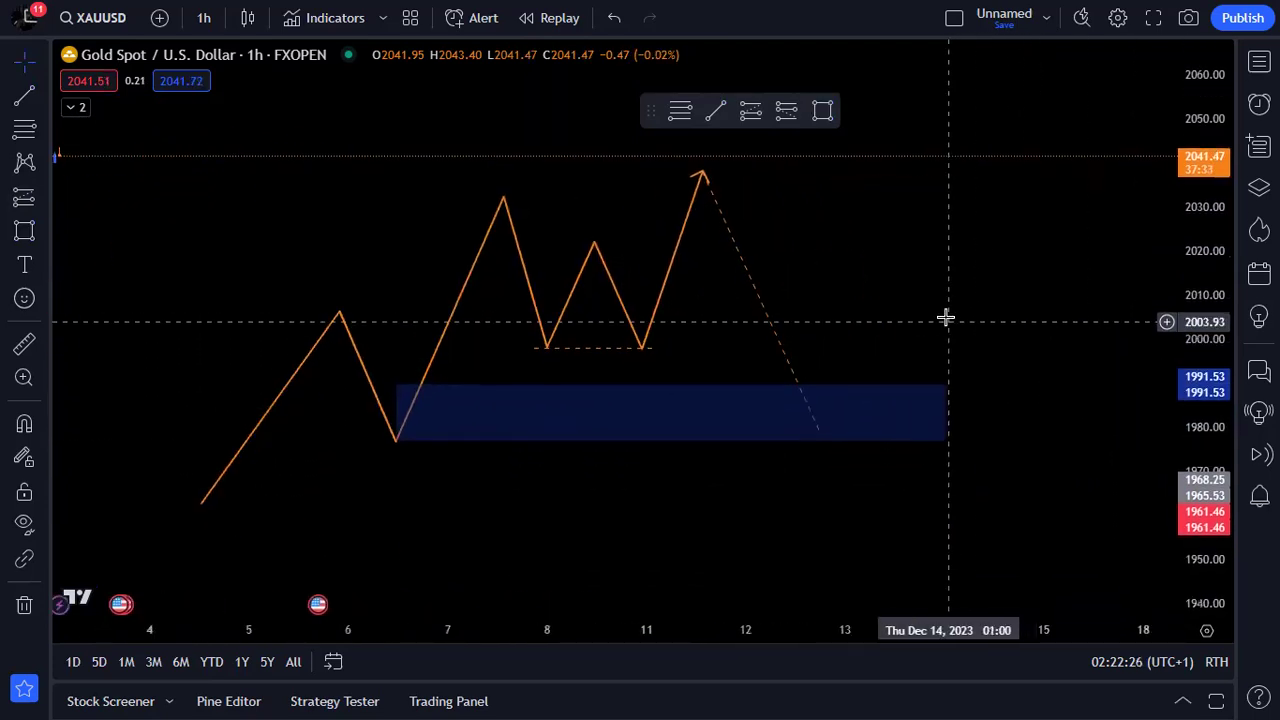
left_click(41, 232)
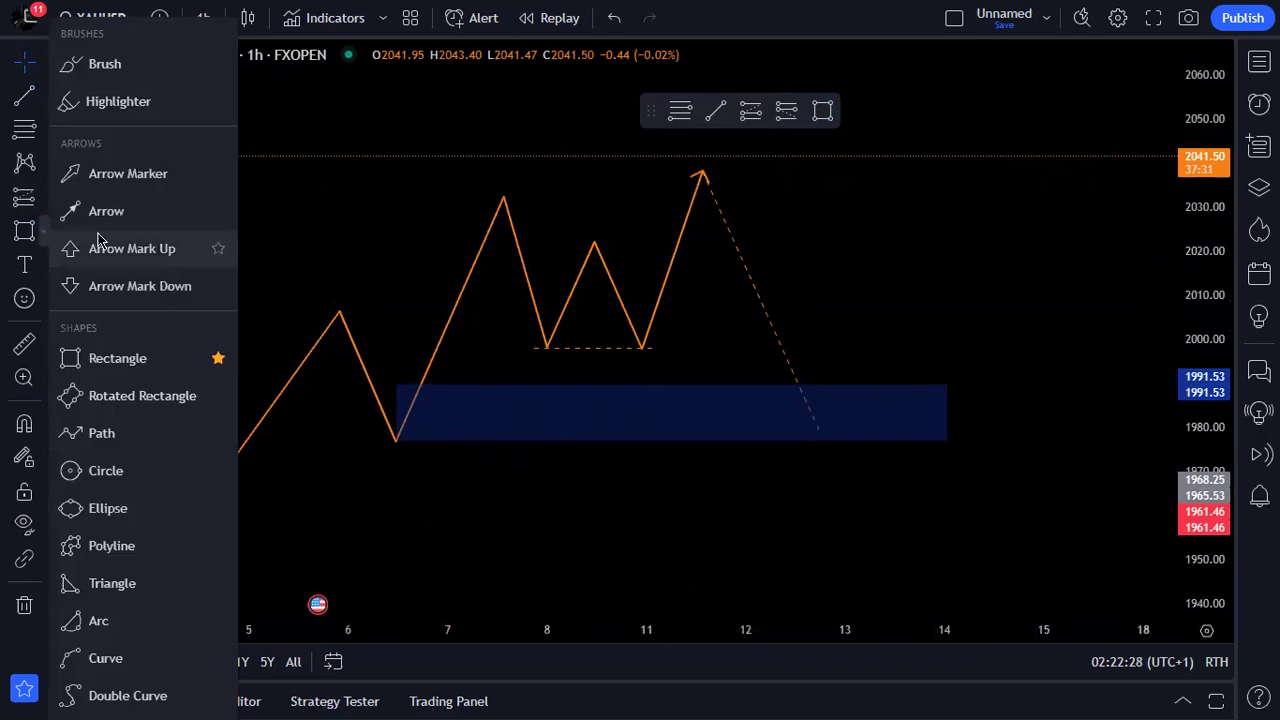
left_click(112, 174)
left_click_drag(564, 353, 626, 357)
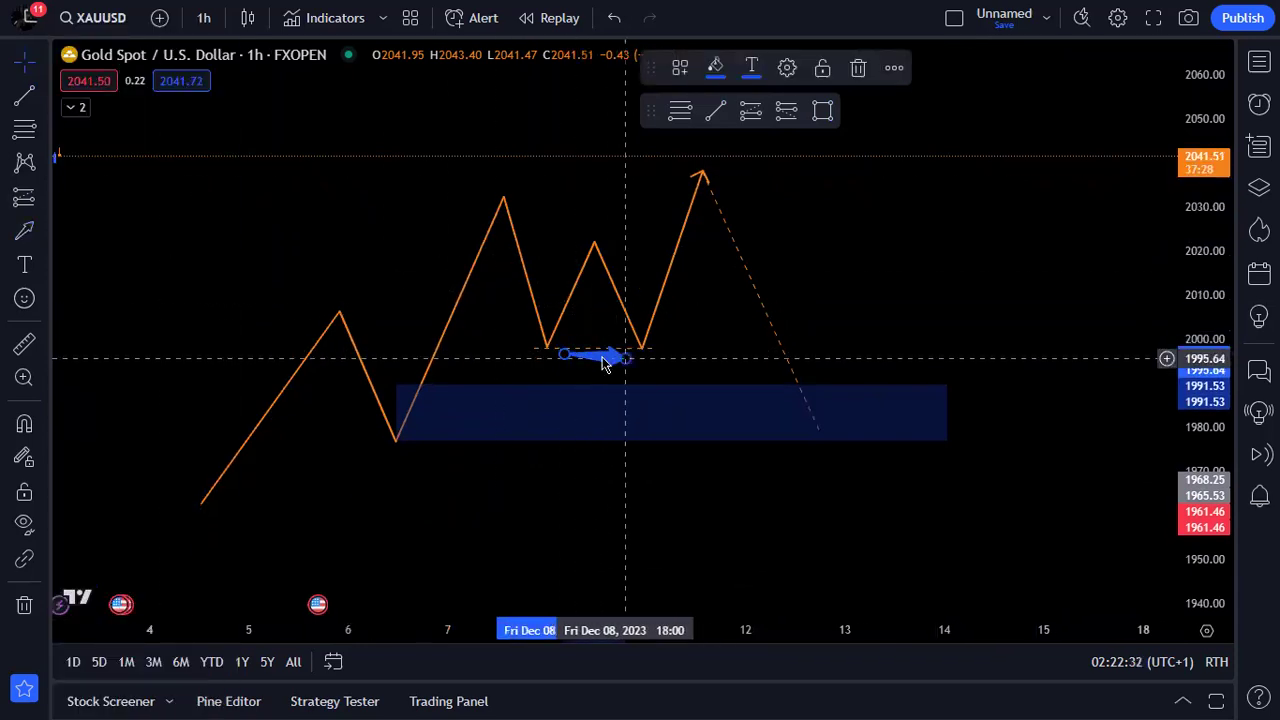
left_click(25, 231)
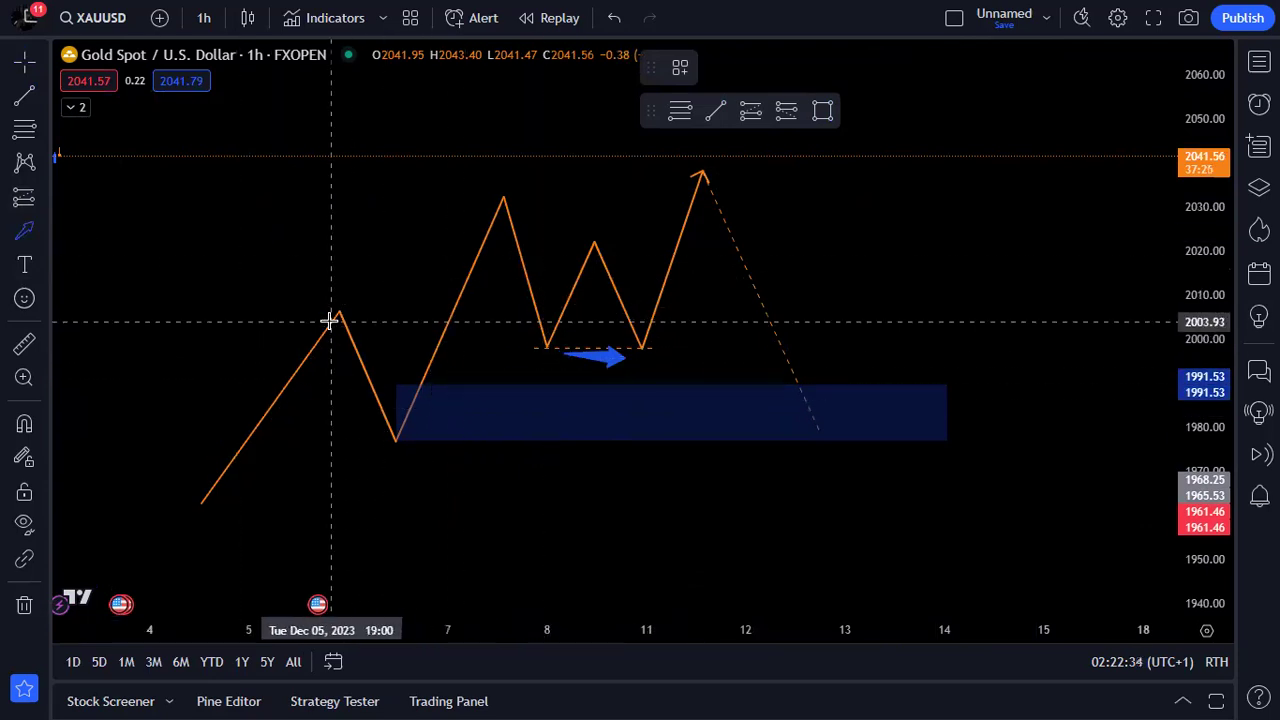
left_click_drag(332, 314, 442, 310)
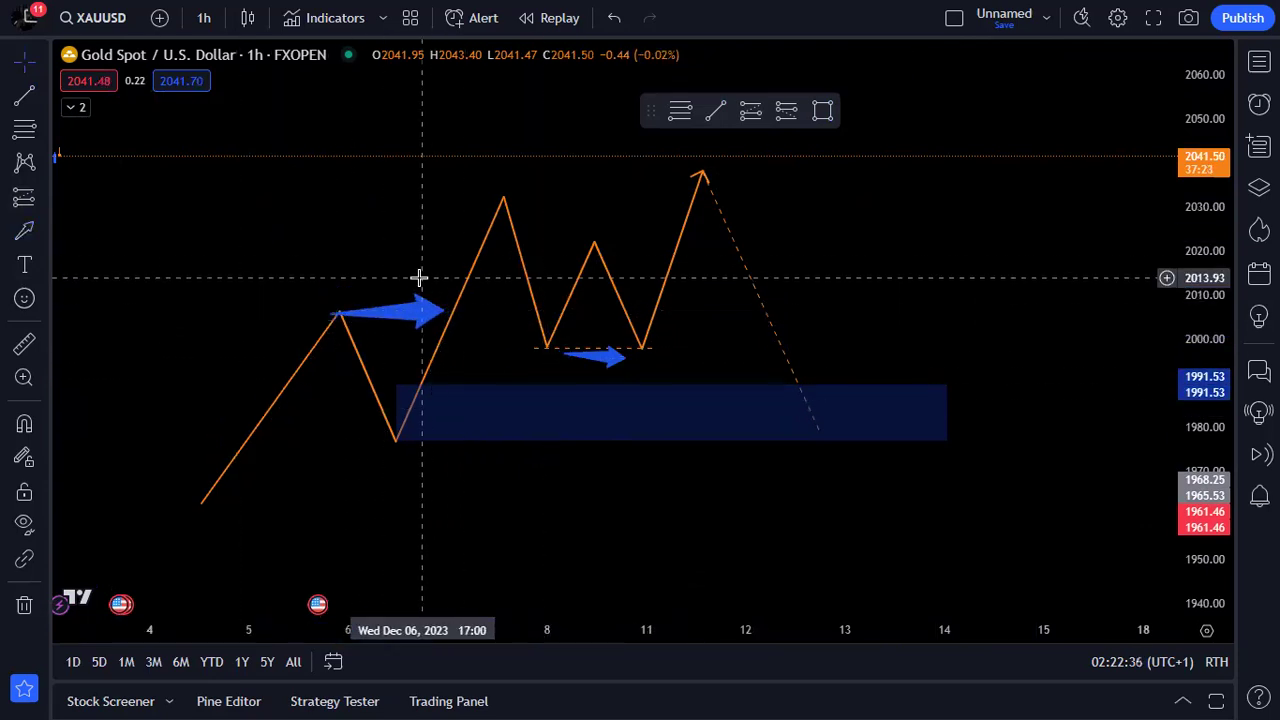
- Draw a Fibonacci retracement from the path's first pullback low at 1975.87 to its final high at 2036.89
right_click(420, 277)
left_click(222, 226)
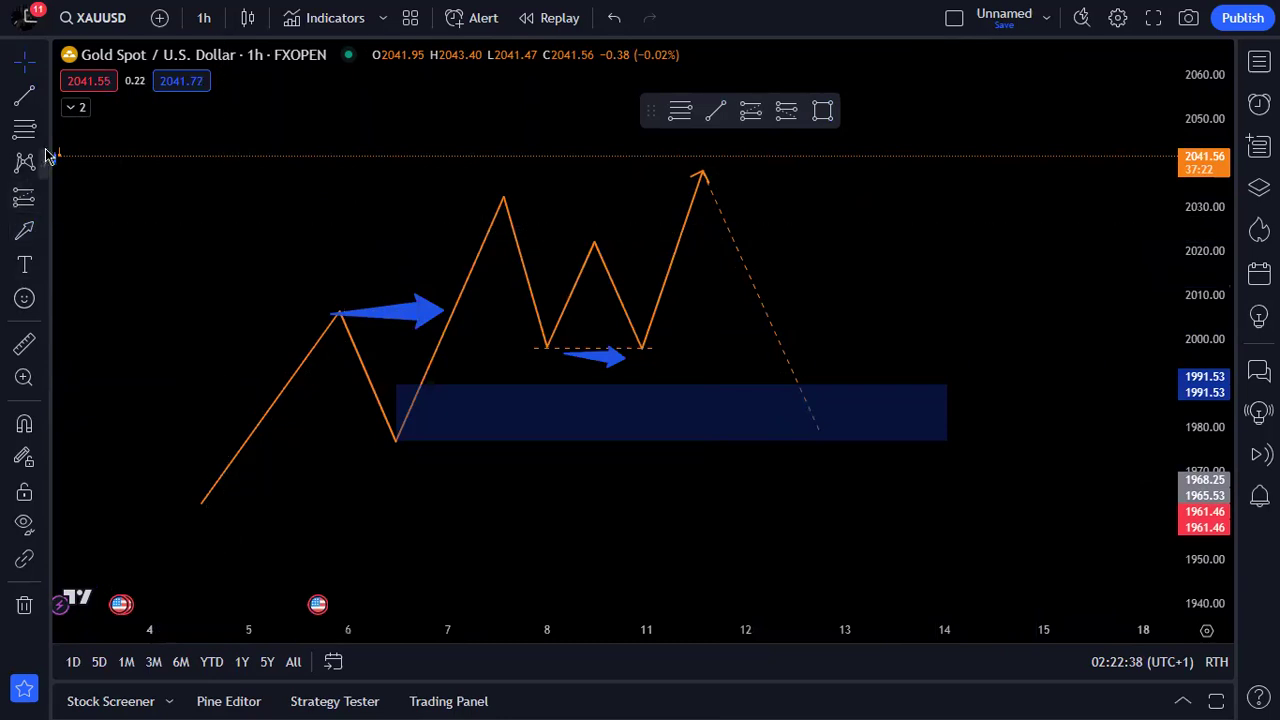
left_click(392, 445)
left_click(908, 177)
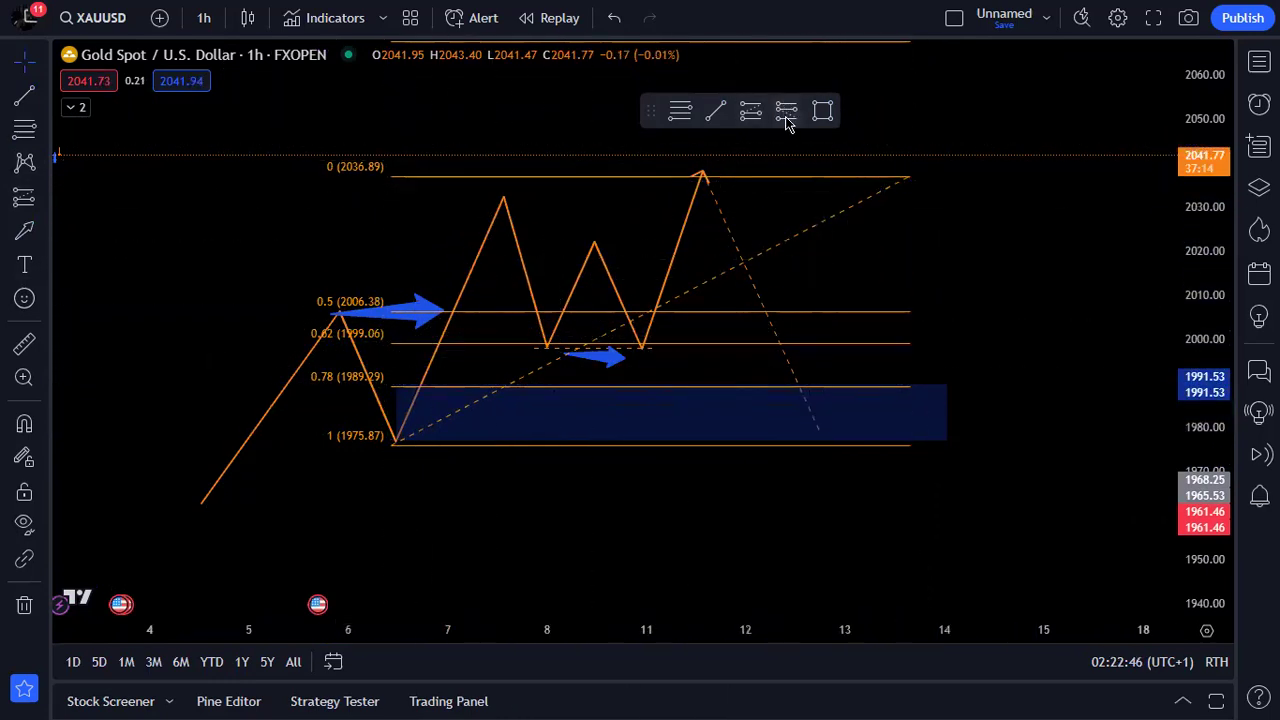
- Delete the Fibonacci retracement and both arrow markers from the path illustration
left_click(824, 228)
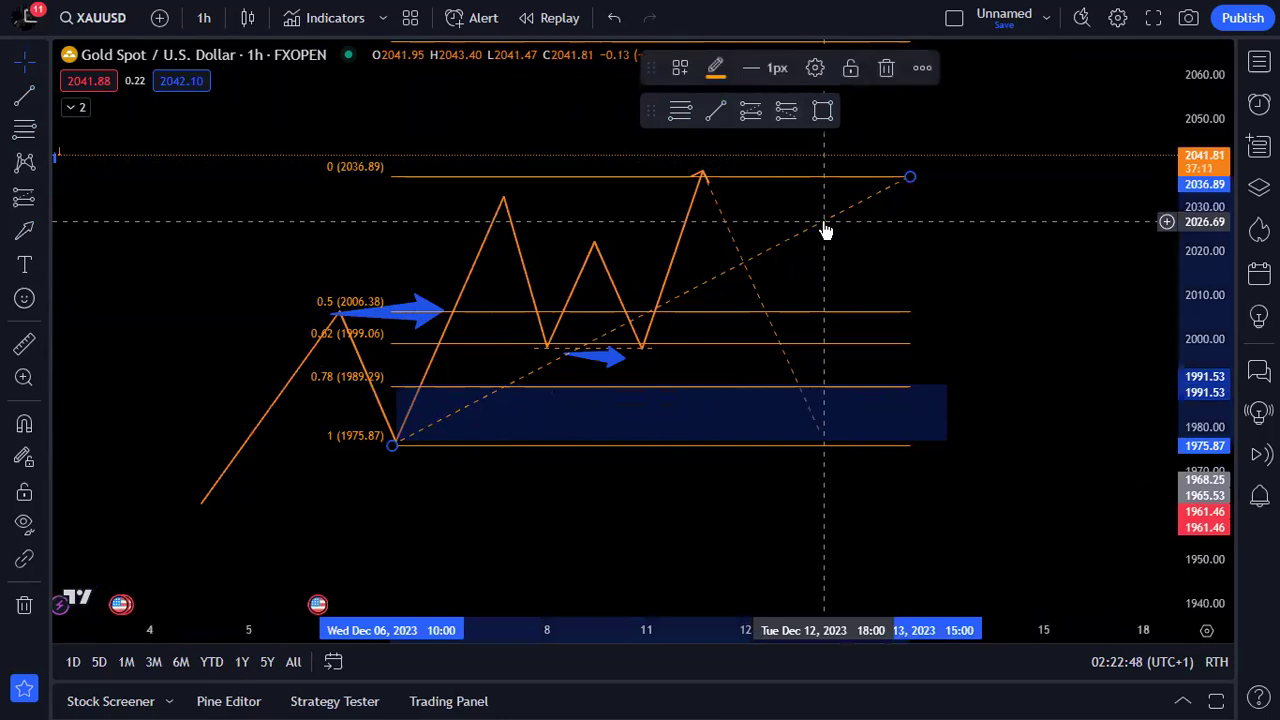
key("Delete")
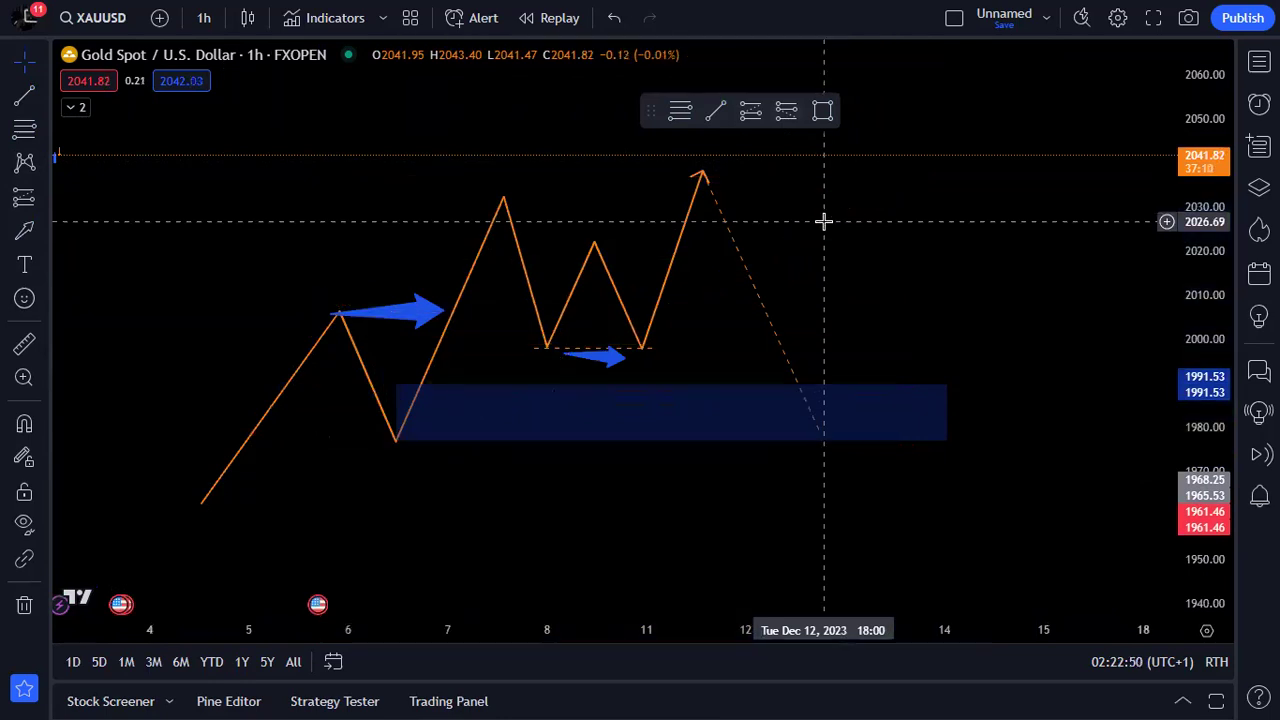
left_click(606, 358)
key("Delete")
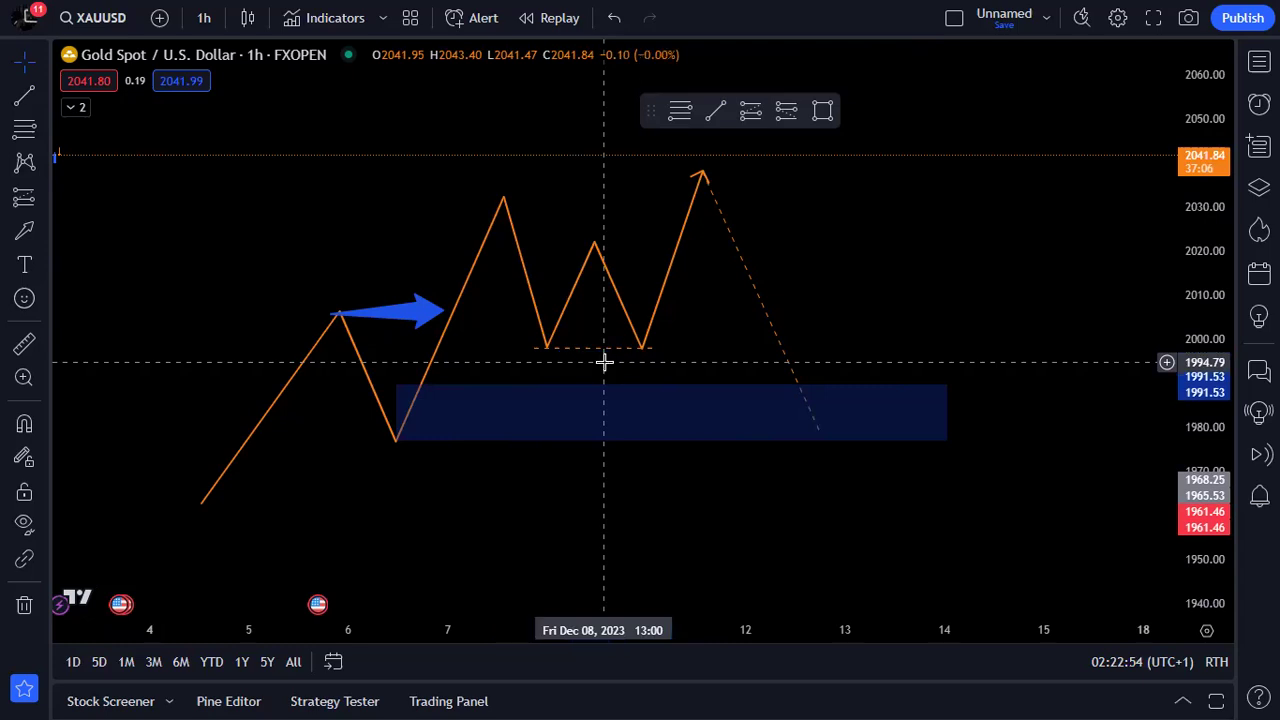
left_click(428, 307)
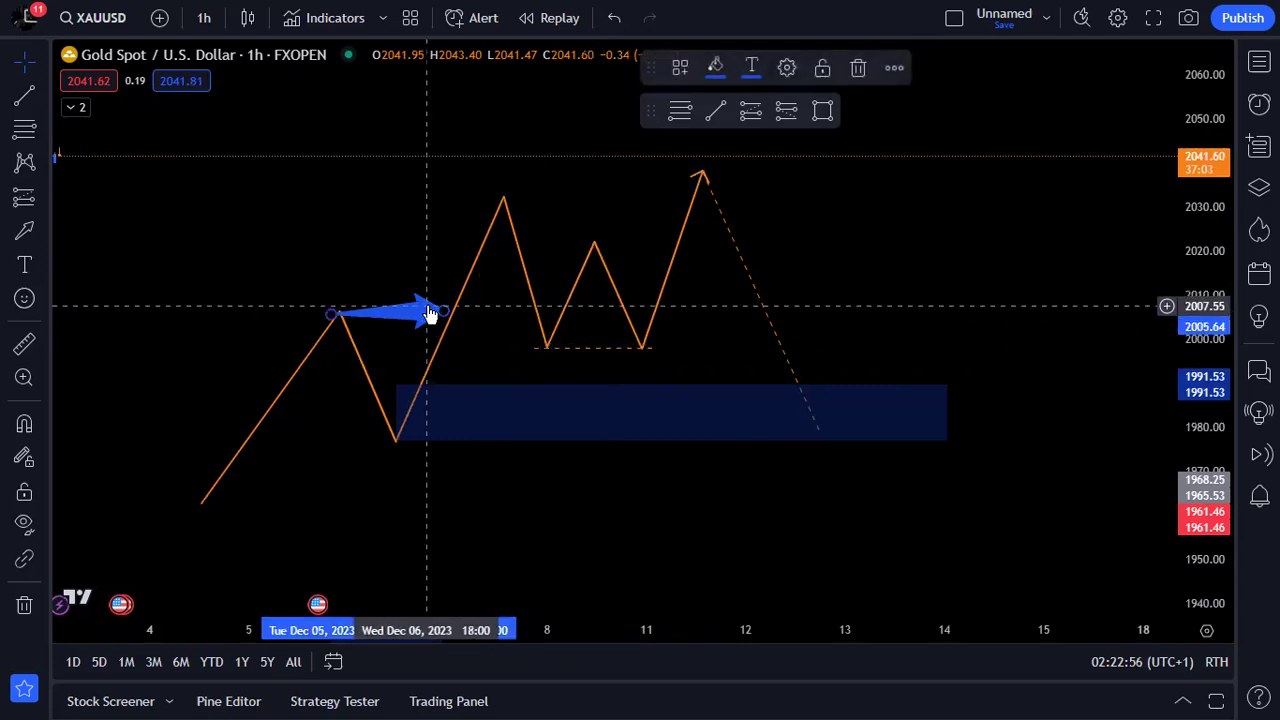
key("Delete")
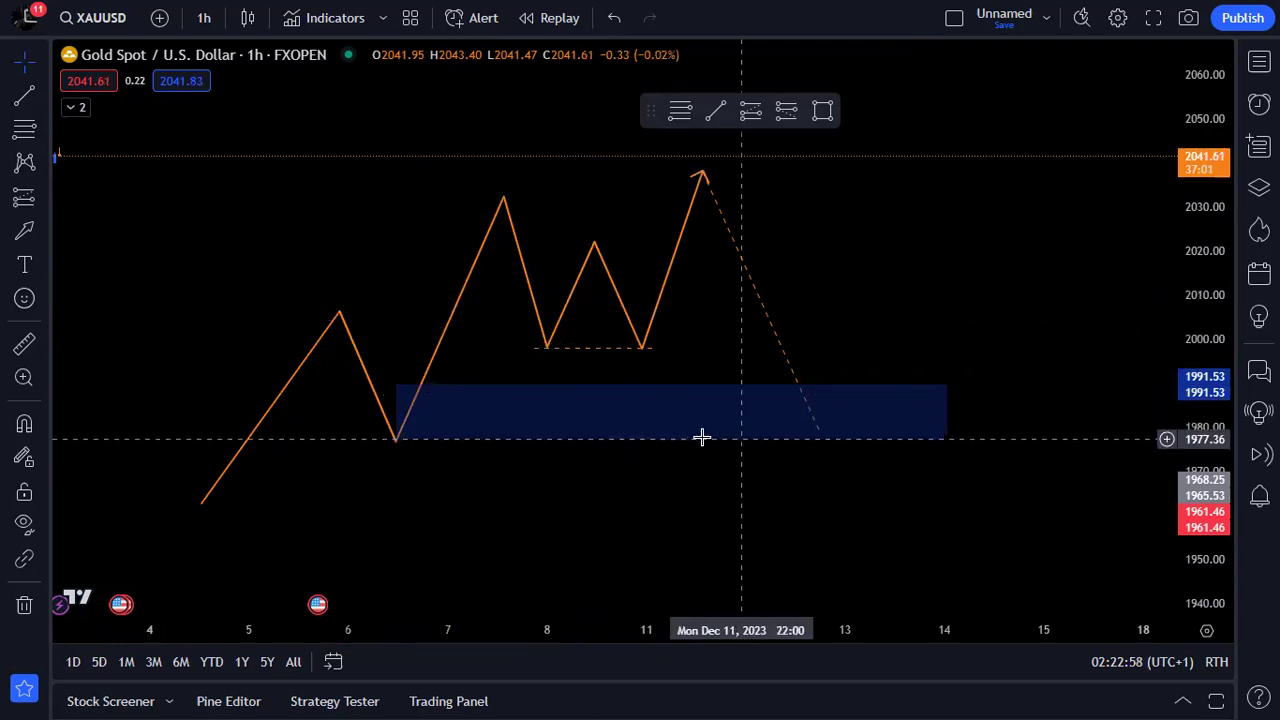
- Examine the path illustration with its zone, and look back over the earlier candles and marked zones
scroll(958, 370, "down", 3)
scroll(997, 294, "up", 3)
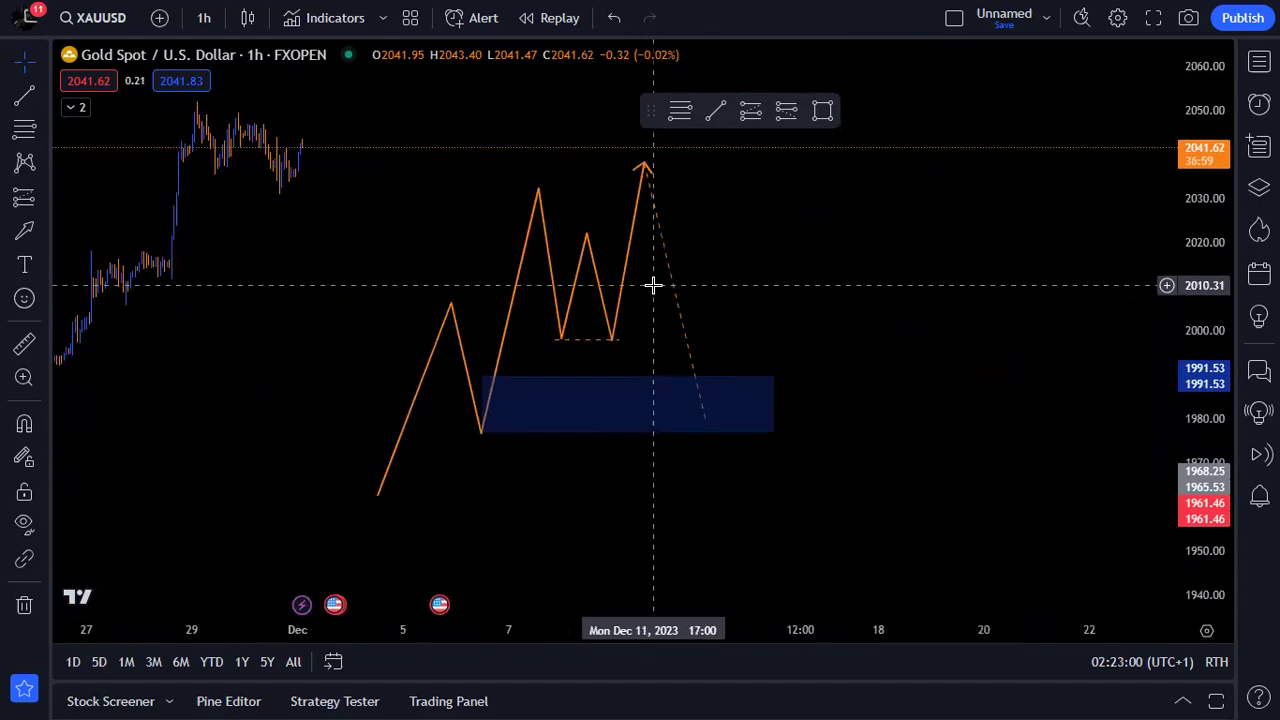
scroll(745, 300, "up", 3)
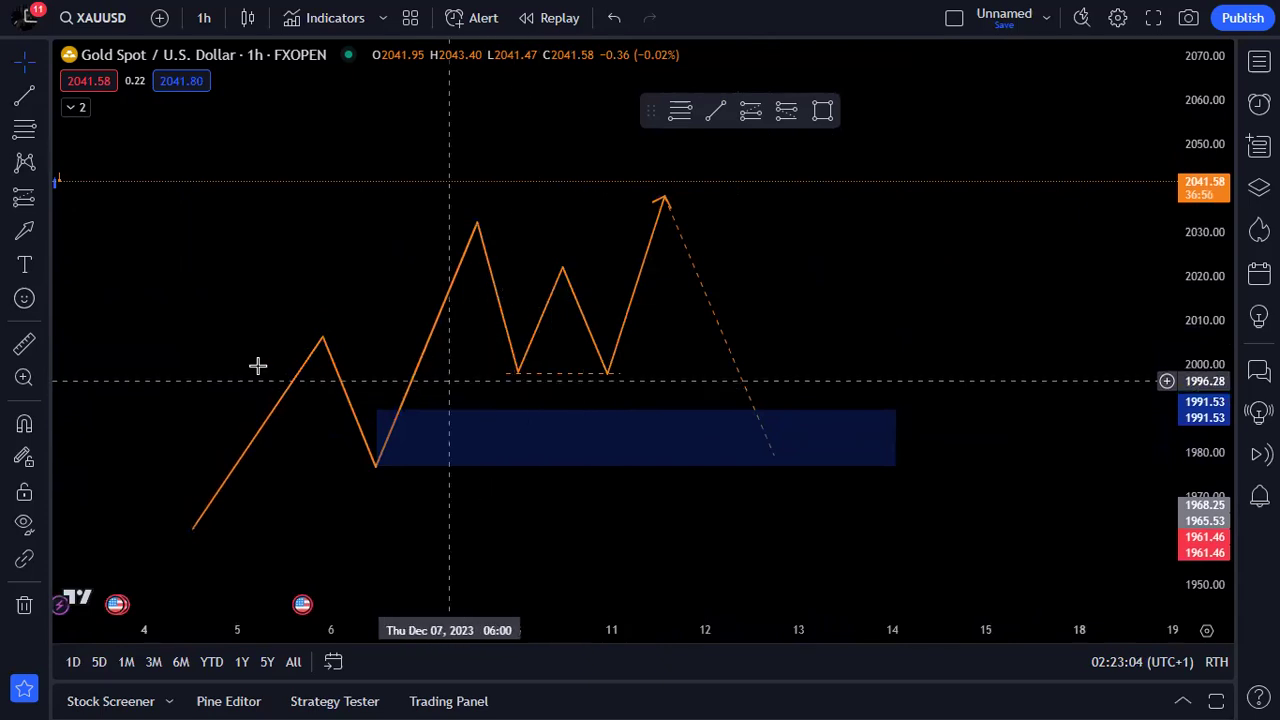
left_click_drag(243, 294, 891, 323)
scroll(508, 270, "right", 5)
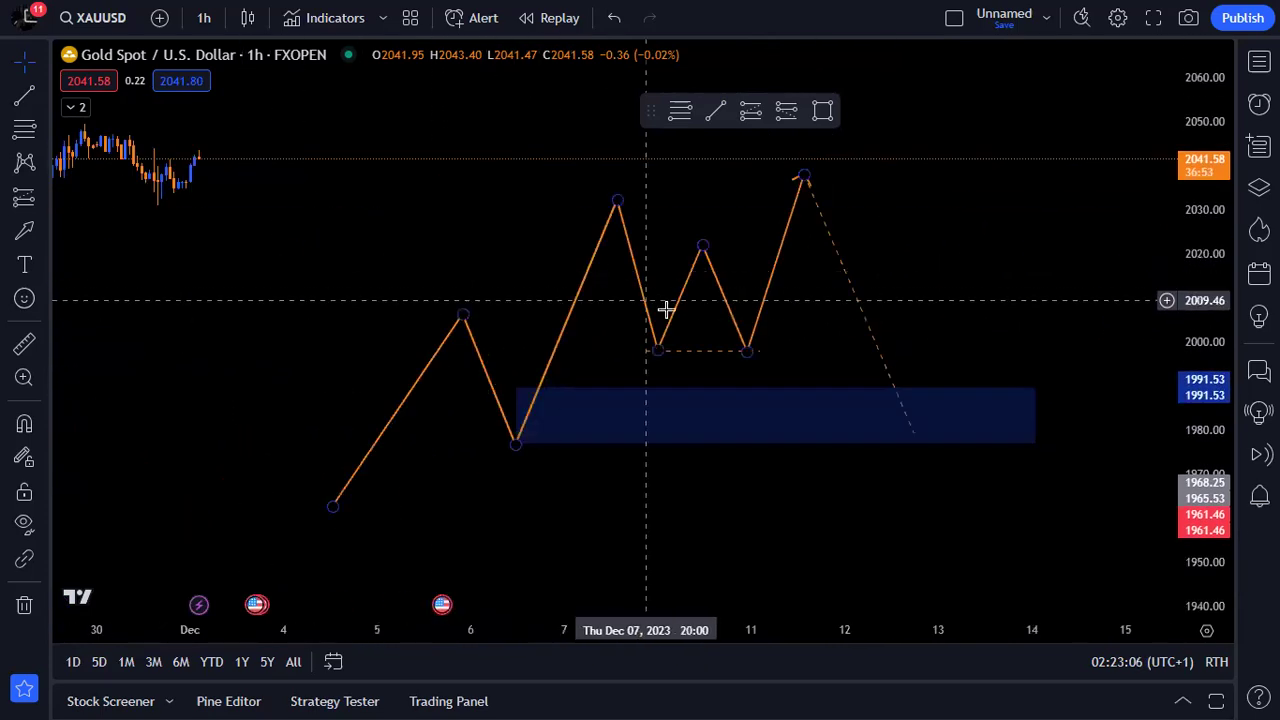
scroll(351, 274, "left", 6)
scroll(520, 294, "left", 10)
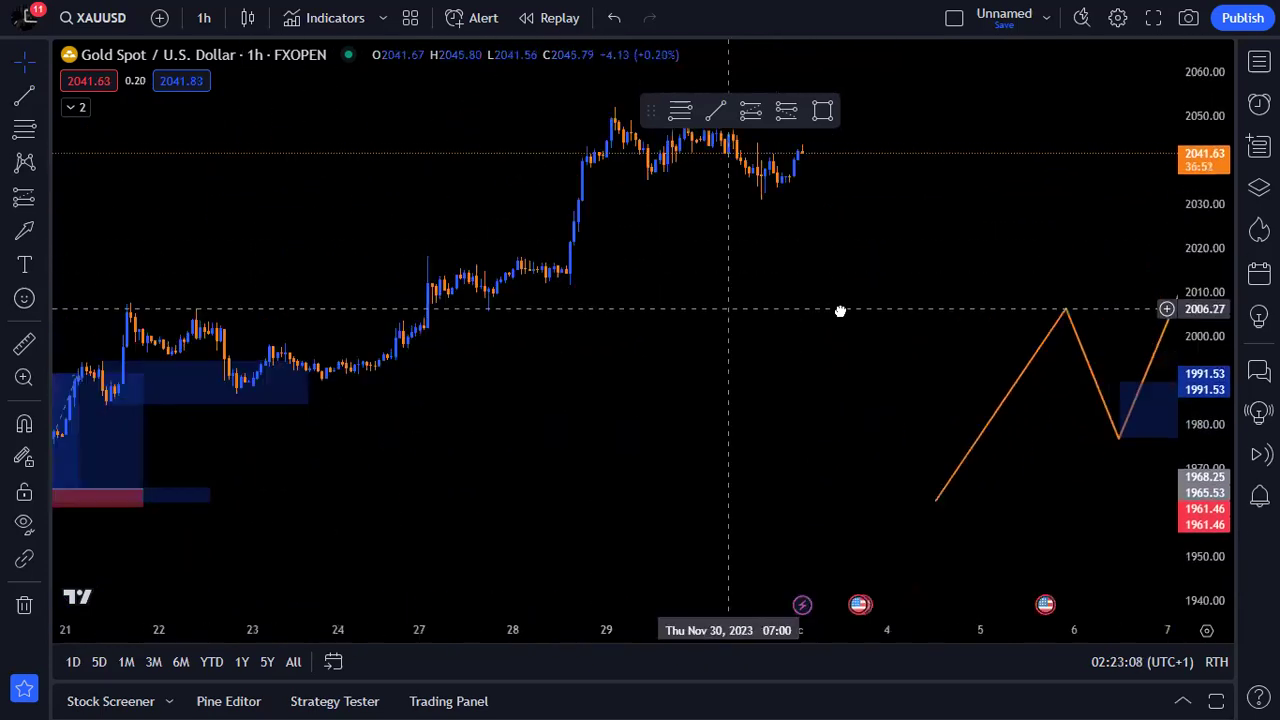
scroll(1041, 204, "left", 3)
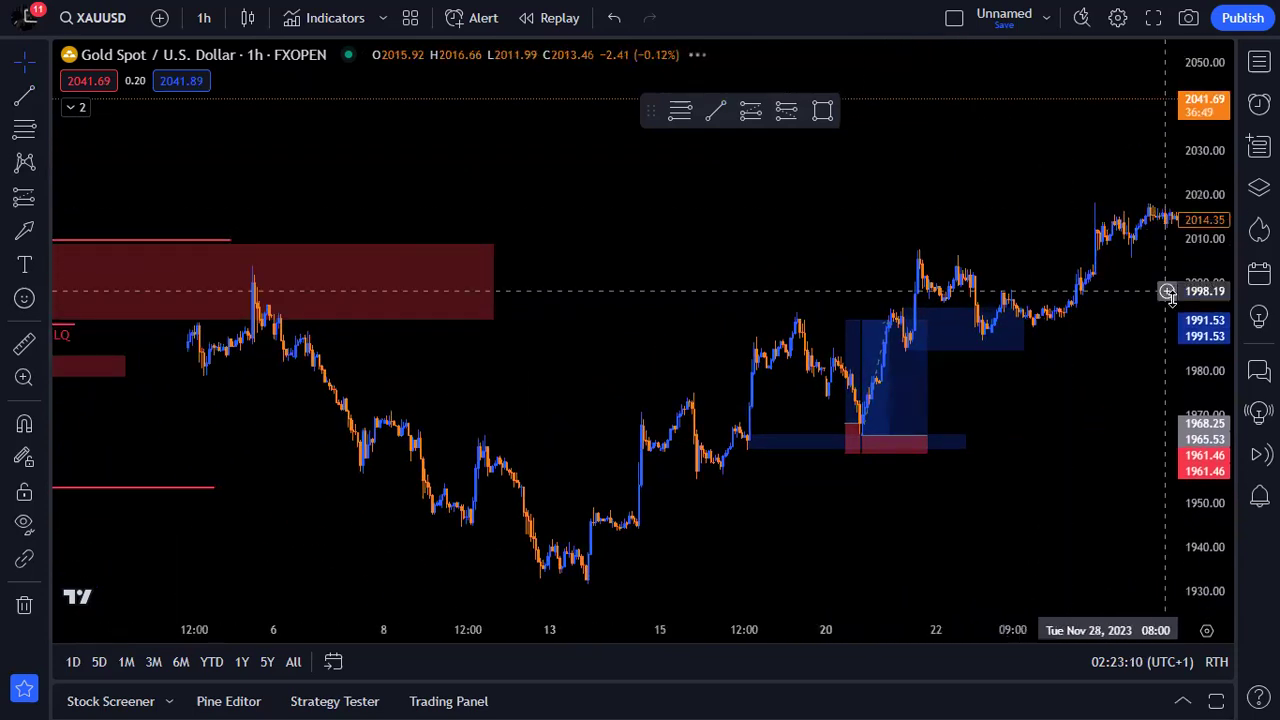
- Draw a dashed trend line at 1975.17 from the Nov 15 14:00 high to the rising candle on Nov 16 at 14:00
left_click_drag(1219, 448, 1219, 200)
left_click_drag(1120, 410, 1060, 189)
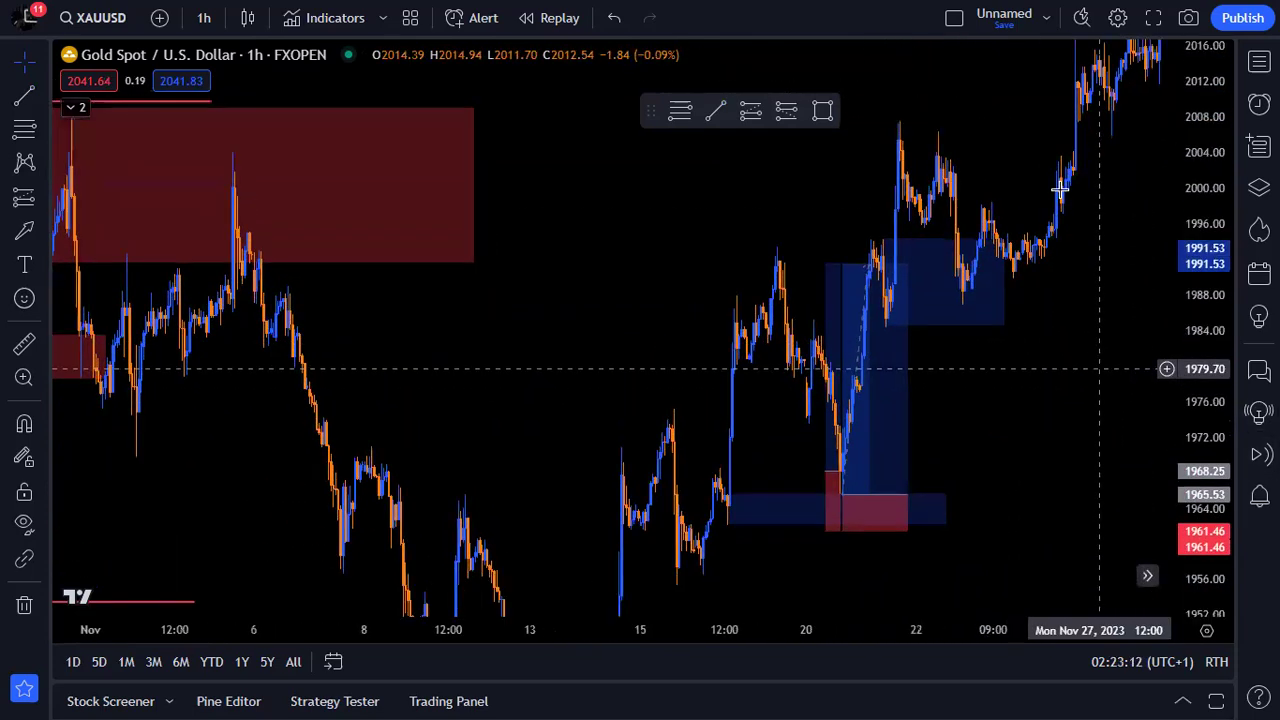
scroll(883, 343, "up", 4)
left_click_drag(683, 435, 990, 443)
scroll(826, 443, "up", 5)
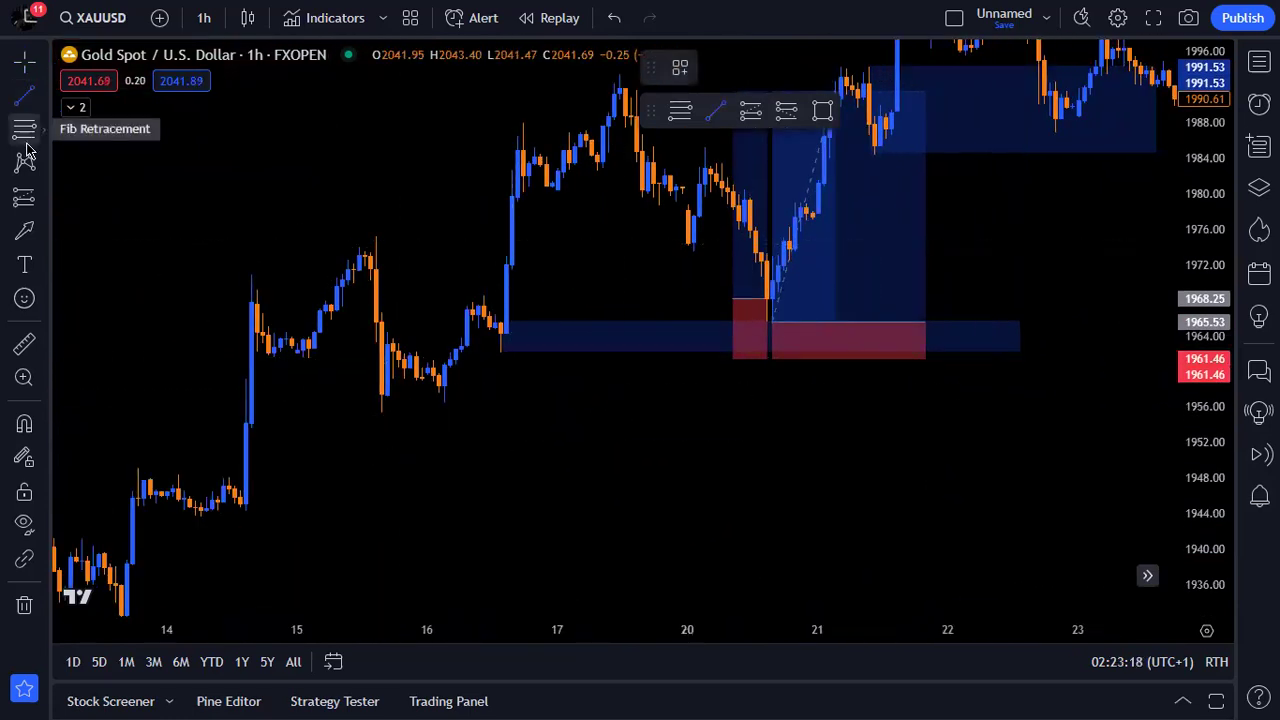
left_click(374, 235)
left_click(505, 236)
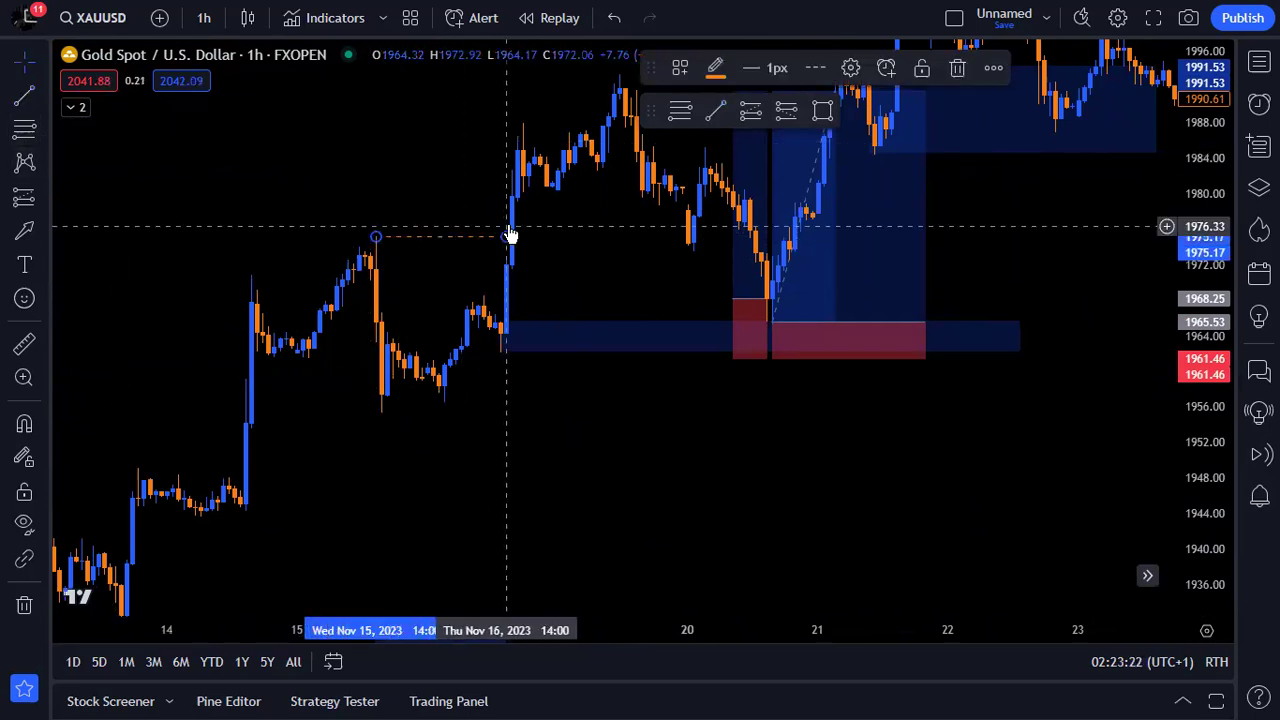
- Draw a dashed line from the Nov 20 00:00 low to the candle that breaks it, aligning the line with the low
left_click(27, 96)
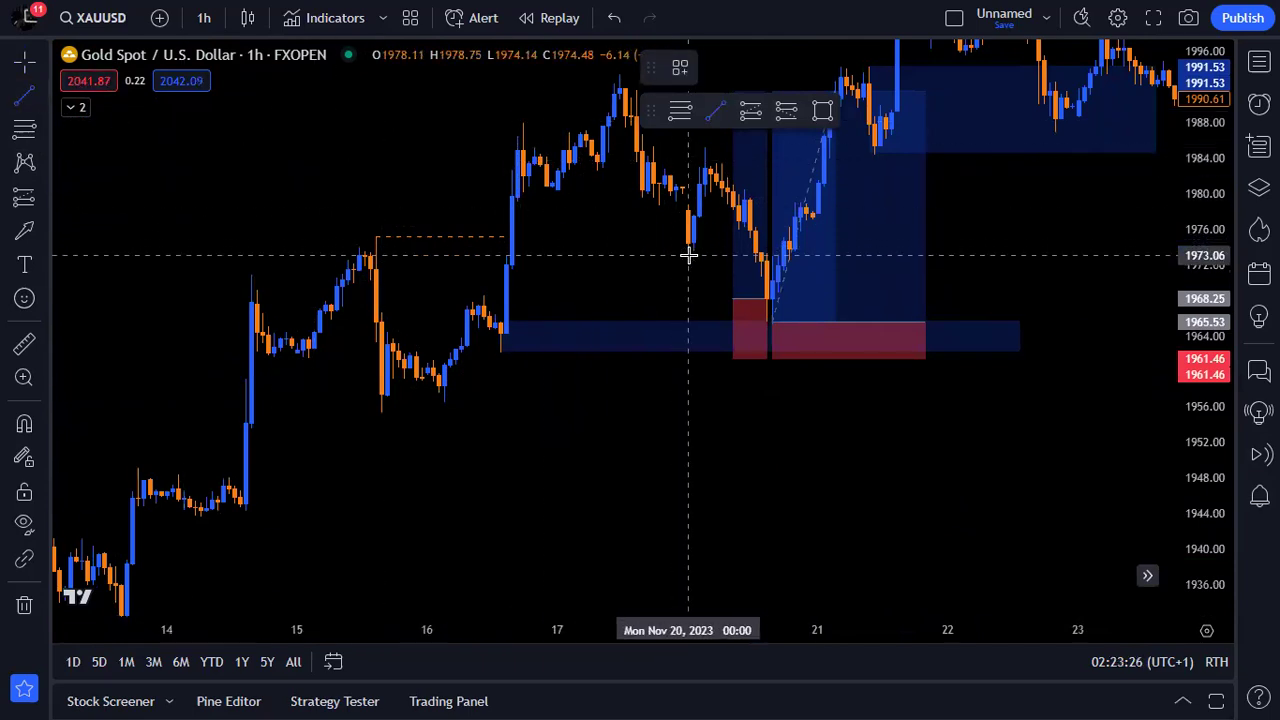
left_click(766, 254)
left_click_drag(626, 282, 614, 293)
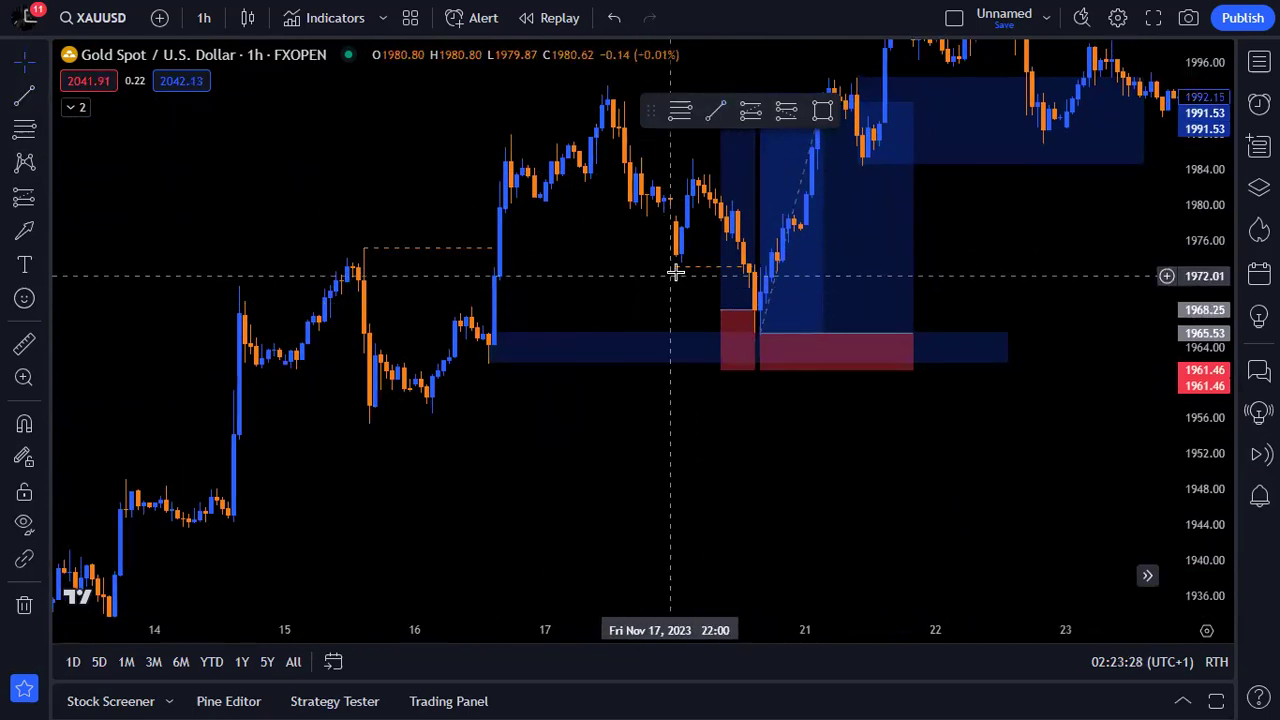
left_click_drag(697, 271, 697, 260)
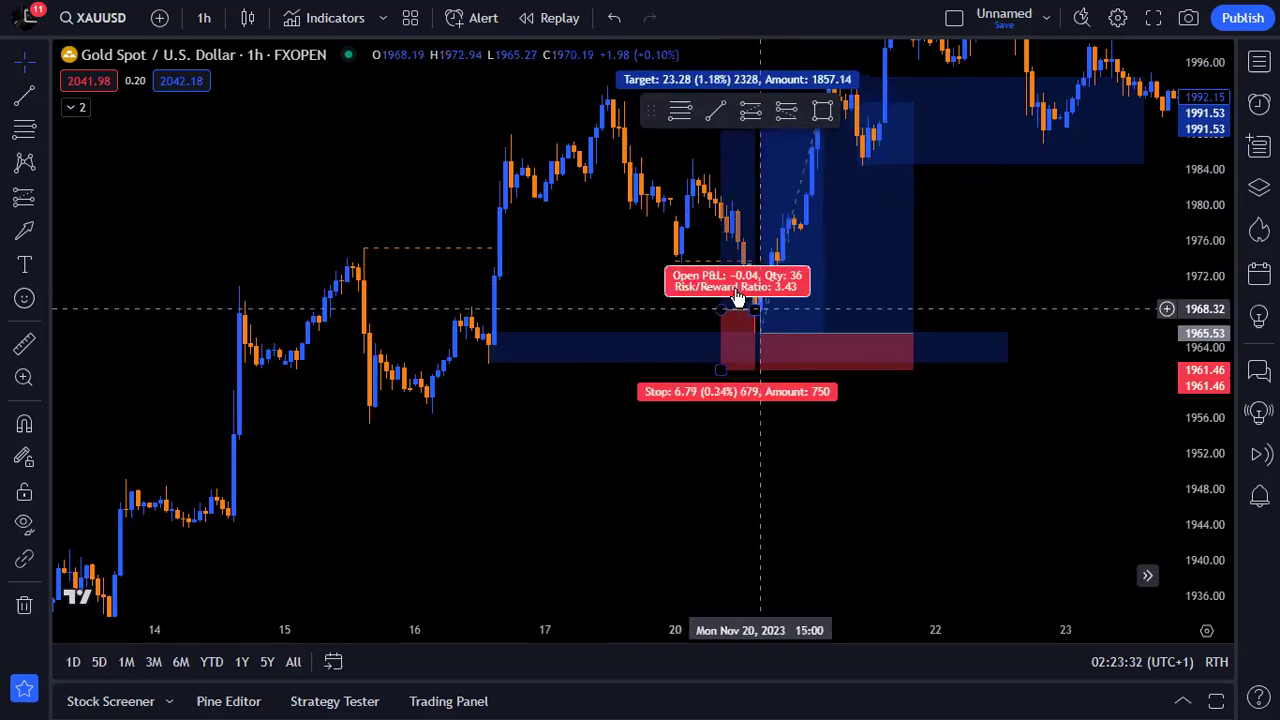
left_click(490, 348)
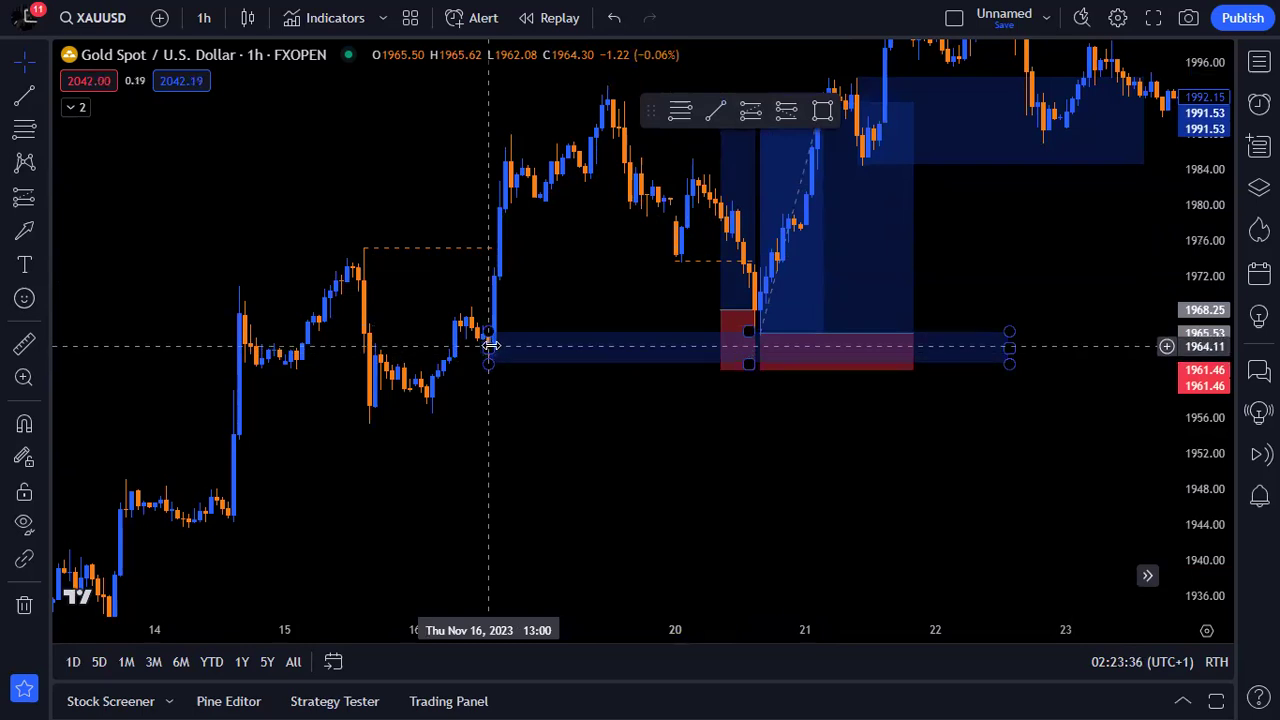
left_click(521, 328)
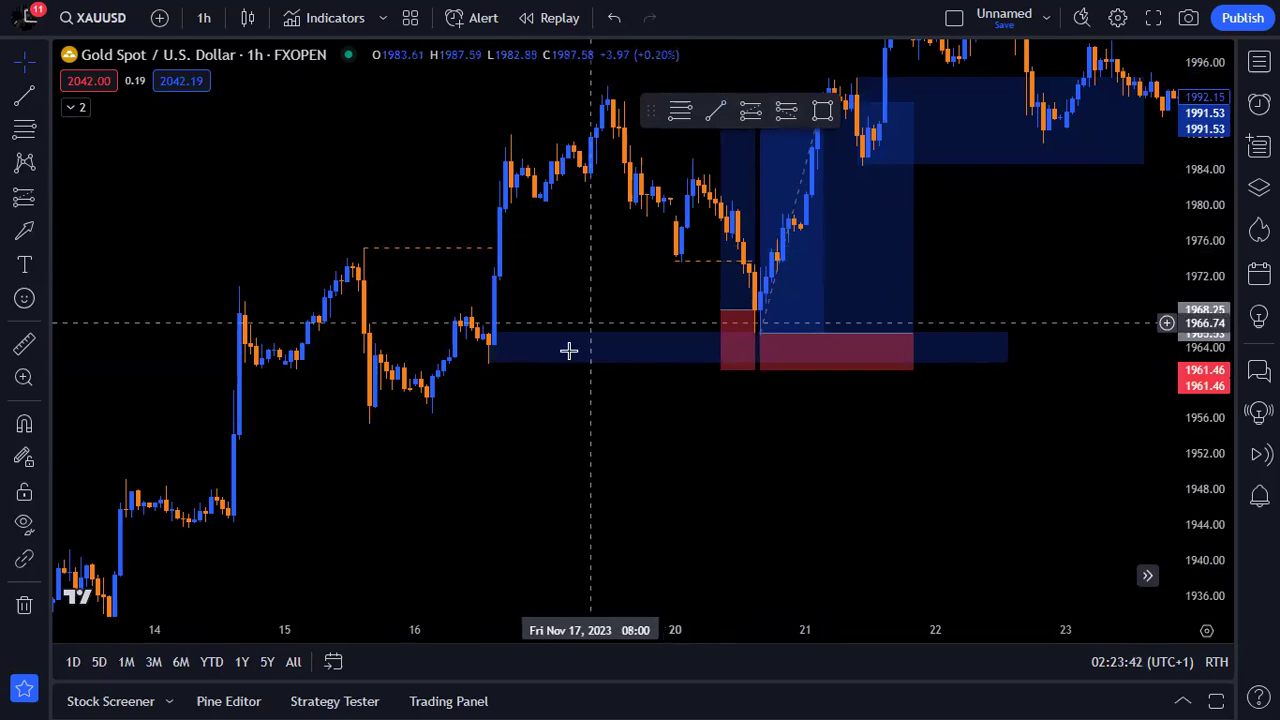
left_click(508, 348)
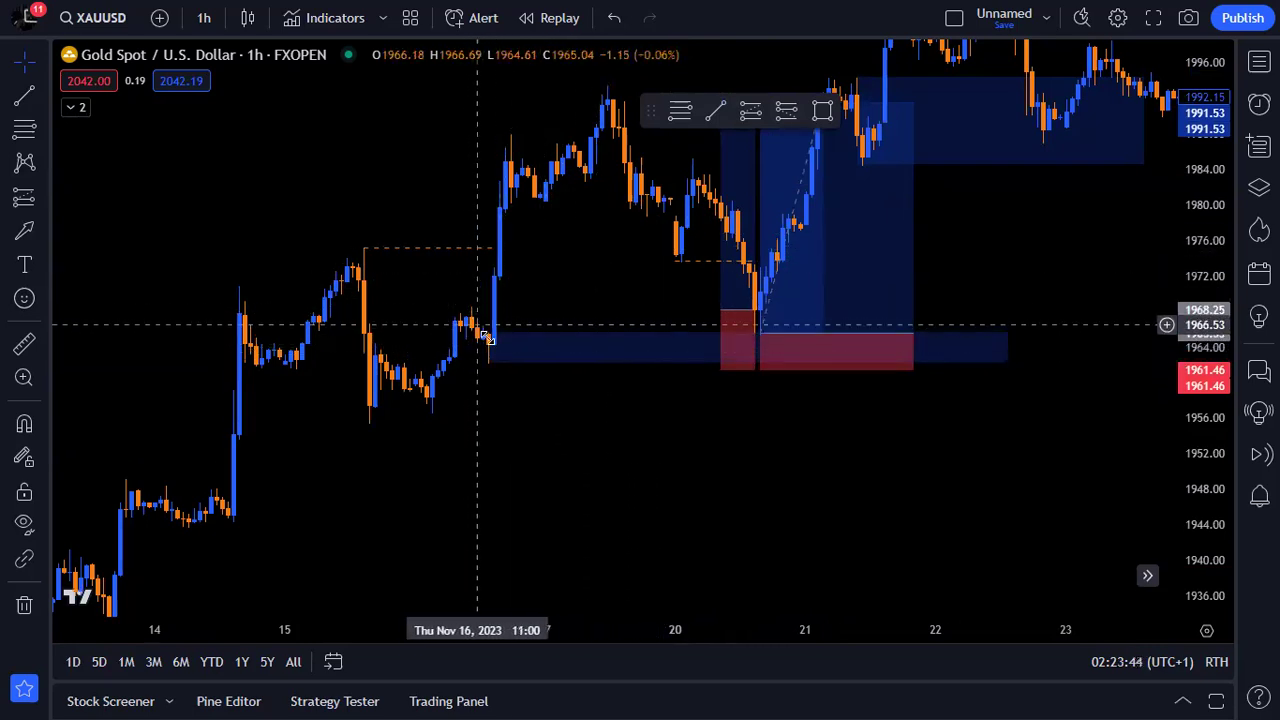
left_click(586, 322)
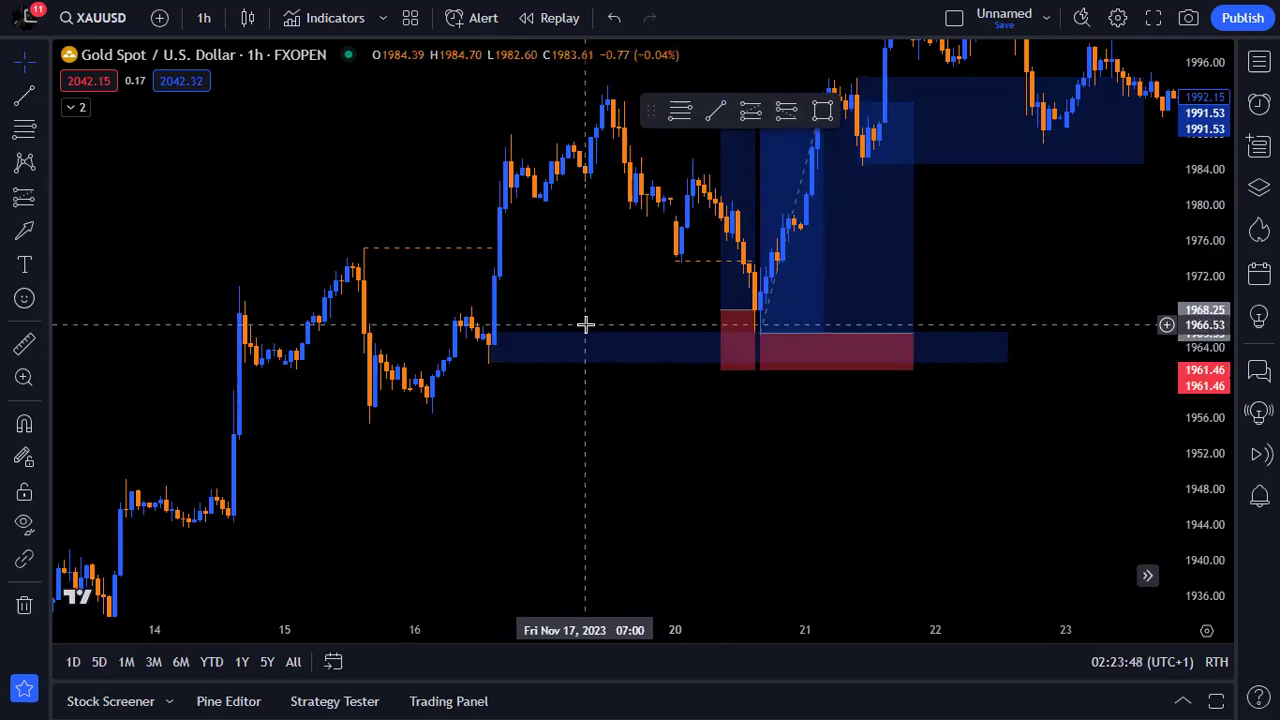
- Draw a horizontal dashed line at about 1956.6 from the Nov 7 swing low to the candle that breaks it on Nov 8
scroll(586, 324, "down", 4)
left_click_drag(574, 371, 767, 326)
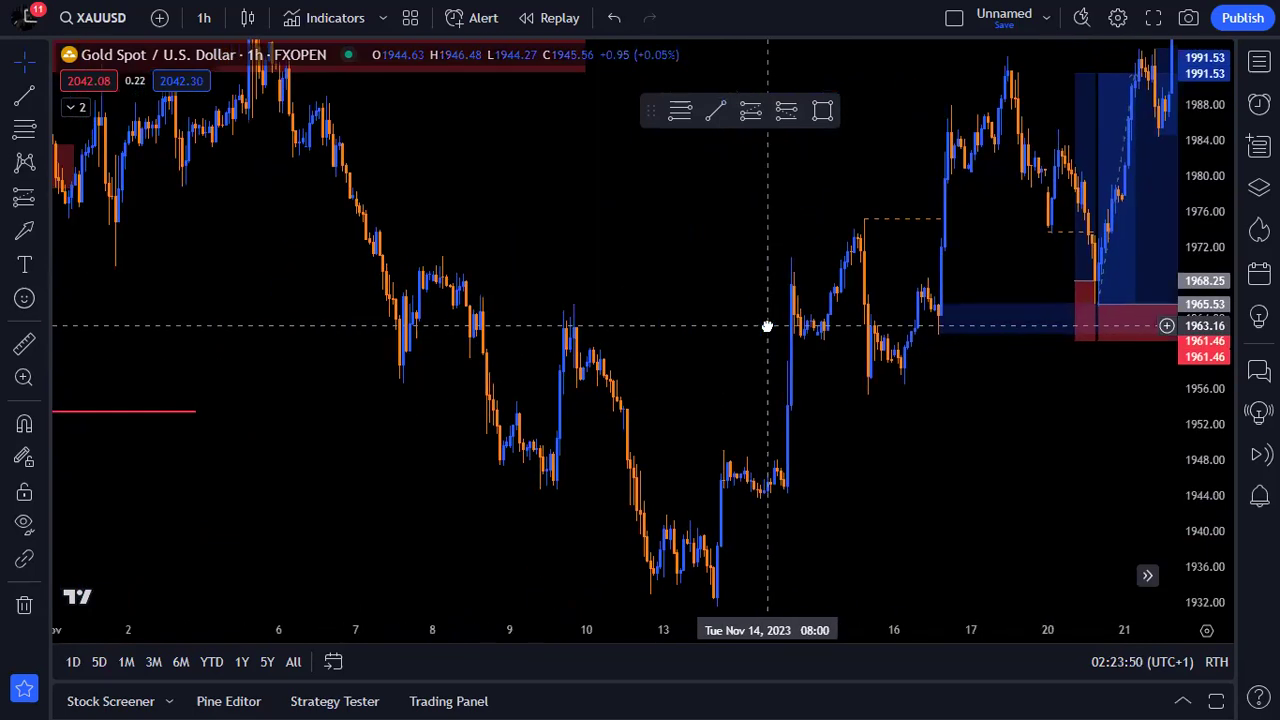
left_click_drag(623, 349, 888, 346)
scroll(640, 323, "up", 4)
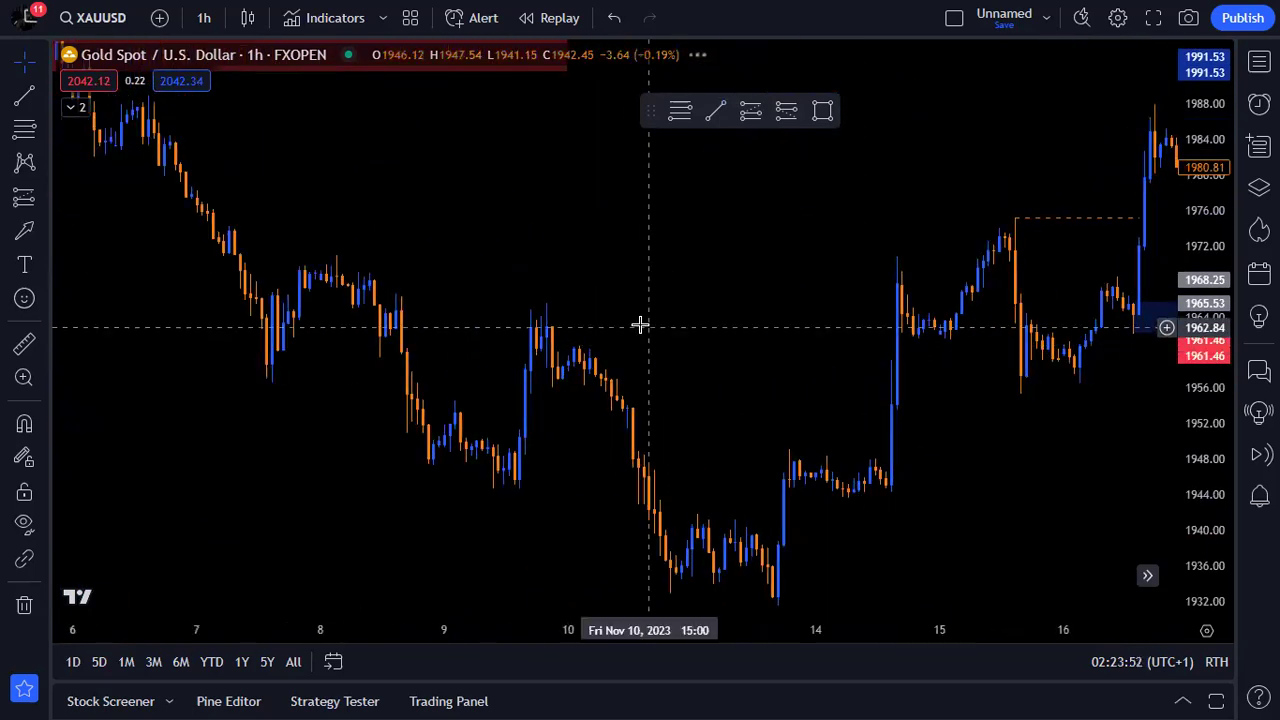
left_click_drag(640, 323, 895, 358)
scroll(895, 358, "up", 2)
left_click_drag(1203, 497, 1203, 397)
left_click_drag(1071, 422, 1094, 387)
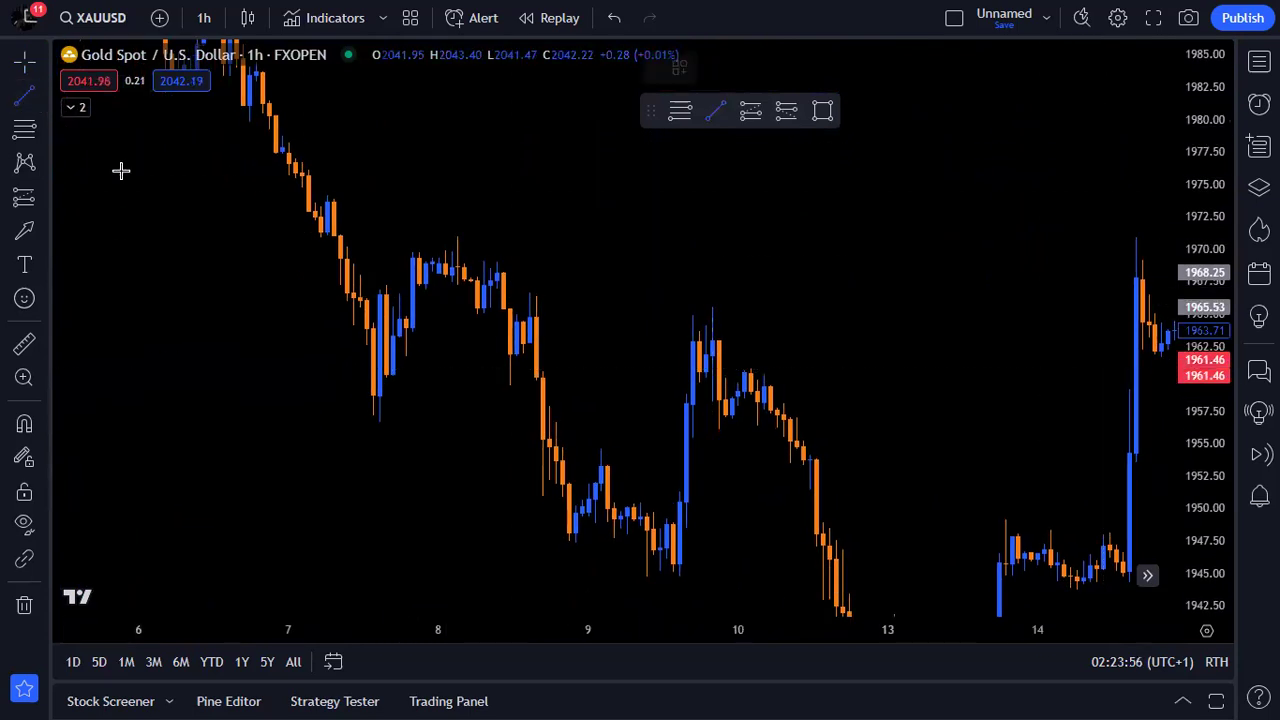
left_click(379, 422)
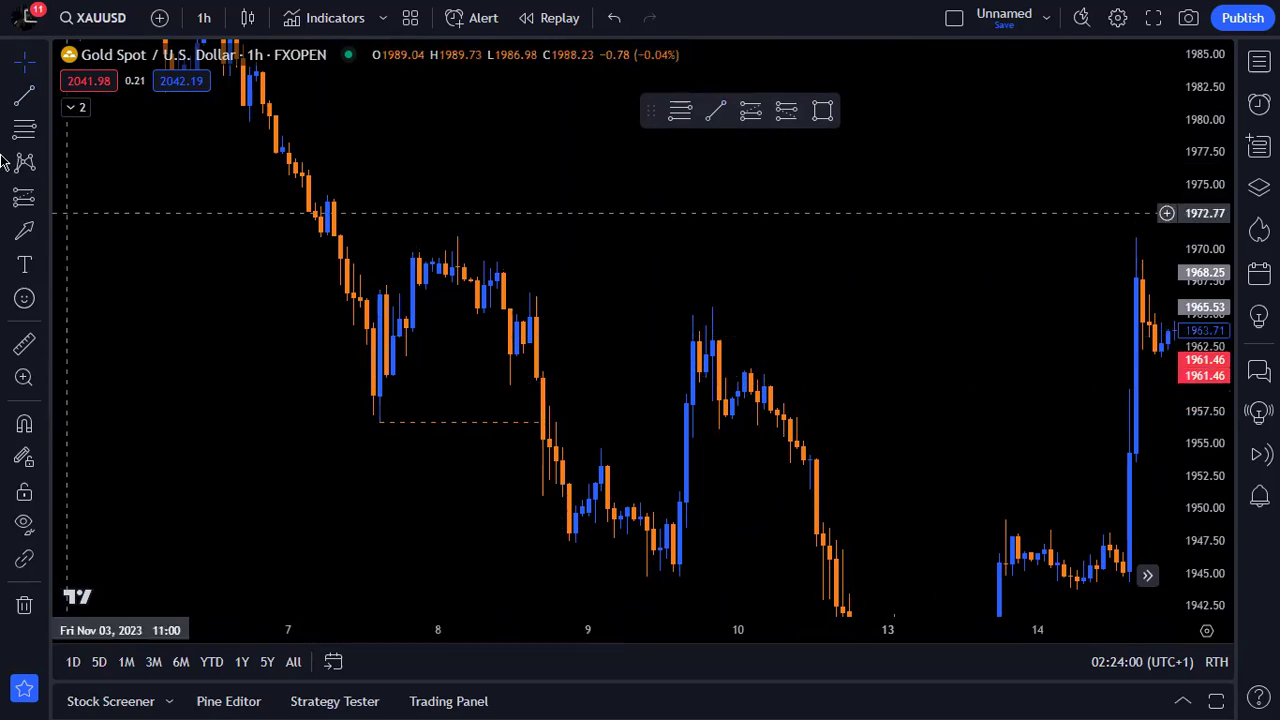
left_click(605, 449)
right_click(603, 440)
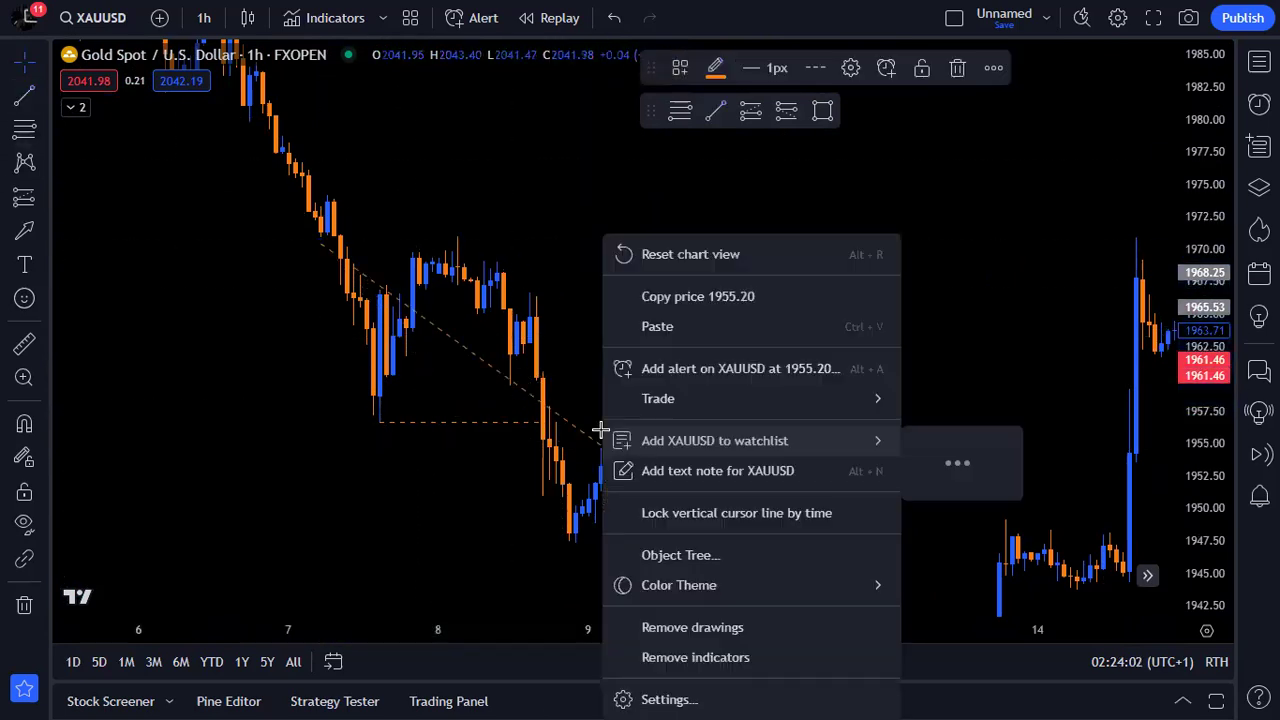
left_click(489, 232)
left_click(497, 371)
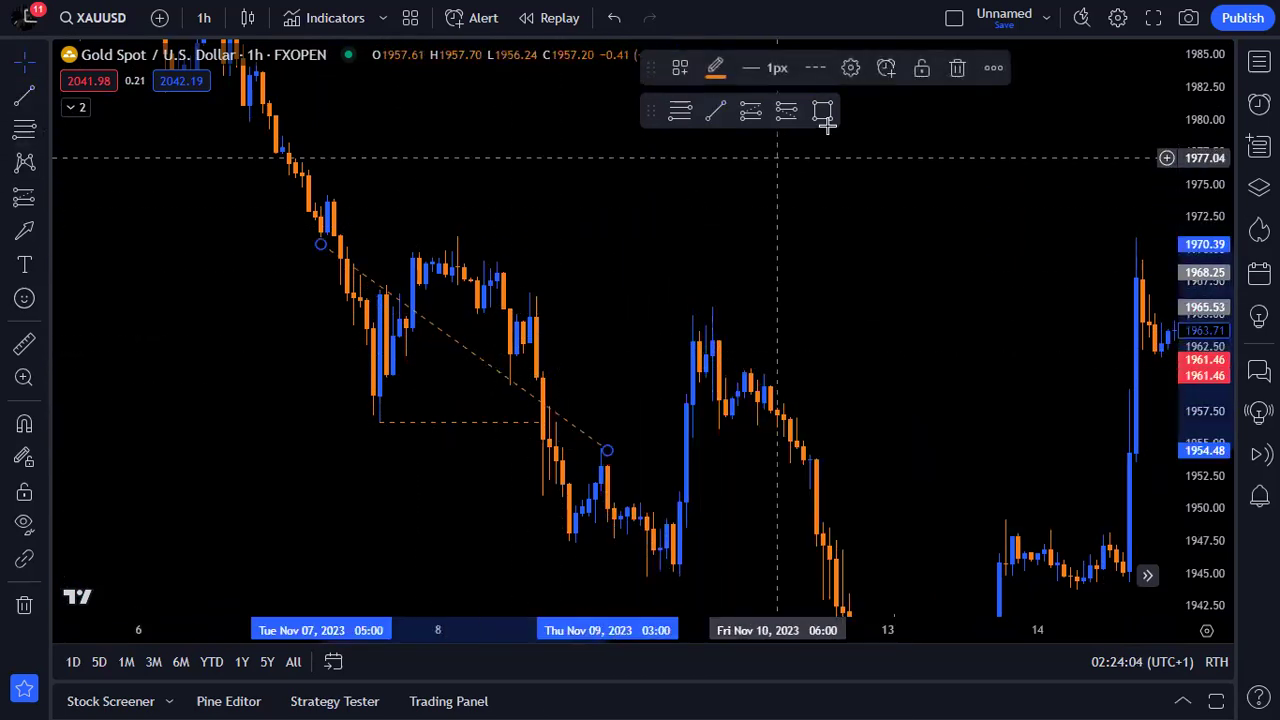
left_click(957, 68)
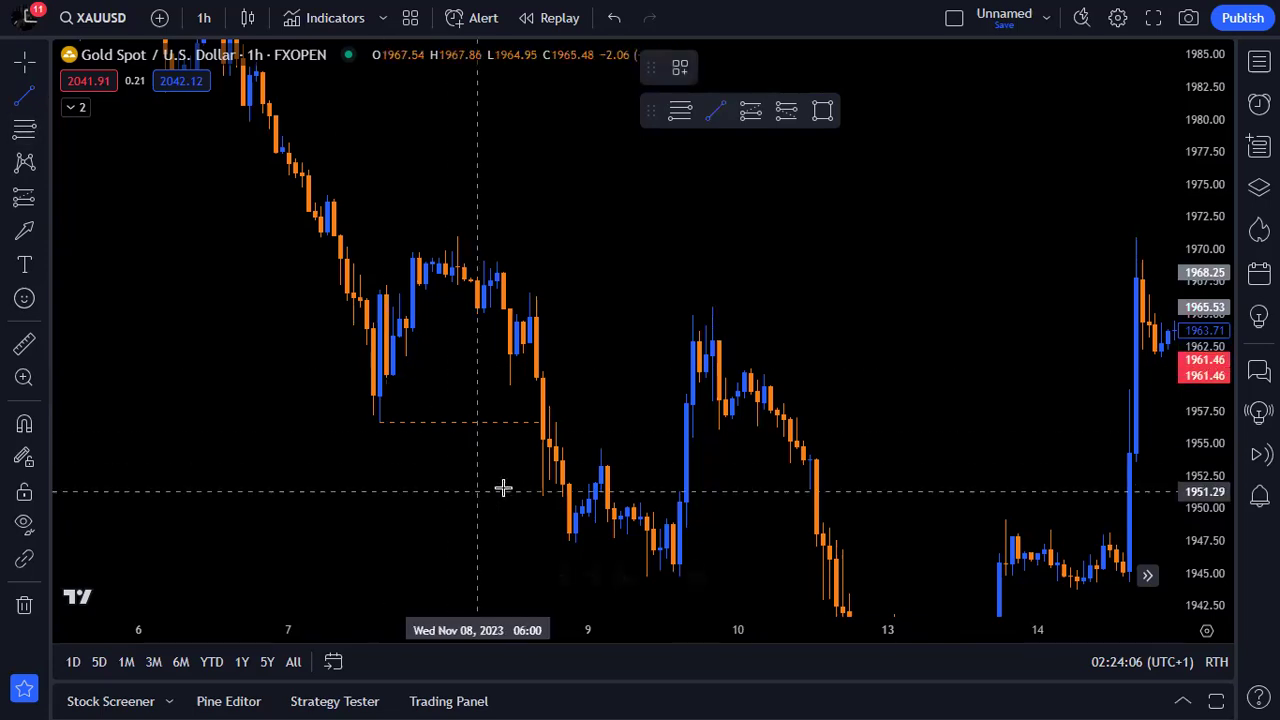
- Mark the Nov 9 minor high with a dashed line and draw a zone from about 1967.06 to 1962.65, Nov 8 14:00 to Nov 10 17:00
left_click(687, 445)
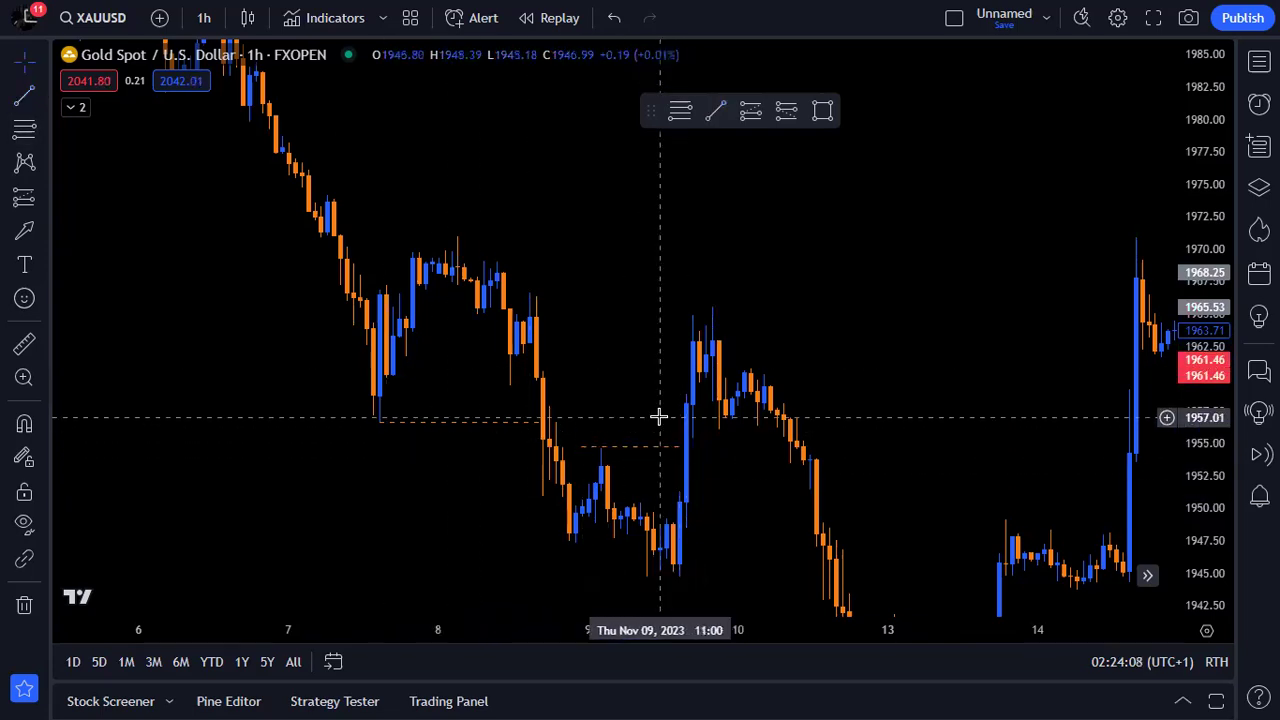
left_click(44, 244)
left_click(92, 356)
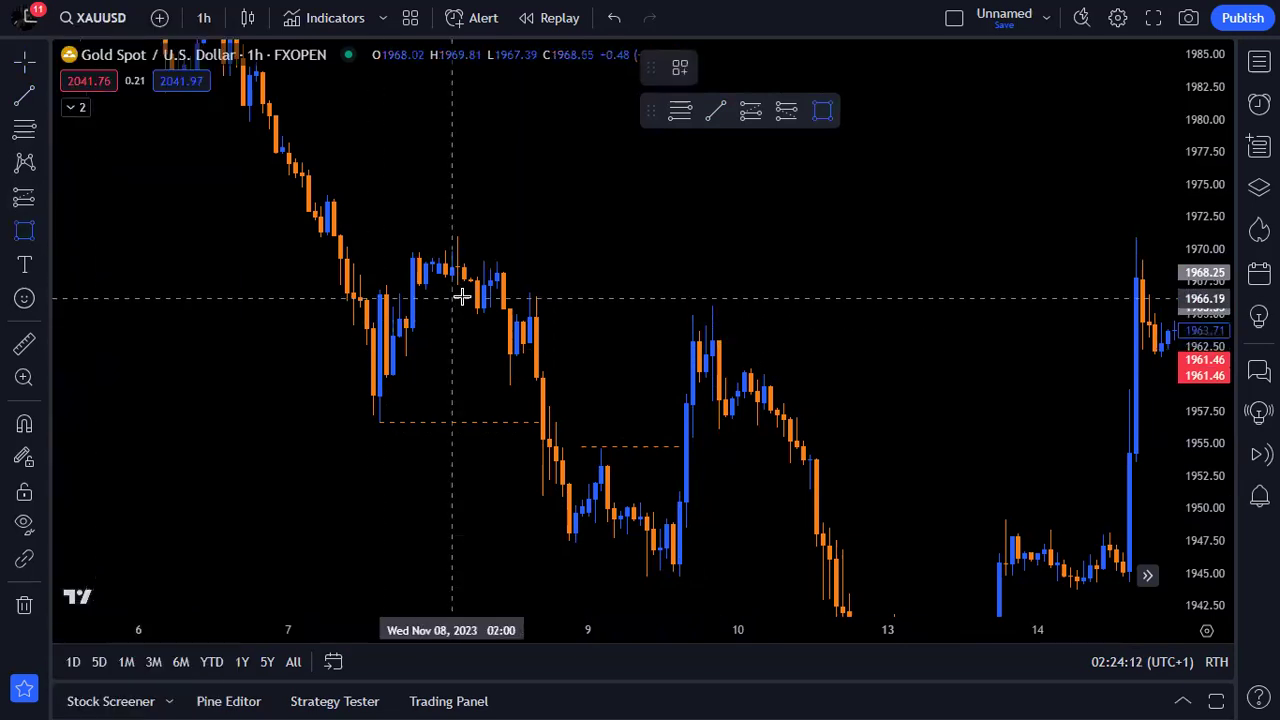
left_click_drag(527, 288, 847, 344)
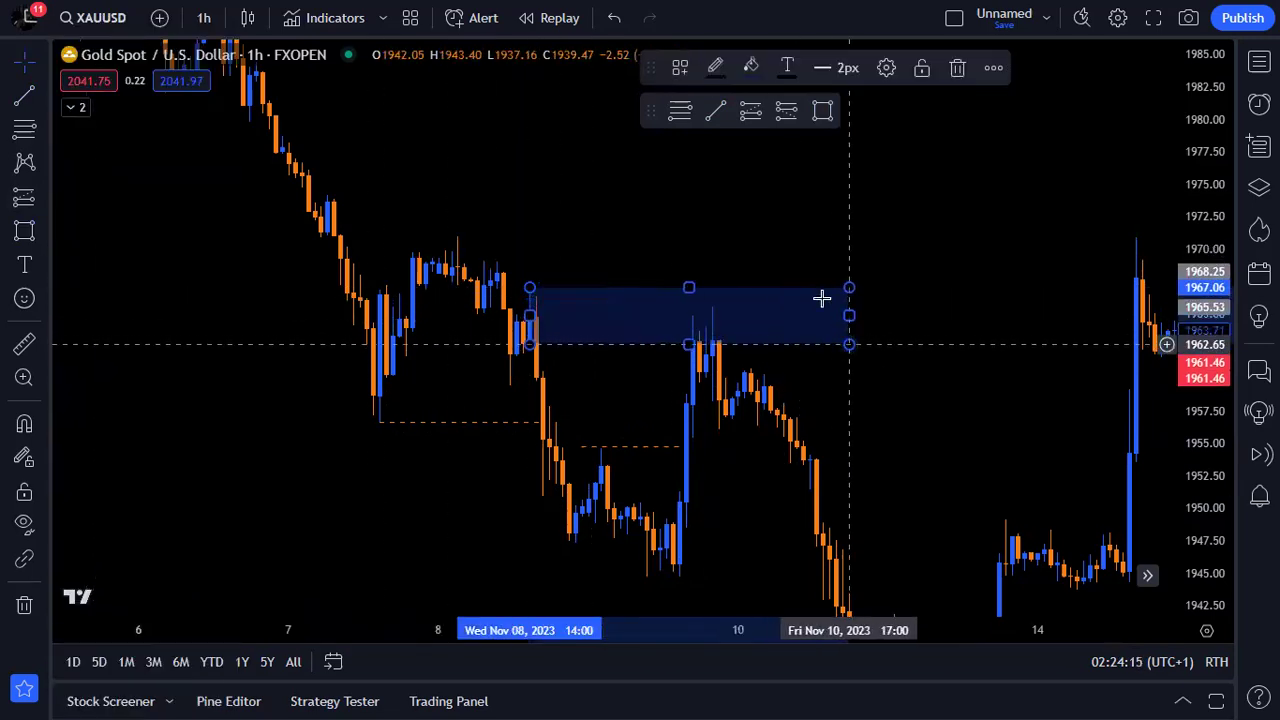
- Place a short position at the Nov 8 zone's lower edge with entry 1962.79, stop 1967.64 and target 1944.71
left_click(38, 199)
left_click(63, 249)
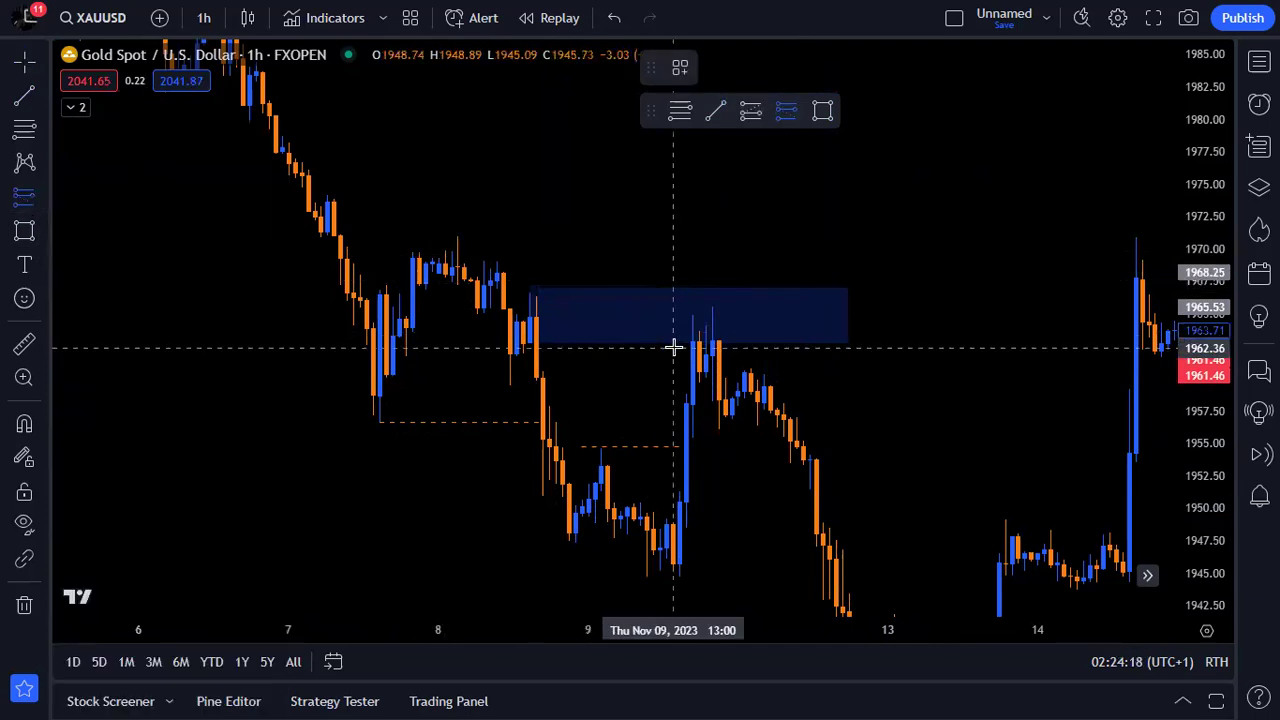
left_click(693, 343)
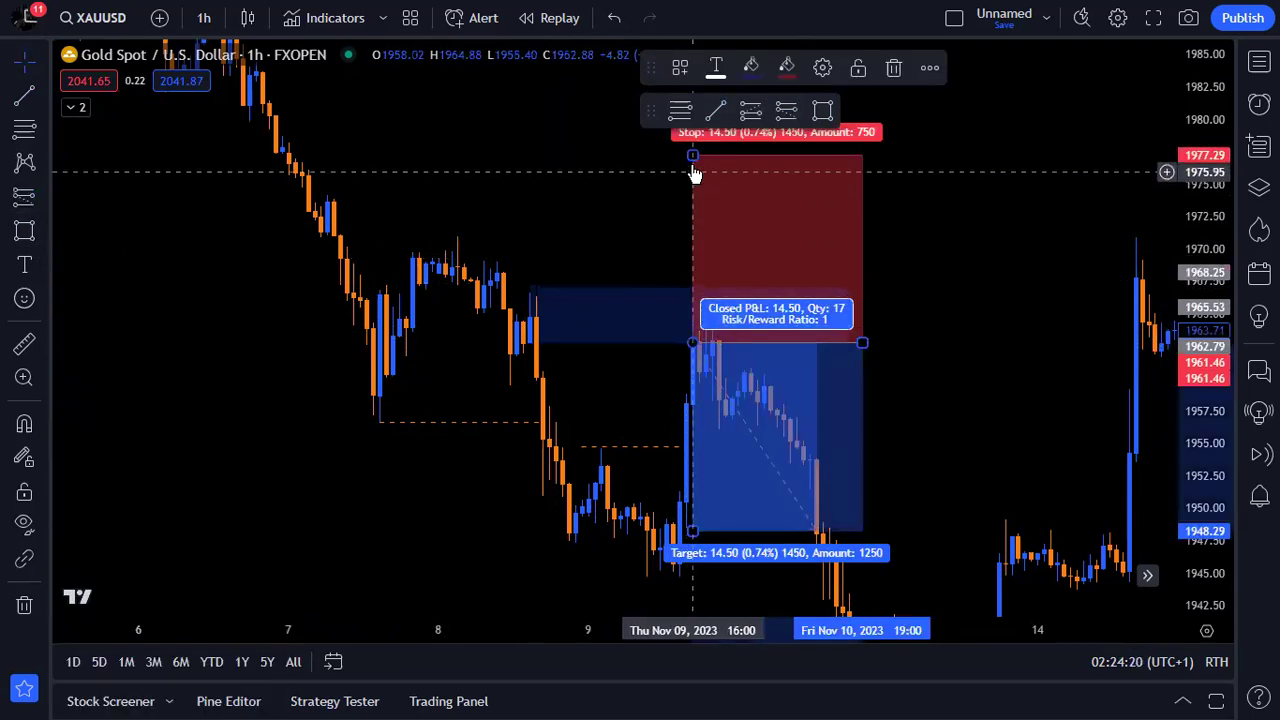
left_click_drag(692, 213, 692, 280)
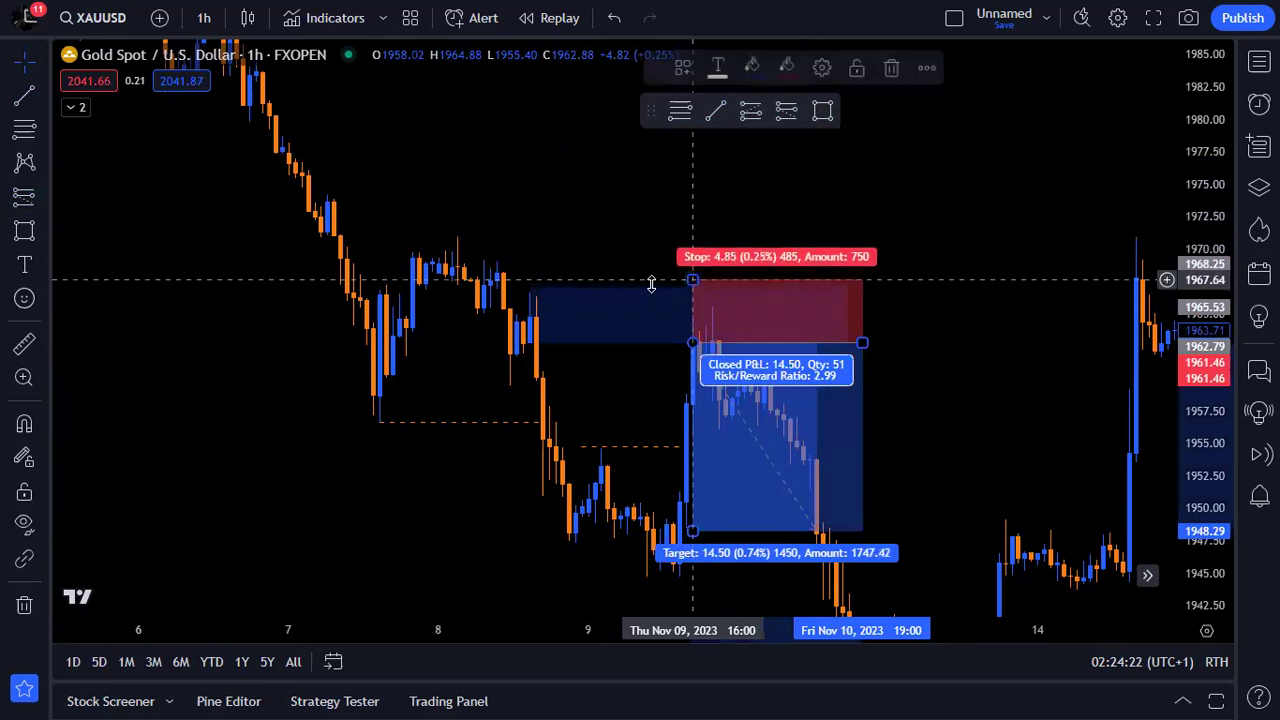
left_click_drag(661, 460, 646, 332)
left_click_drag(678, 404, 683, 449)
left_click(598, 429)
- Examine the short trade and its zone, and look back over the October price action and red zones that preceded it
scroll(868, 349, "down", 1)
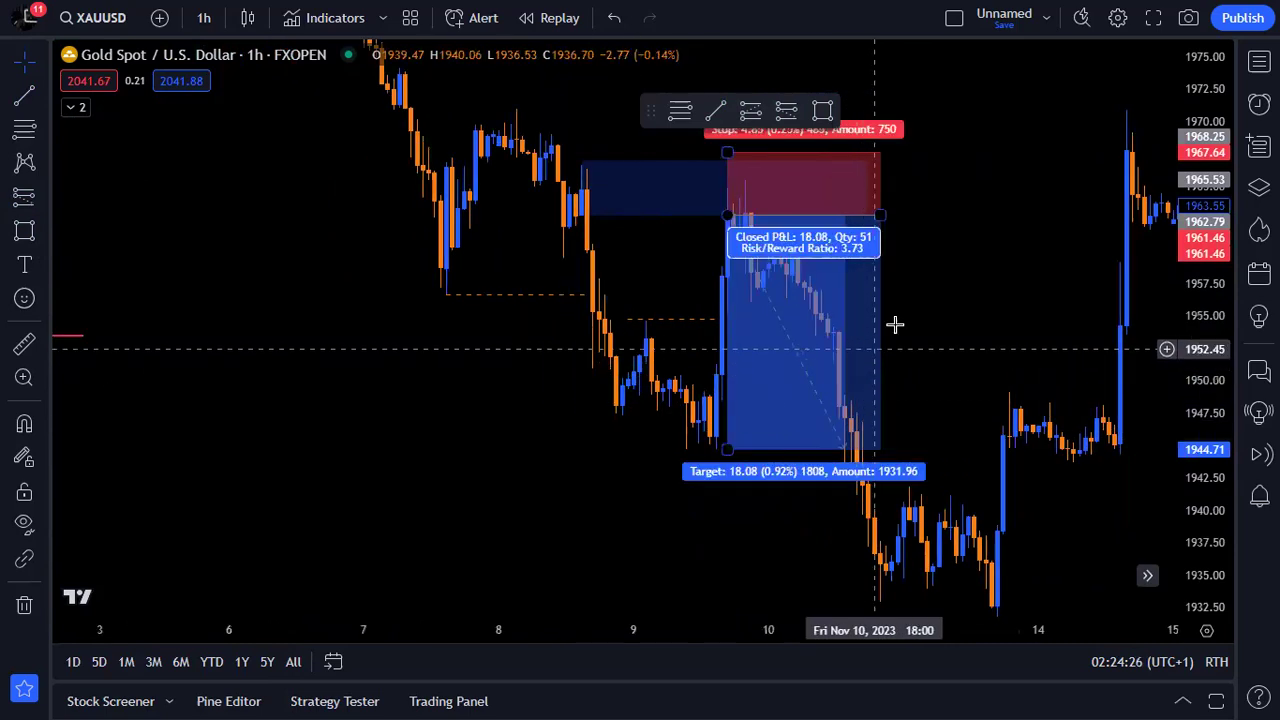
left_click_drag(943, 285, 903, 337)
scroll(903, 340, "down", 4)
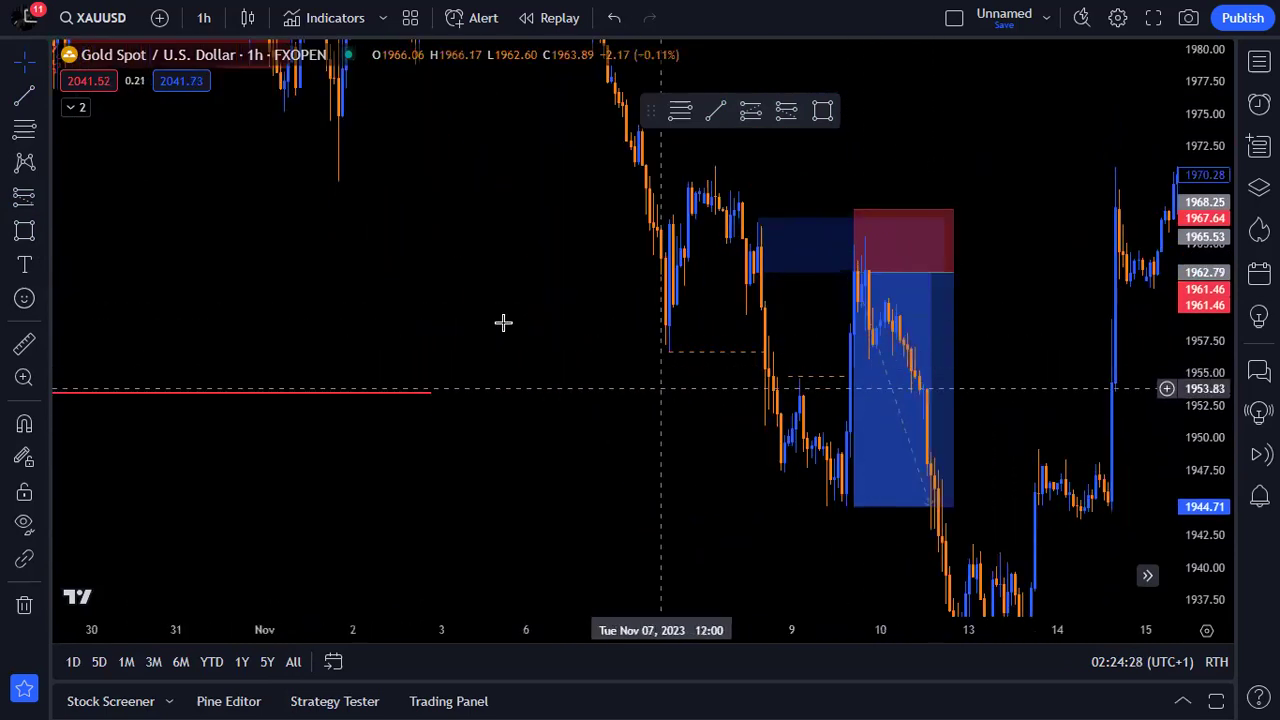
scroll(540, 319, "up", 2)
scroll(540, 319, "up", 1)
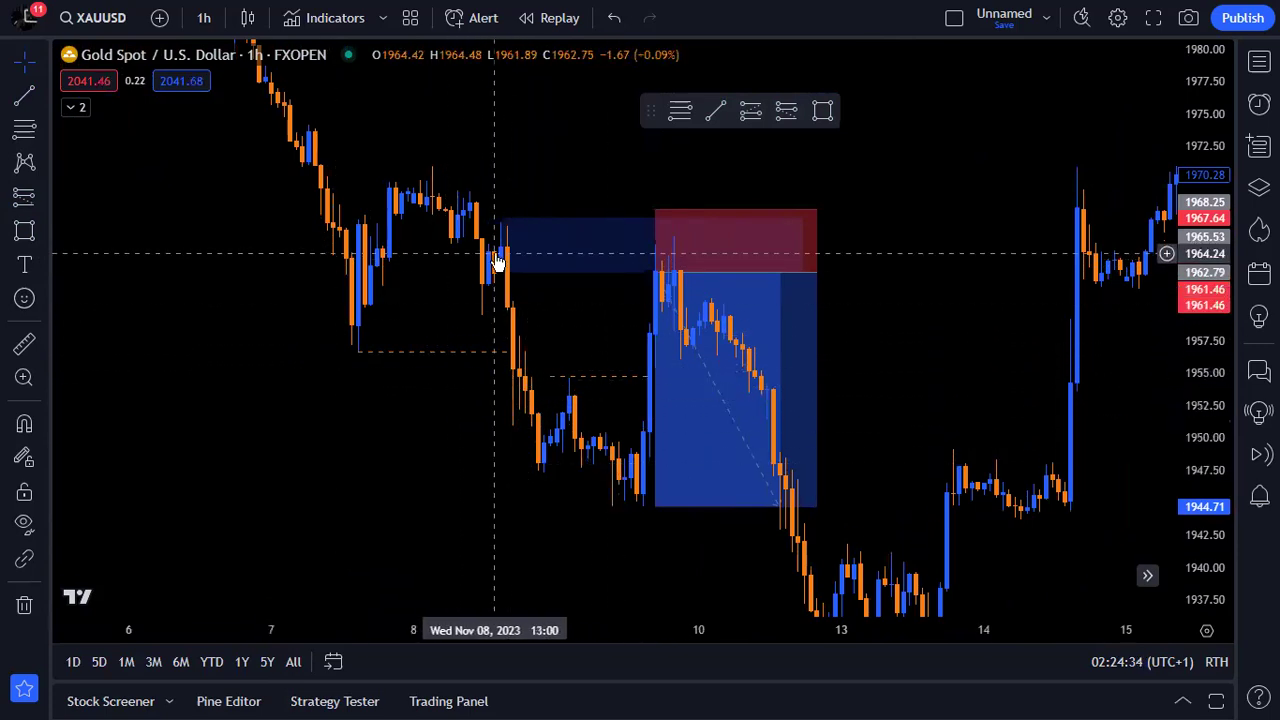
left_click_drag(370, 215, 826, 386)
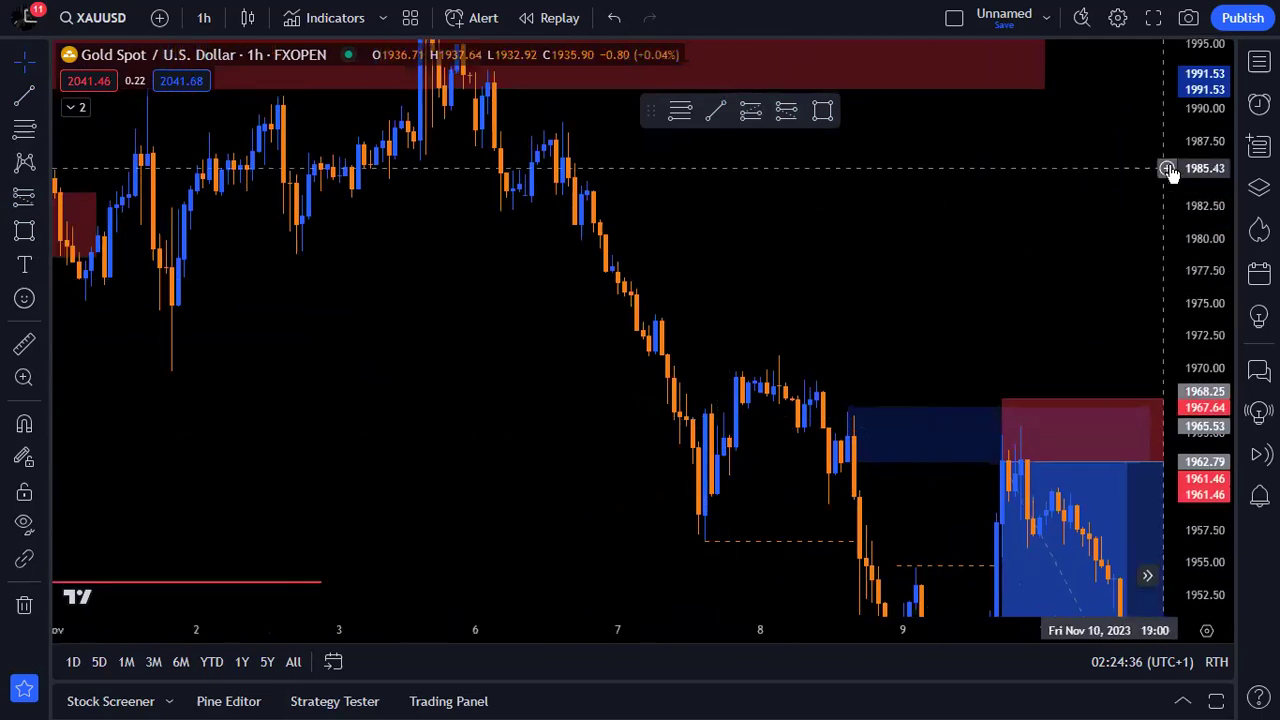
left_click_drag(1195, 148, 1195, 392)
scroll(880, 357, "down", 9)
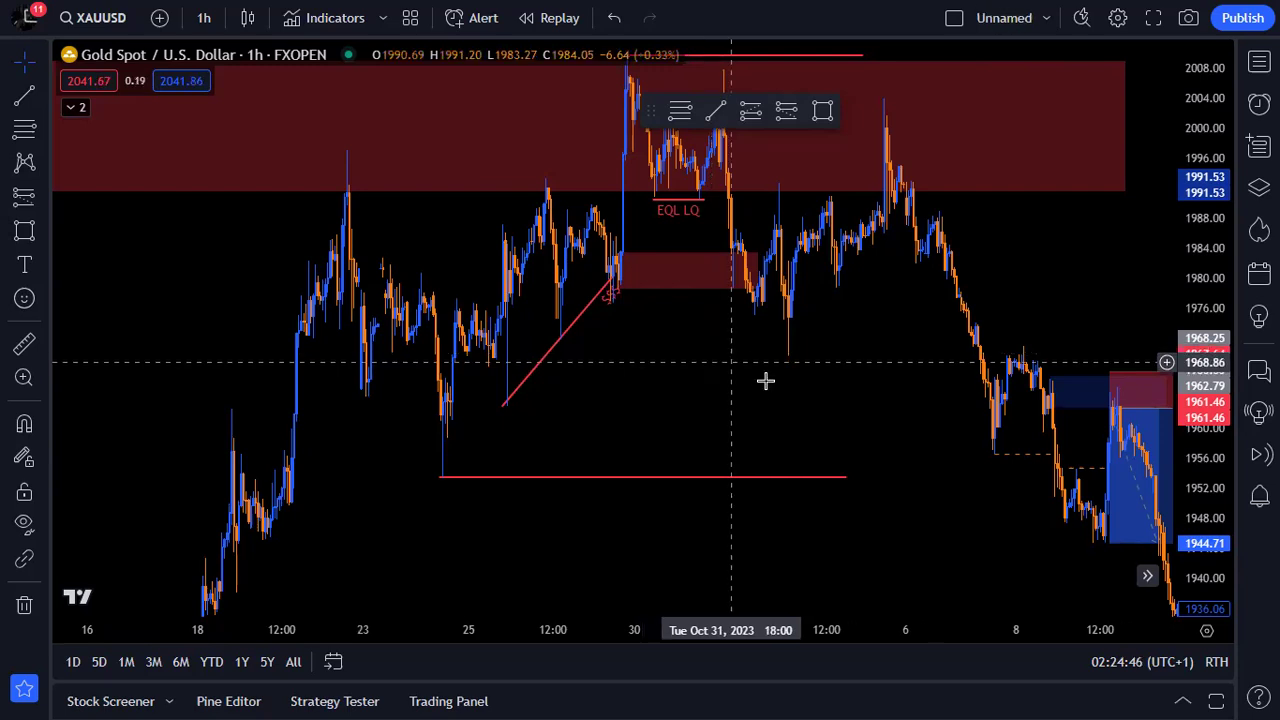
scroll(834, 392, "right", 6)
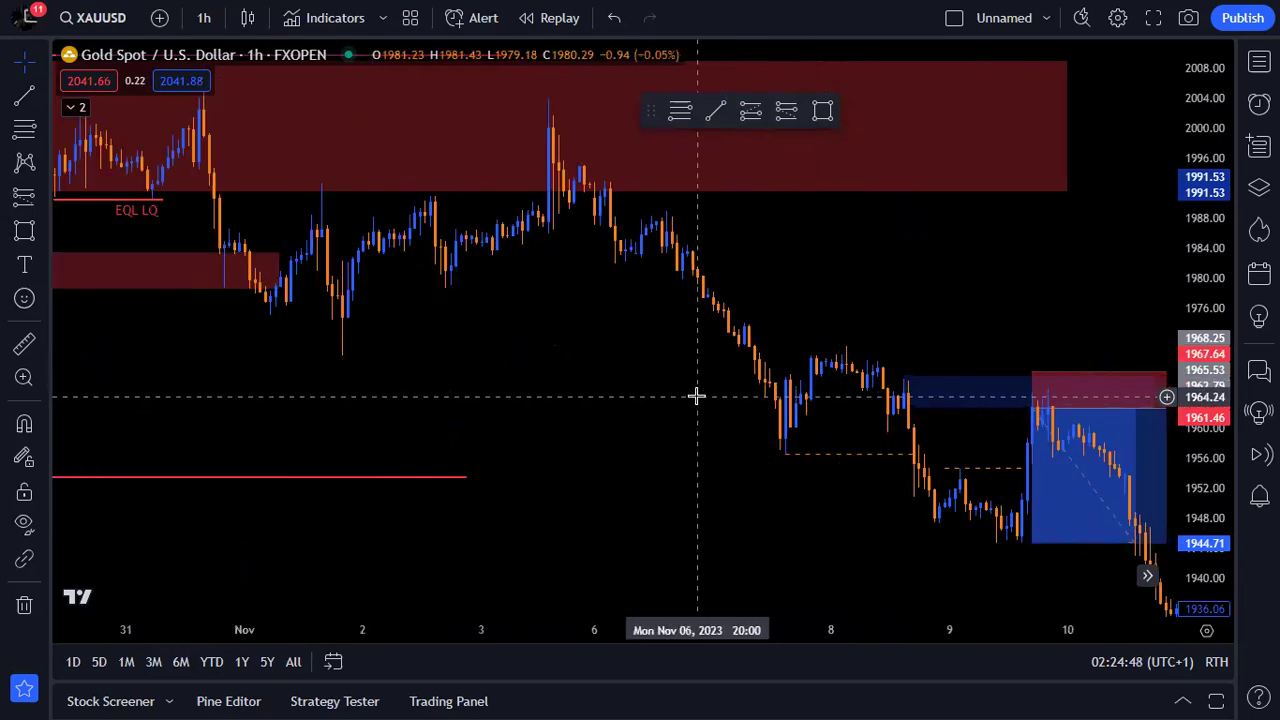
left_click_drag(480, 414, 794, 457)
scroll(1040, 451, "down", 3)
scroll(915, 455, "down", 3)
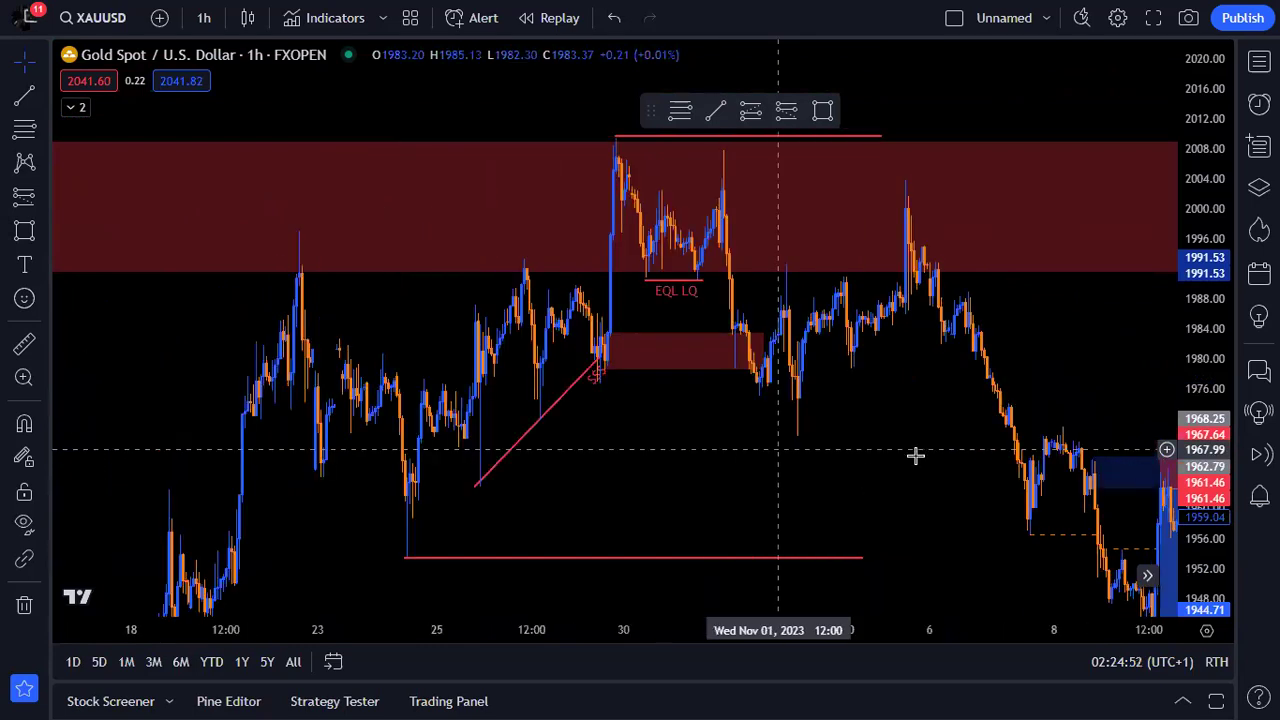
left_click_drag(915, 455, 751, 451)
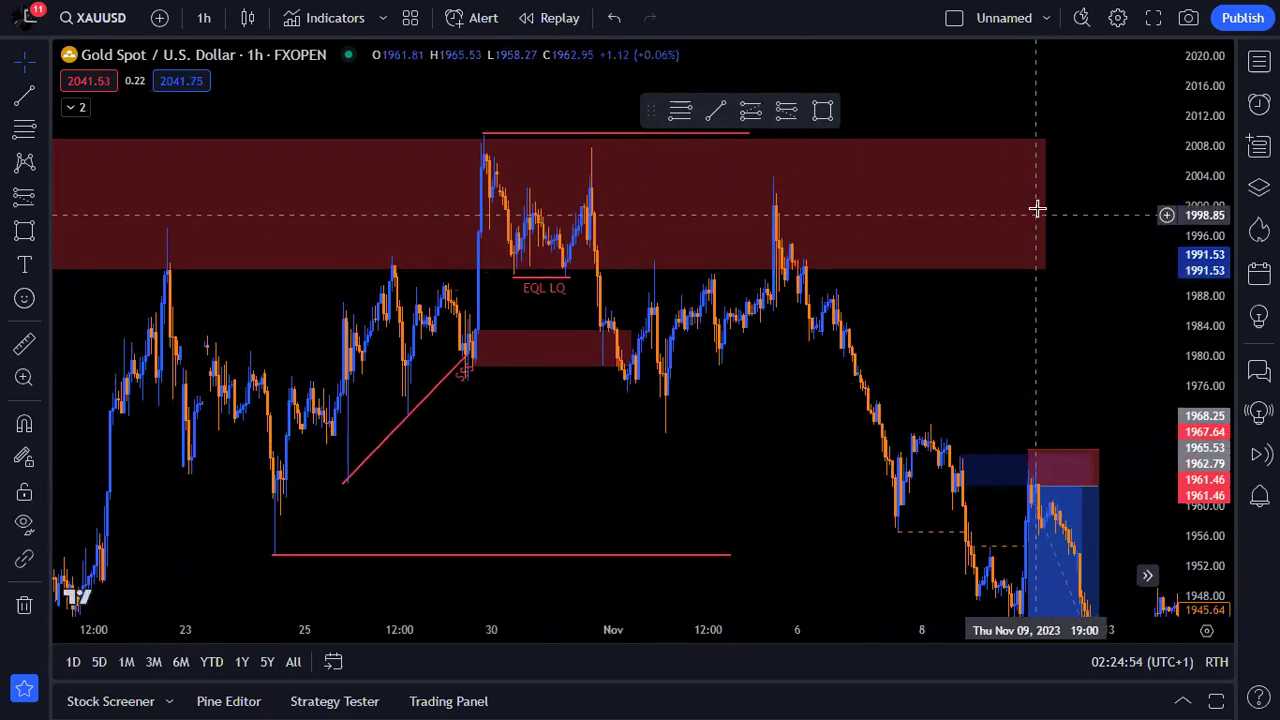
- Delete the large red zone between about 1991.5 and 2009 and the small red zone below the EQL LQ line
left_click_drag(1046, 200, 4, 205)
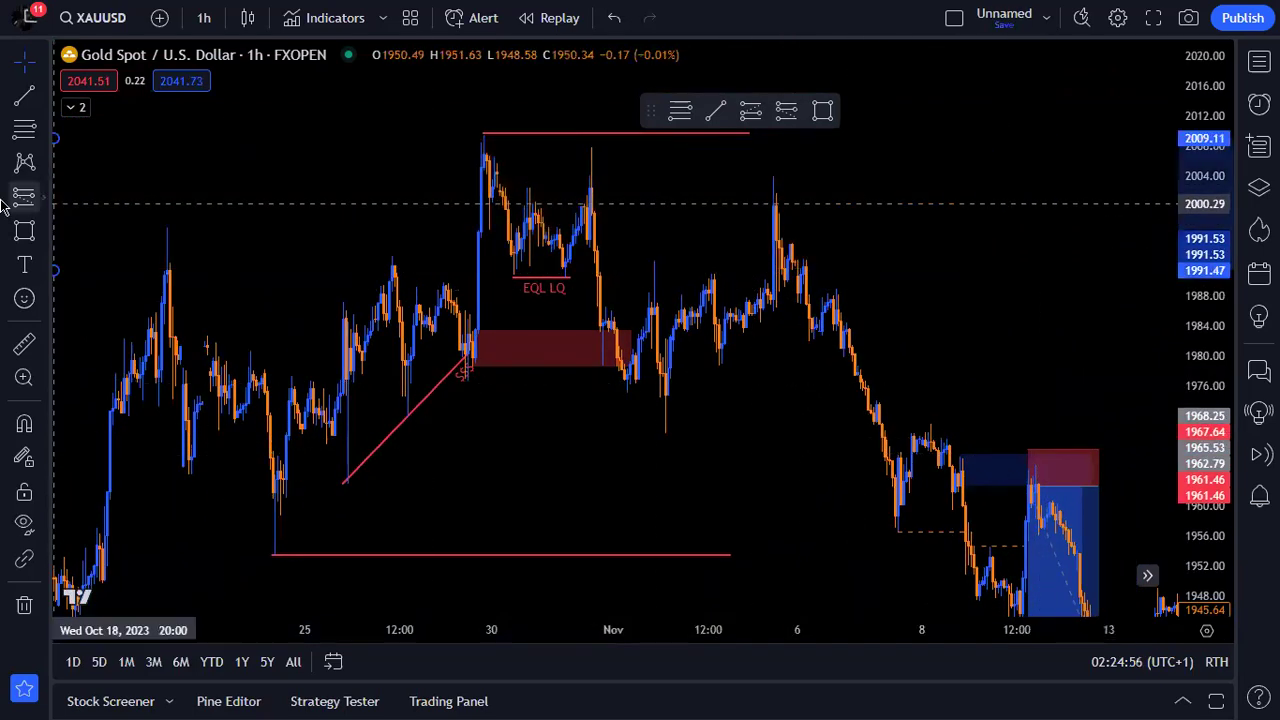
left_click(477, 197)
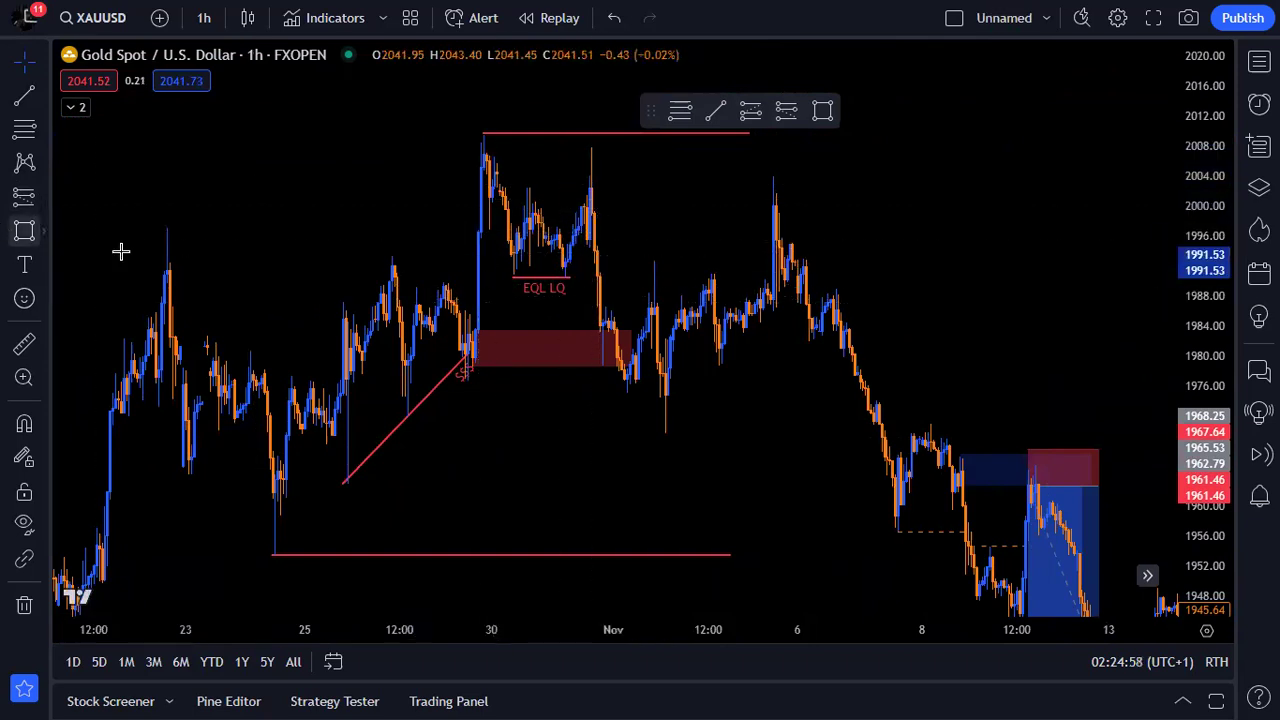
scroll(497, 260, "up", 3)
left_click_drag(491, 258, 603, 257)
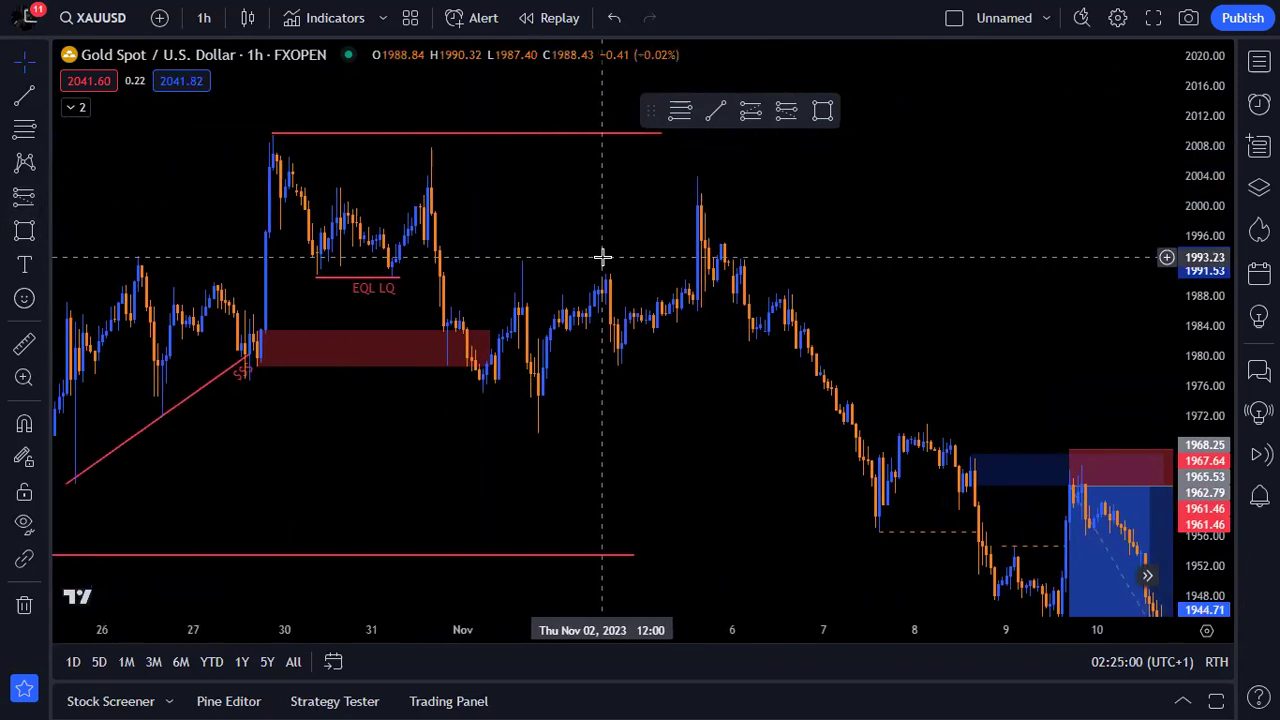
left_click(470, 335)
key("Delete")
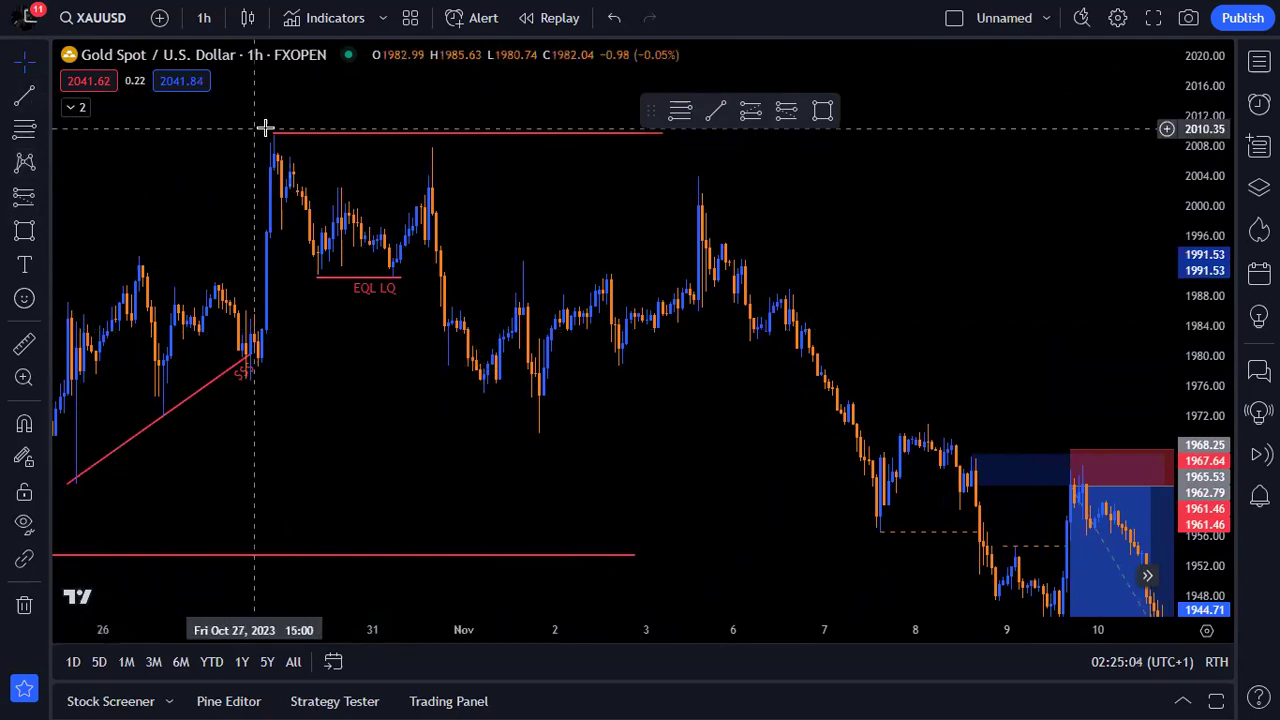
- Mark the Nov 1 swing low near 1969.6 and the Nov 1 swing high at 1992.73 with dashed horizontal lines extending forward
left_click(24, 95)
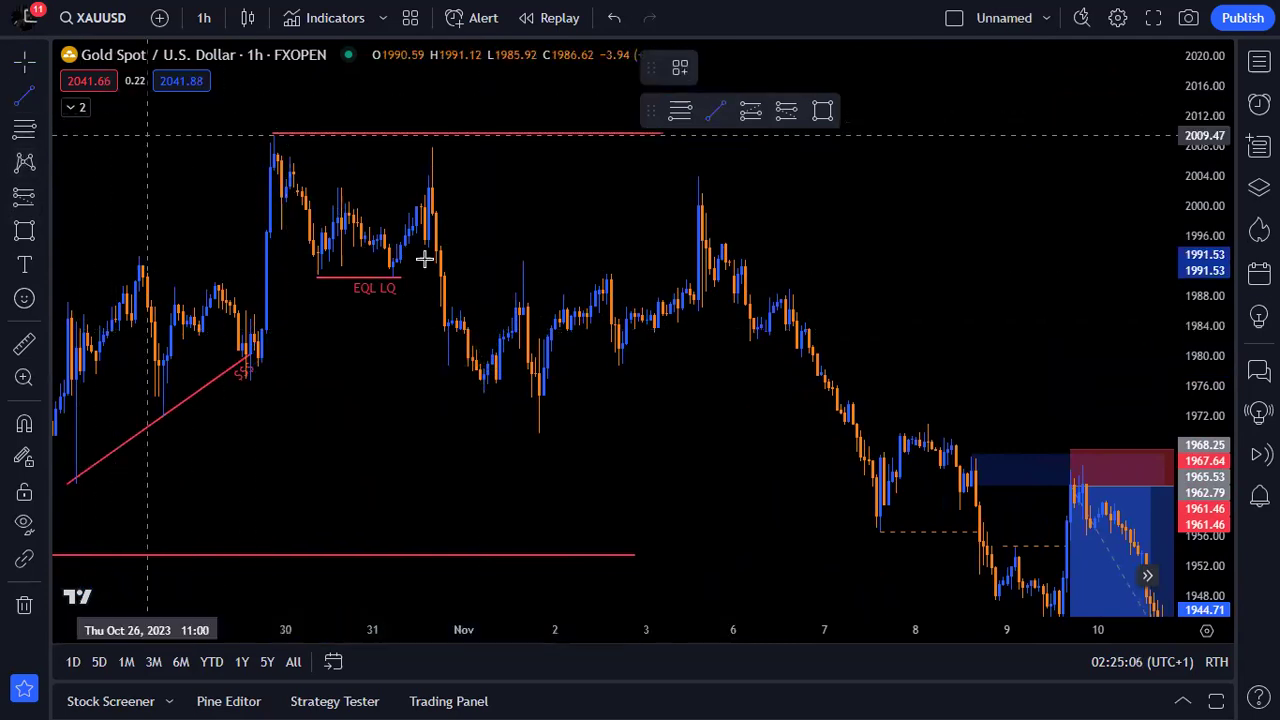
left_click(538, 434)
left_click(746, 444)
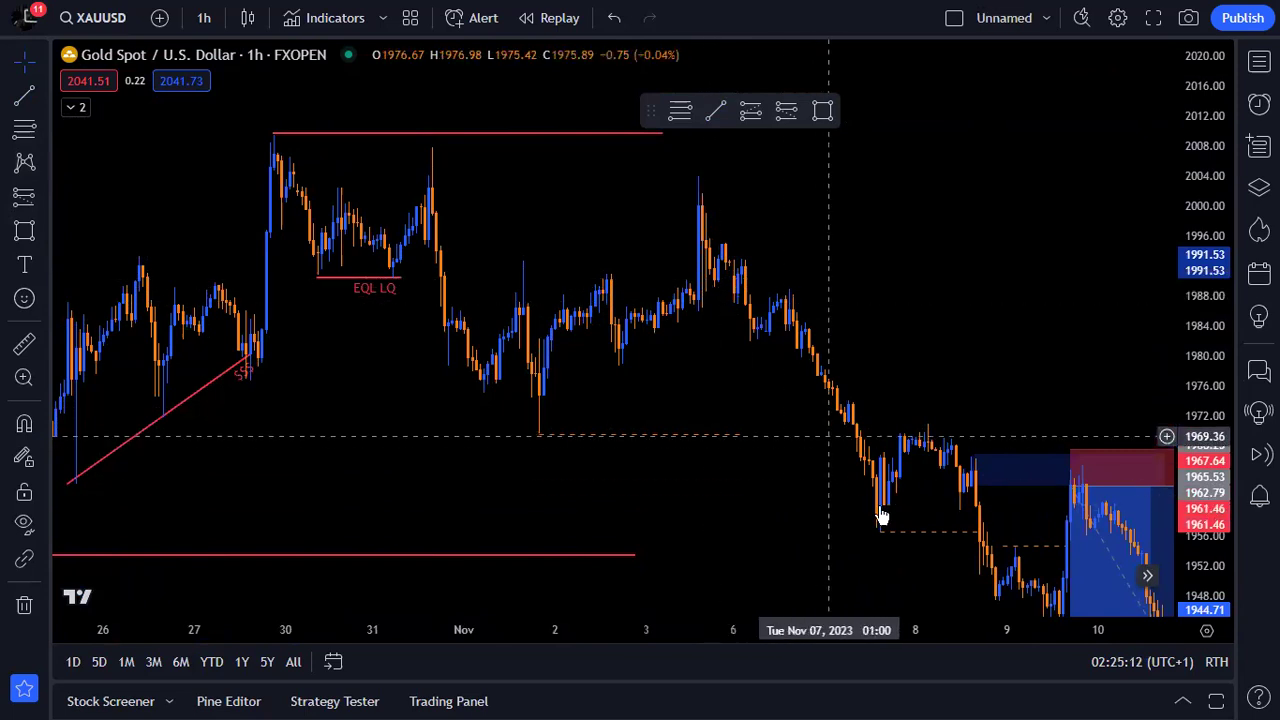
left_click(24, 95)
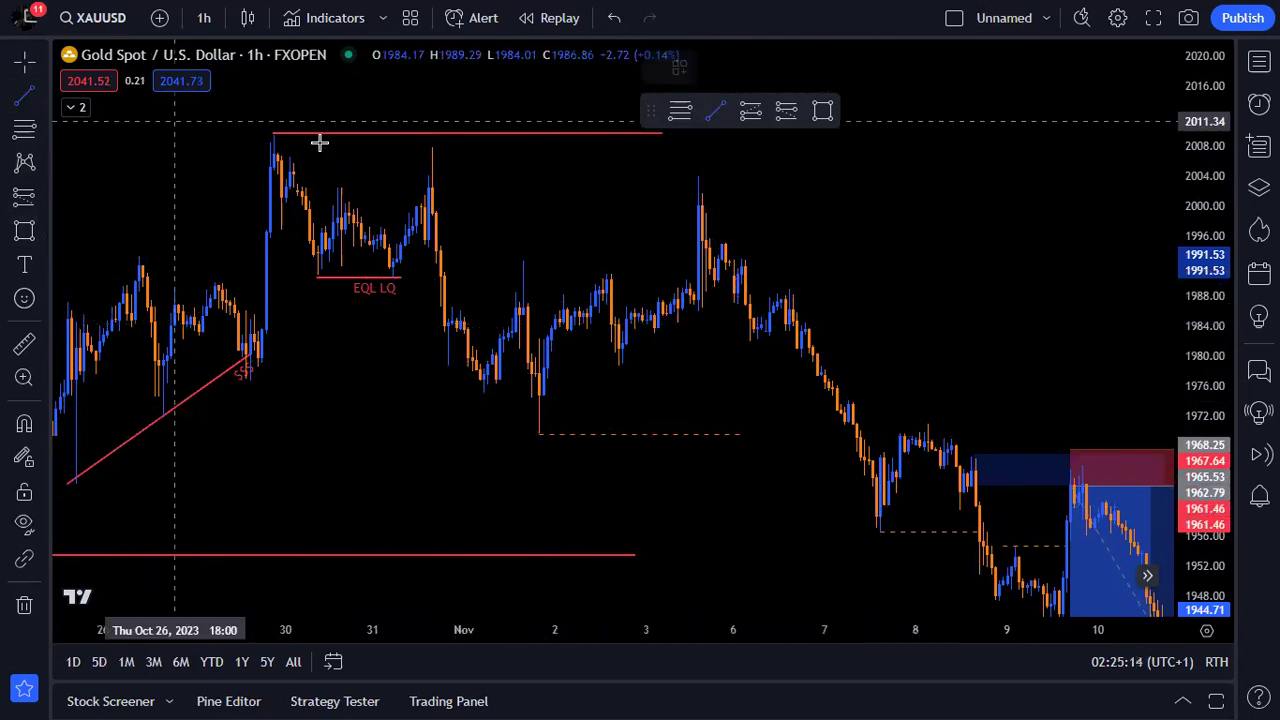
left_click(516, 261)
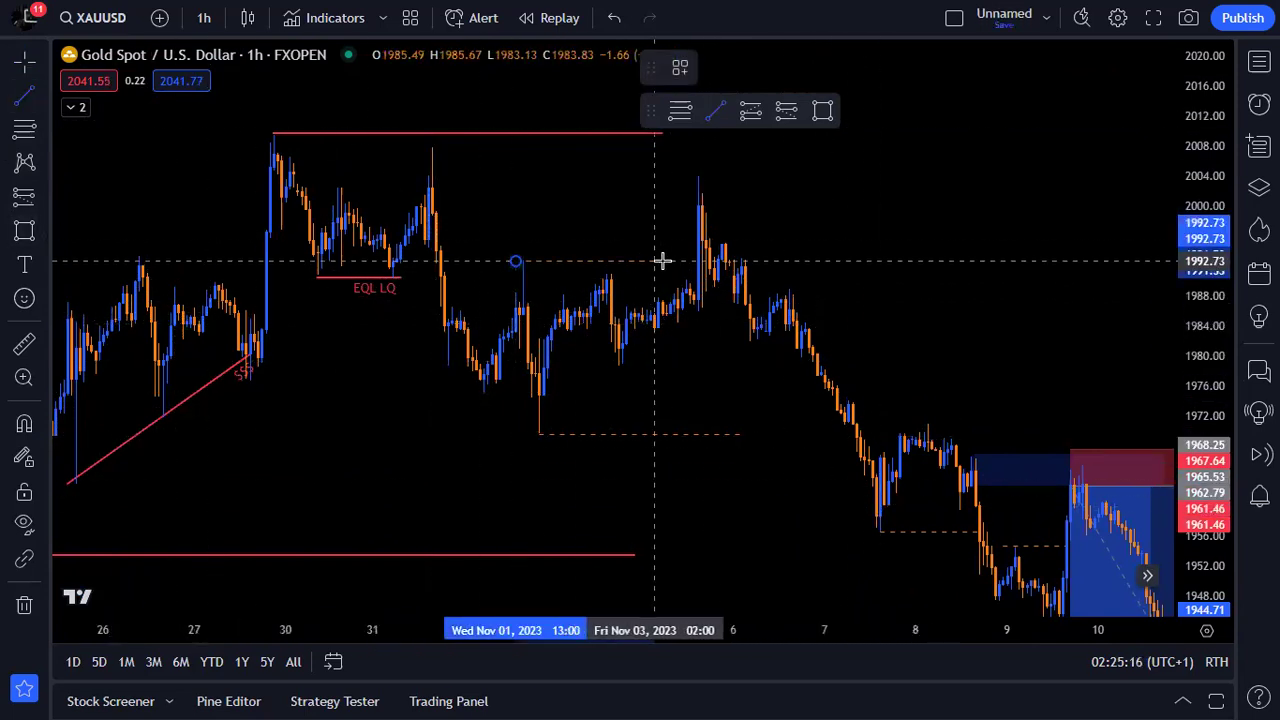
left_click(700, 257)
left_click(636, 220)
- Mark the Oct 27 13:00 low near 1976.6 with a dashed line running to Nov 1 06:00
left_click_drag(375, 378, 451, 362)
left_click(22, 100)
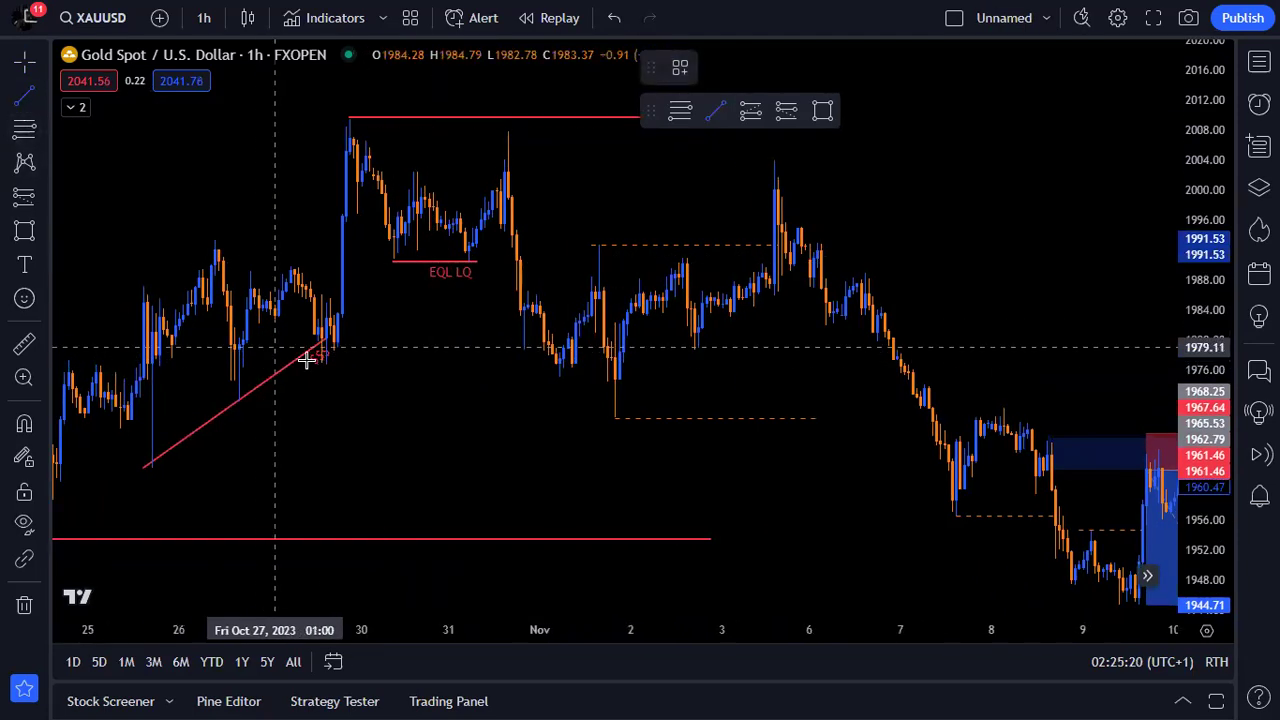
left_click(321, 365)
left_click(560, 365)
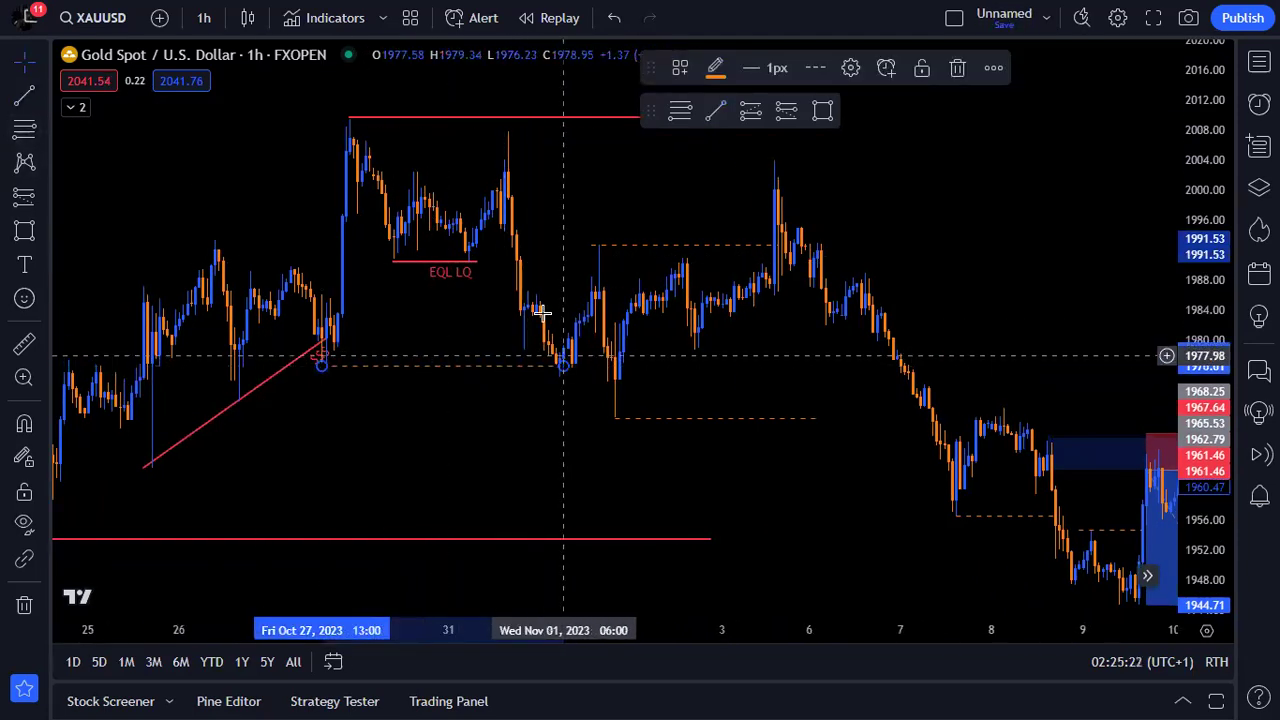
- Draw a zone from about 2004.22 to 1994.73, spanning Oct 31 14:00 to Nov 6 14:00
left_click_drag(520, 320, 362, 334)
scroll(370, 310, "up", 2)
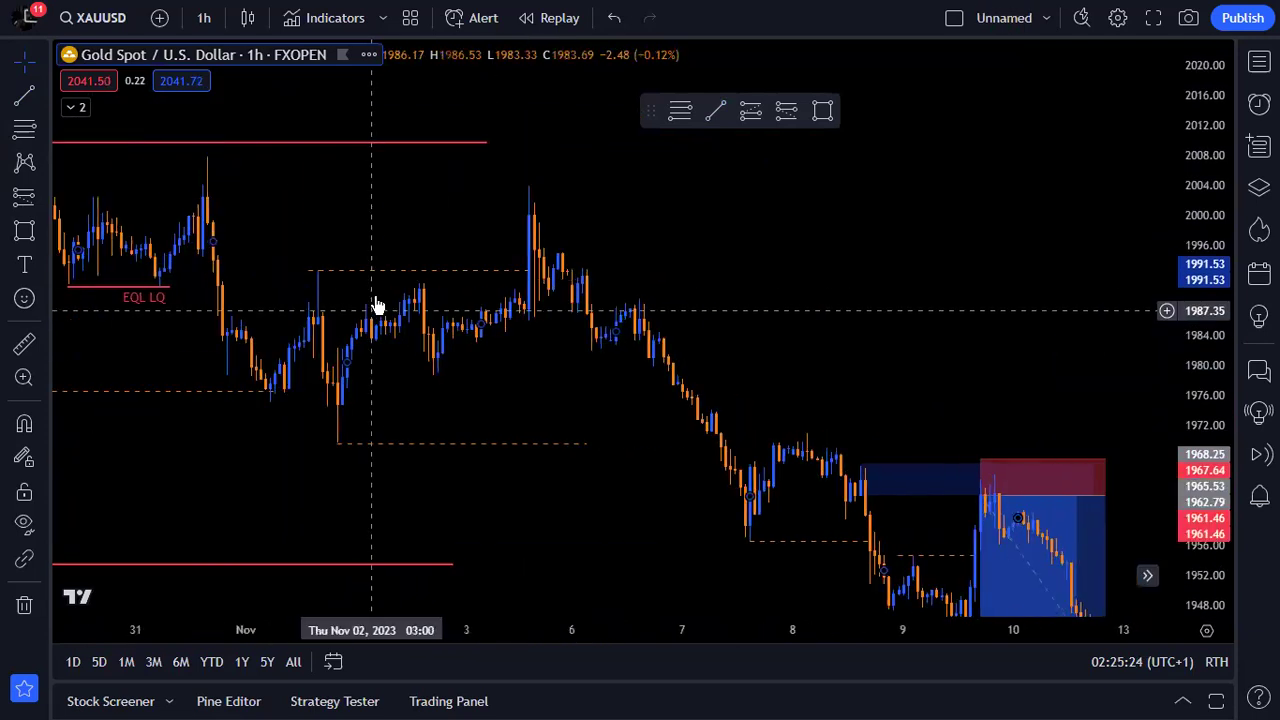
left_click(25, 230)
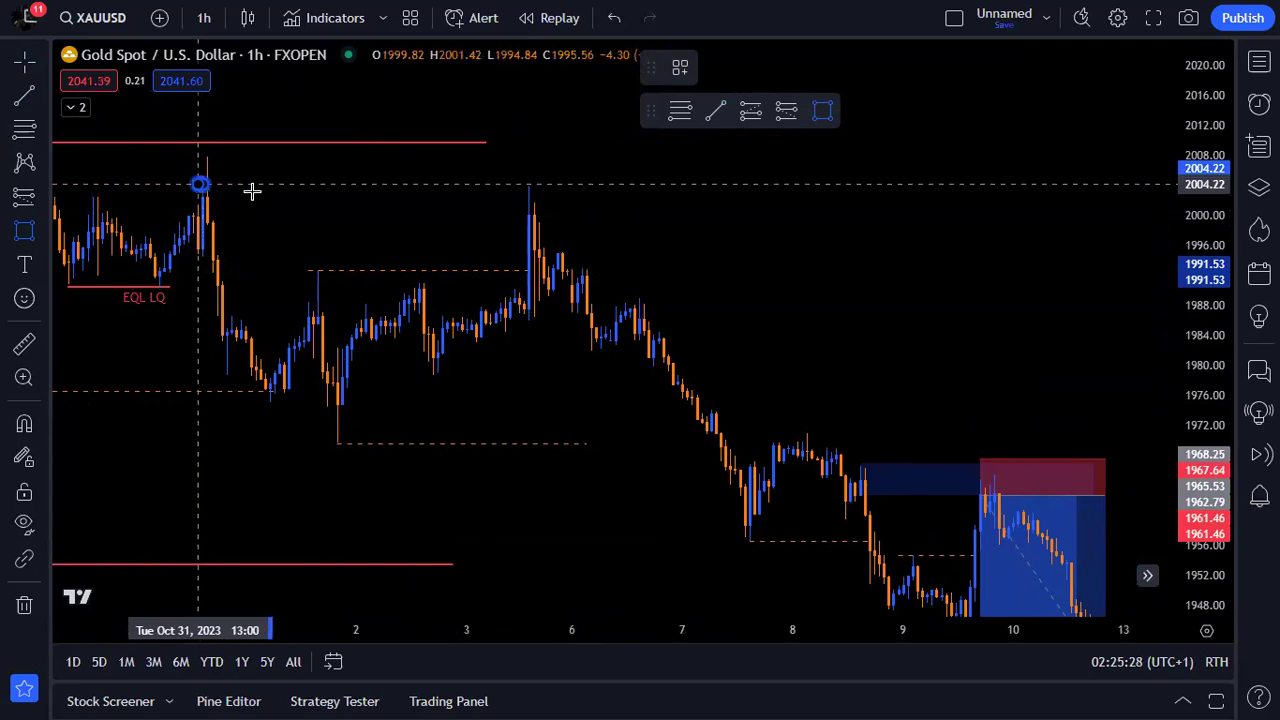
left_click(201, 184)
left_click(641, 254)
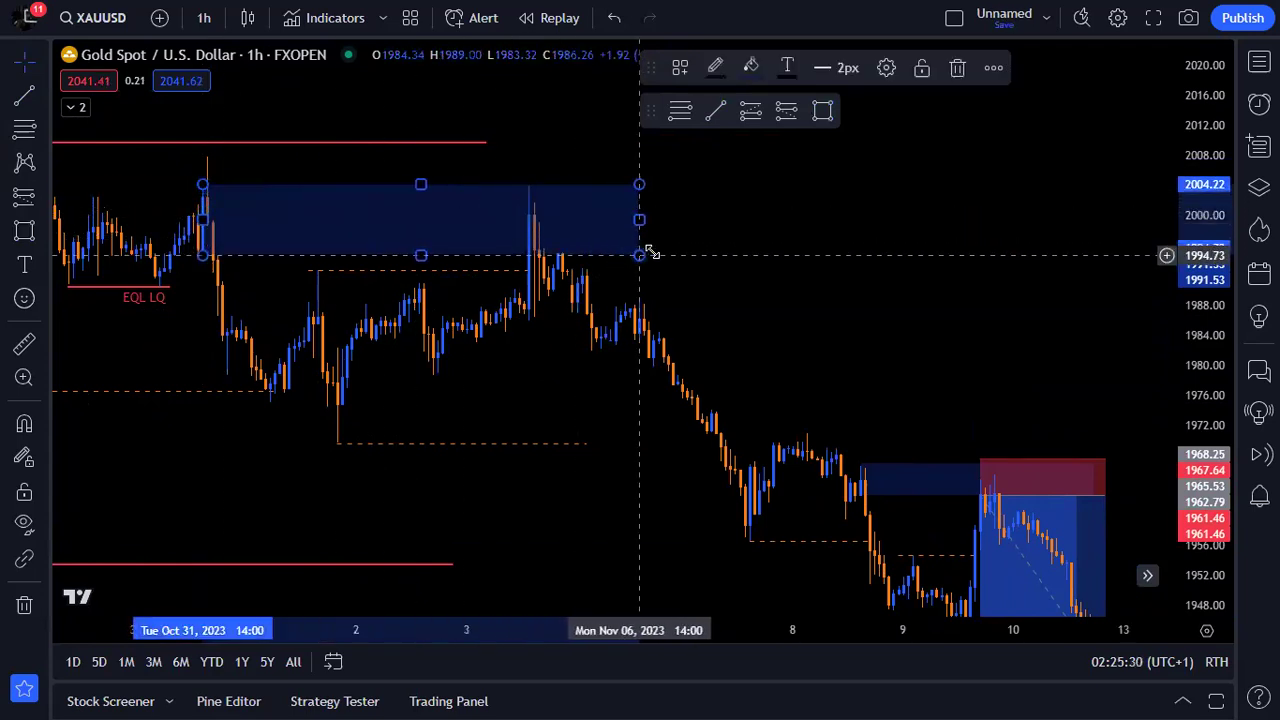
left_click(650, 253)
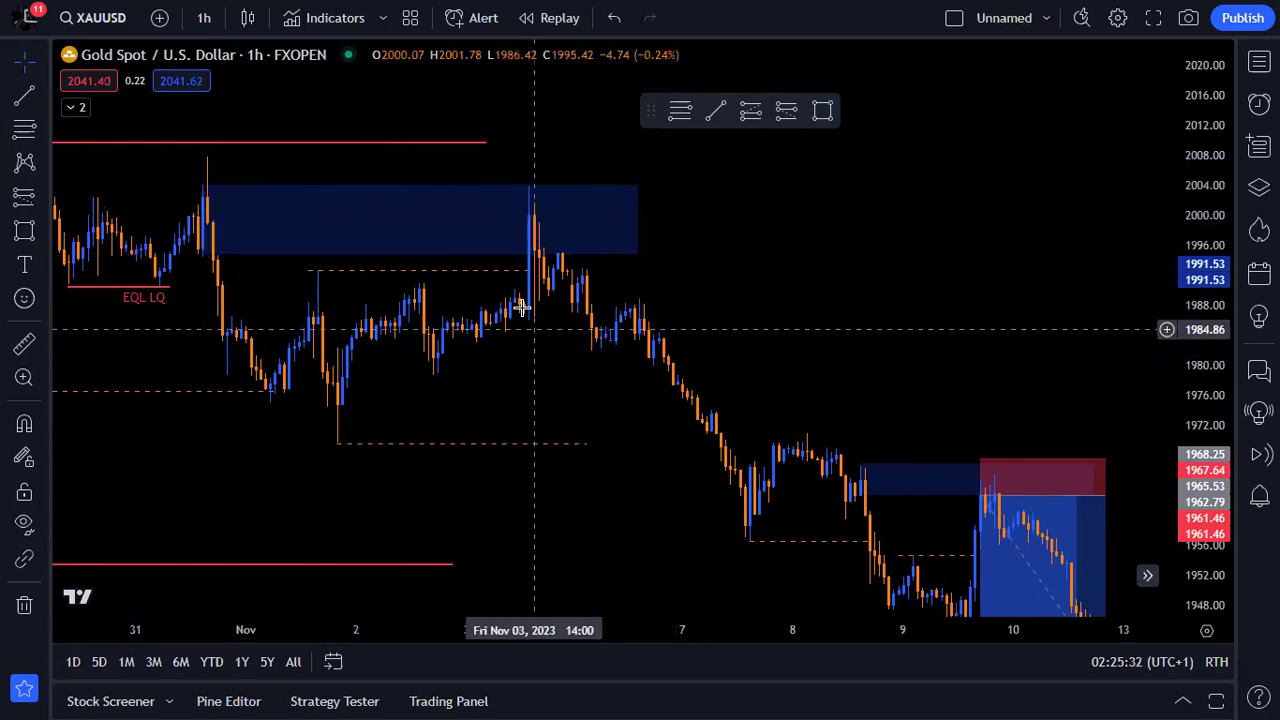
- Place a short position at the Oct 31 zone's lower edge on Nov 3 with entry 1994.85, stop 2010.72 and target 1953.99
left_click(40, 198)
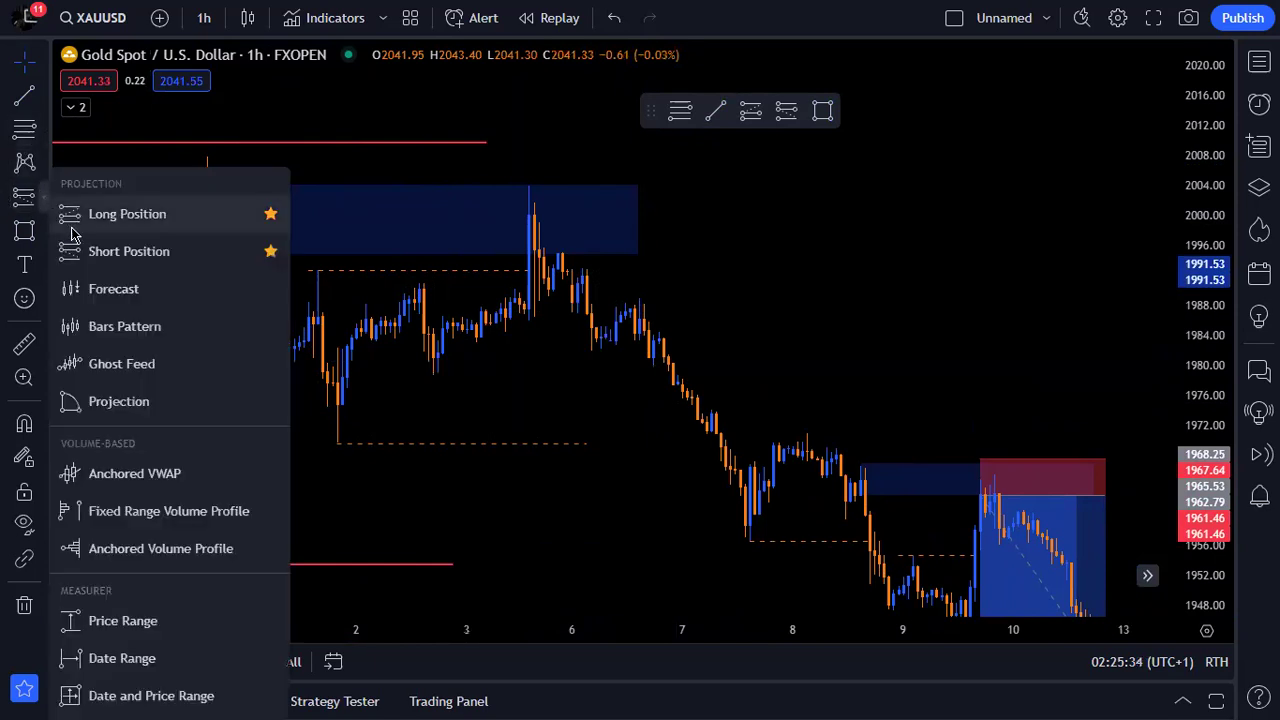
left_click(88, 251)
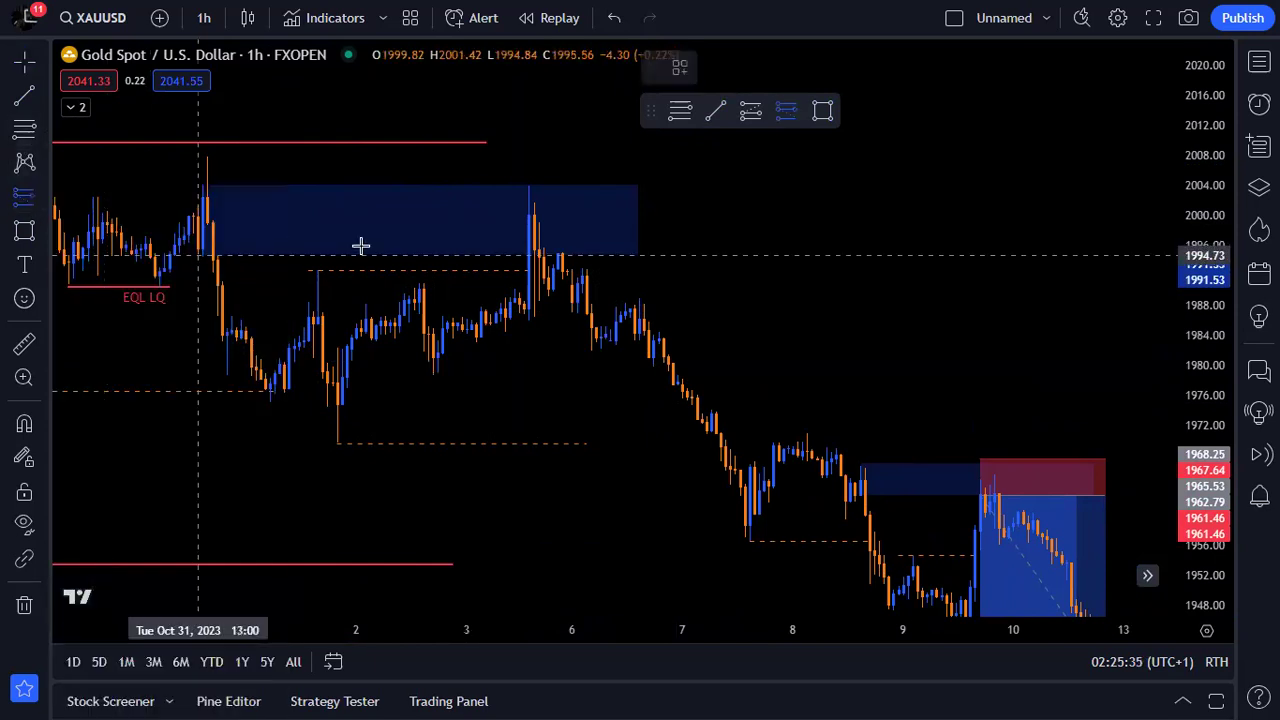
left_click(528, 254)
left_click_drag(528, 143, 528, 135)
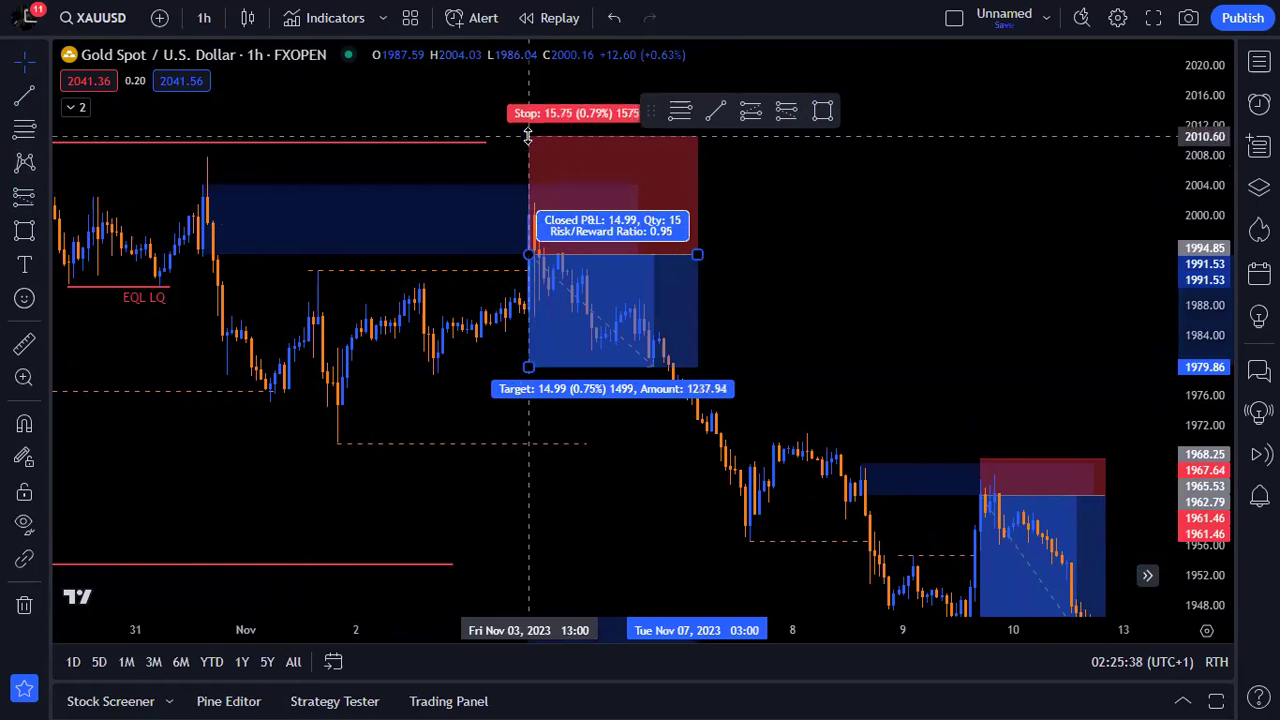
scroll(523, 366, "down", 1)
scroll(523, 366, "down", 2)
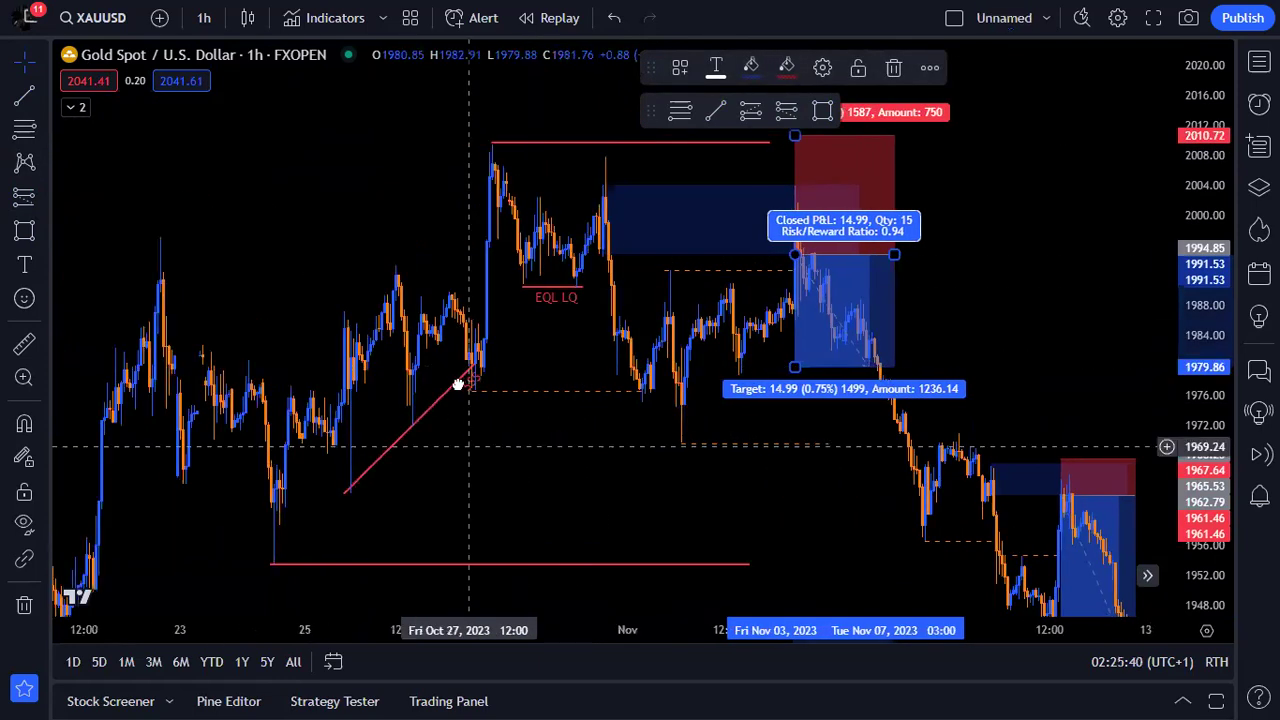
left_click_drag(787, 310, 803, 485)
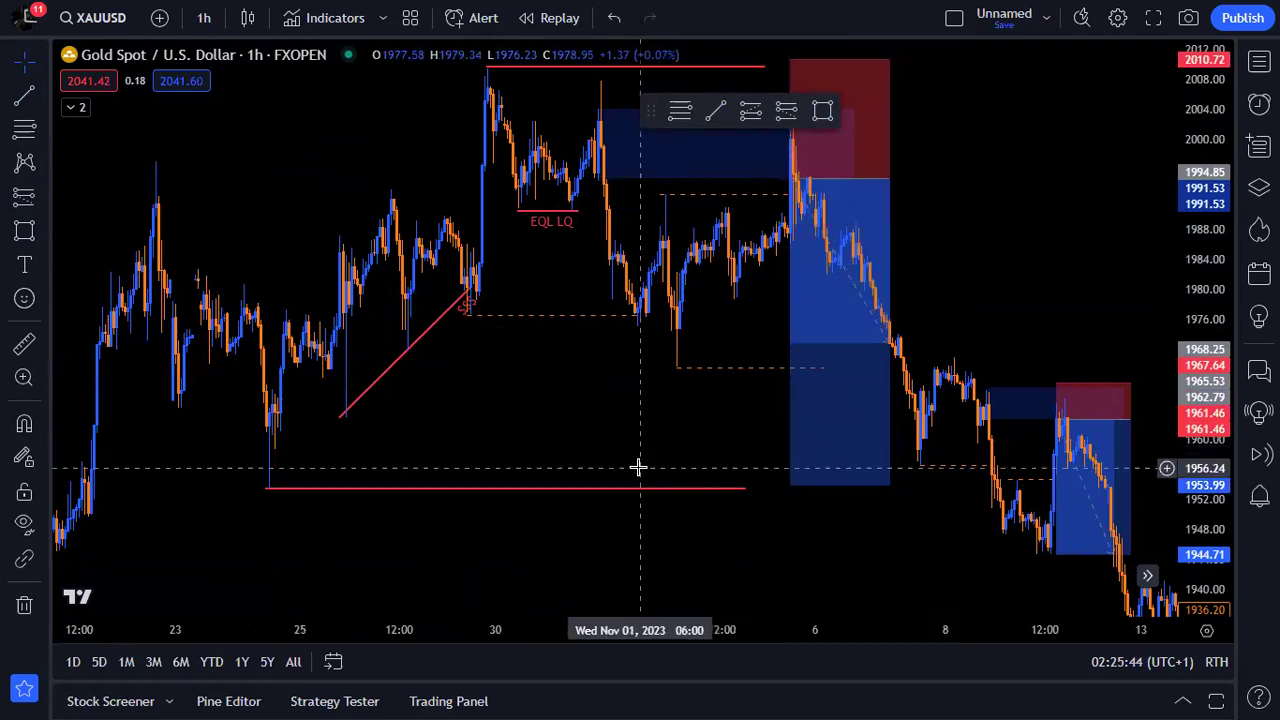
- Mark the Oct 18 13:00 high at 1962.49 with a dashed line running to Oct 19 19:00
scroll(638, 467, "right", 3)
left_click_drag(394, 443, 794, 423)
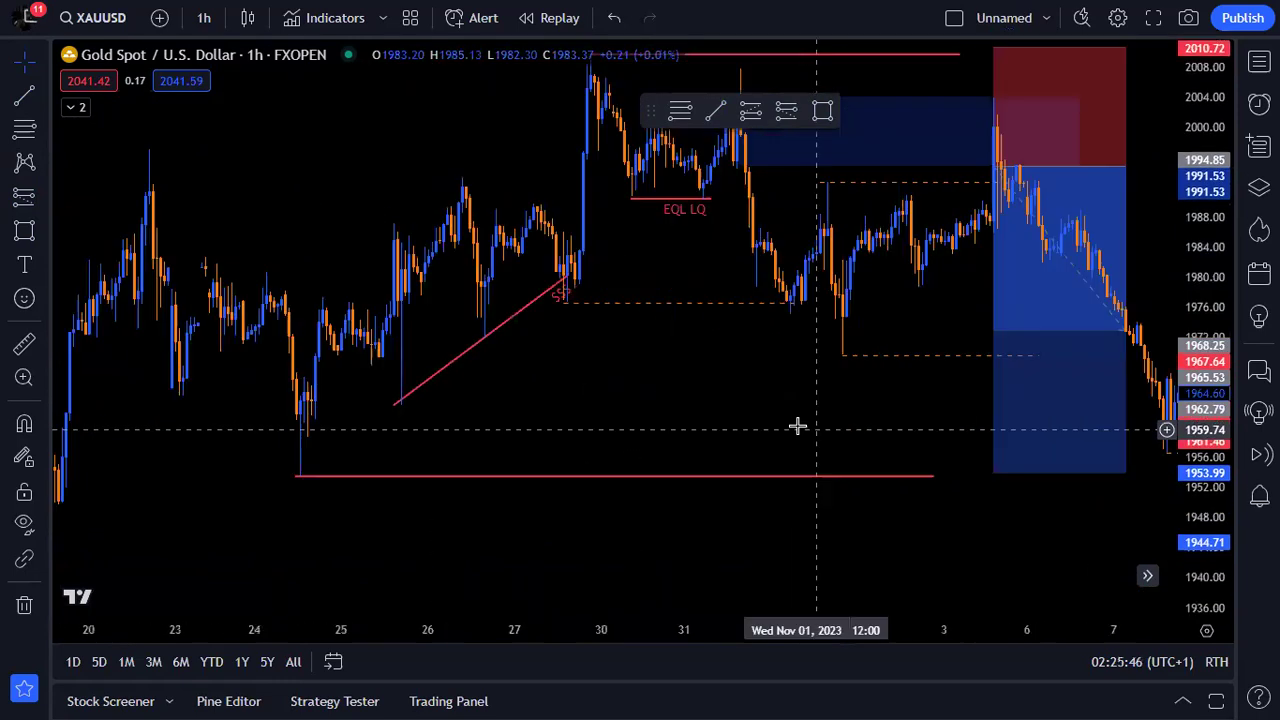
left_click_drag(277, 180, 622, 156)
scroll(497, 177, "up", 2)
left_click_drag(410, 189, 734, 194)
scroll(614, 196, "up", 1)
scroll(600, 199, "up", 1)
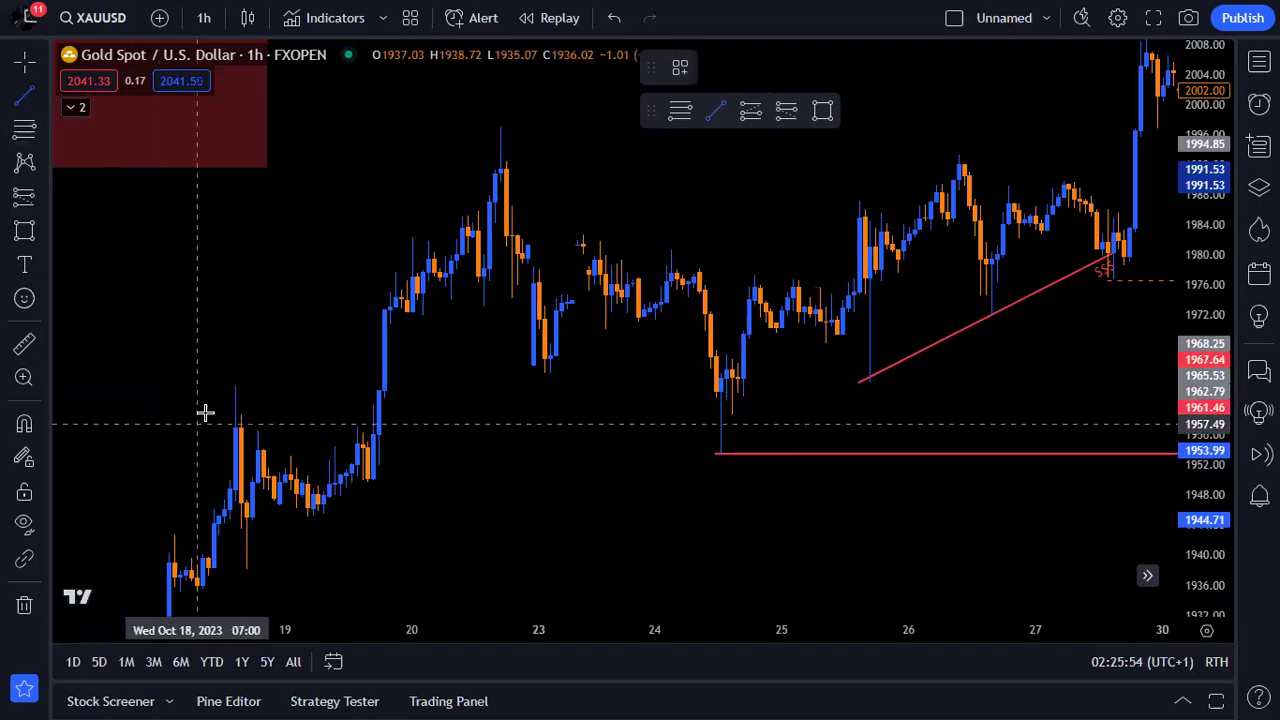
left_click(231, 384)
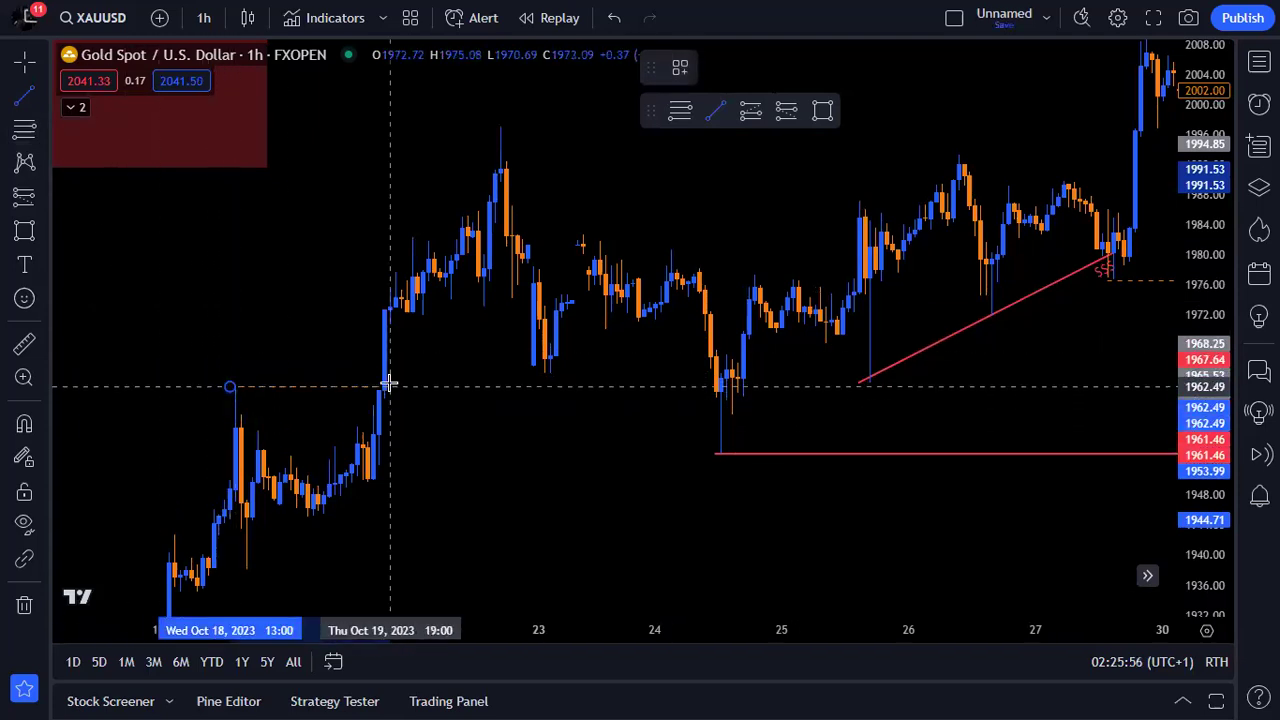
left_click(389, 386)
- Mark the Oct 23 low at about 1963.86 with a dashed line running to the Oct 24 break
left_click(24, 97)
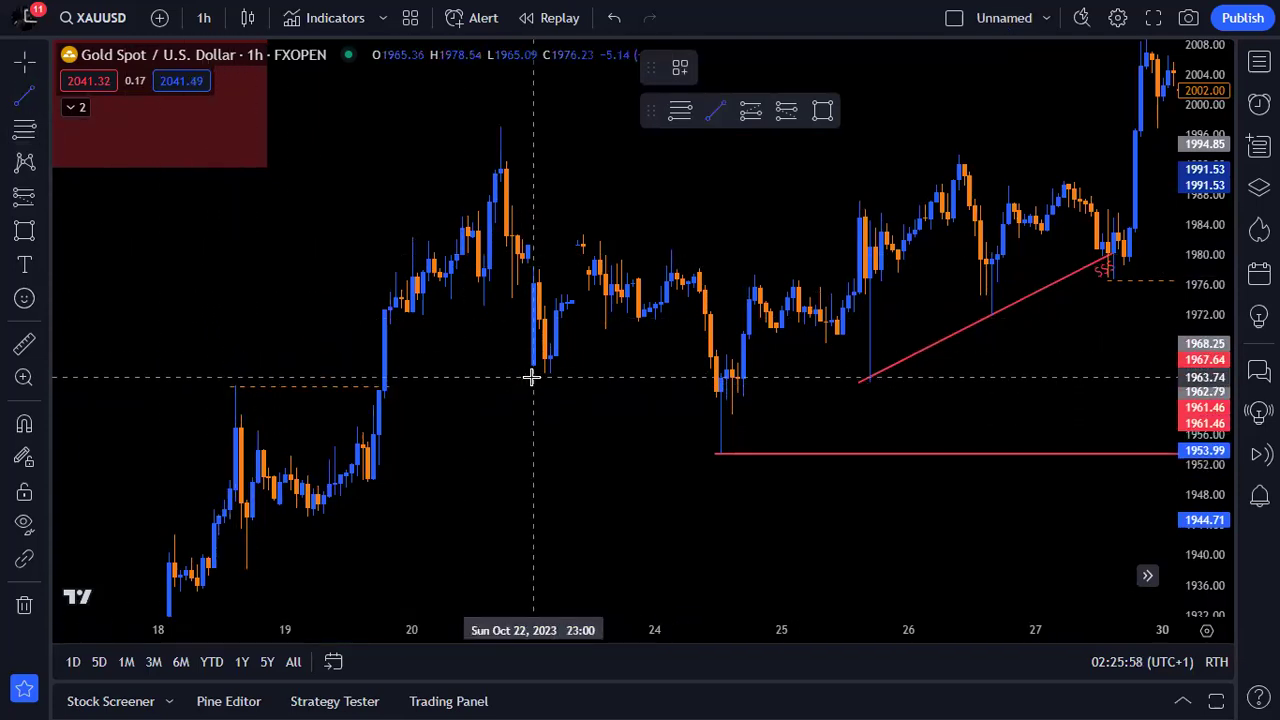
left_click(578, 366)
left_click(711, 362)
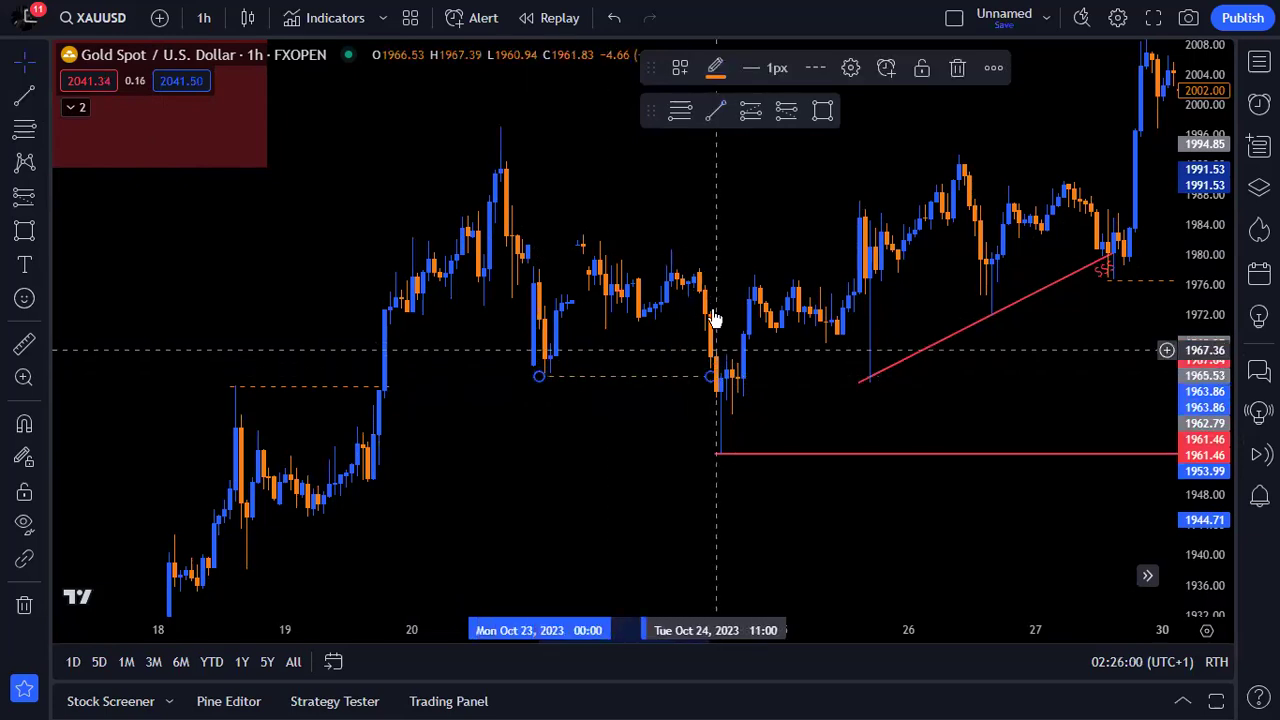
- Draw a zone from about 1957 to 1950, starting Oct 19 14:00 and extending past the Oct 24 low
left_click(22, 231)
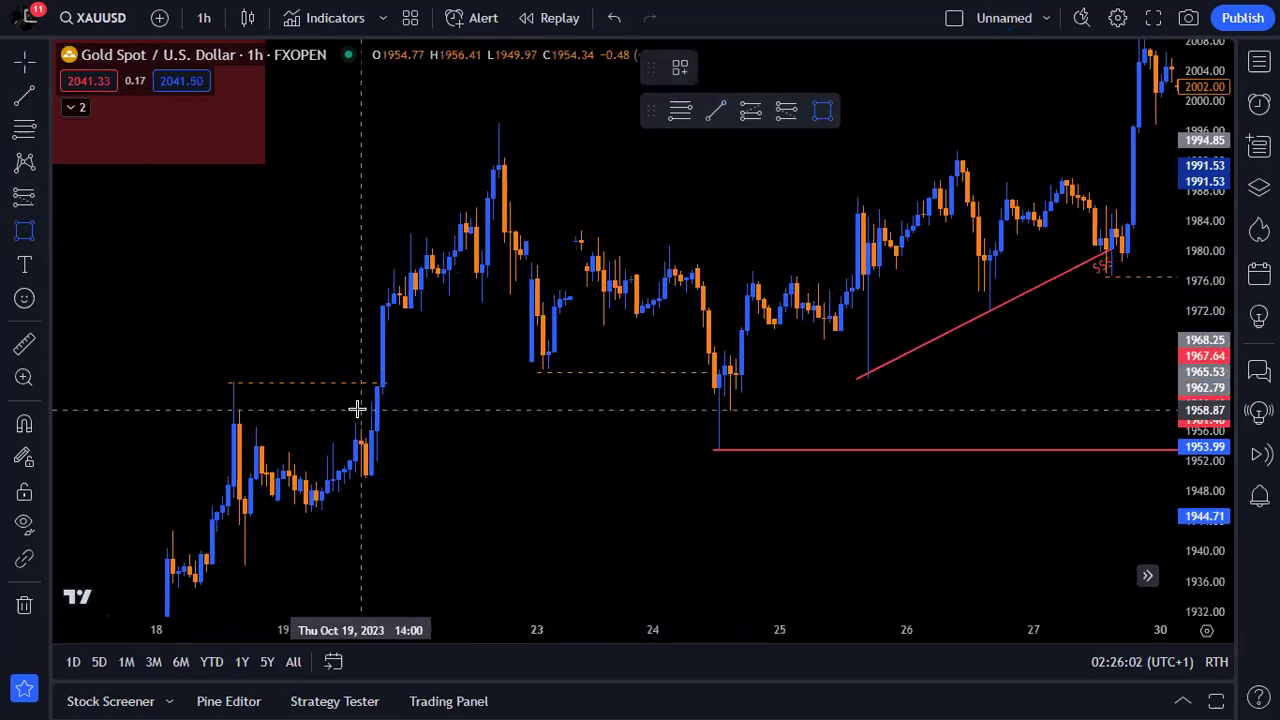
left_click(359, 425)
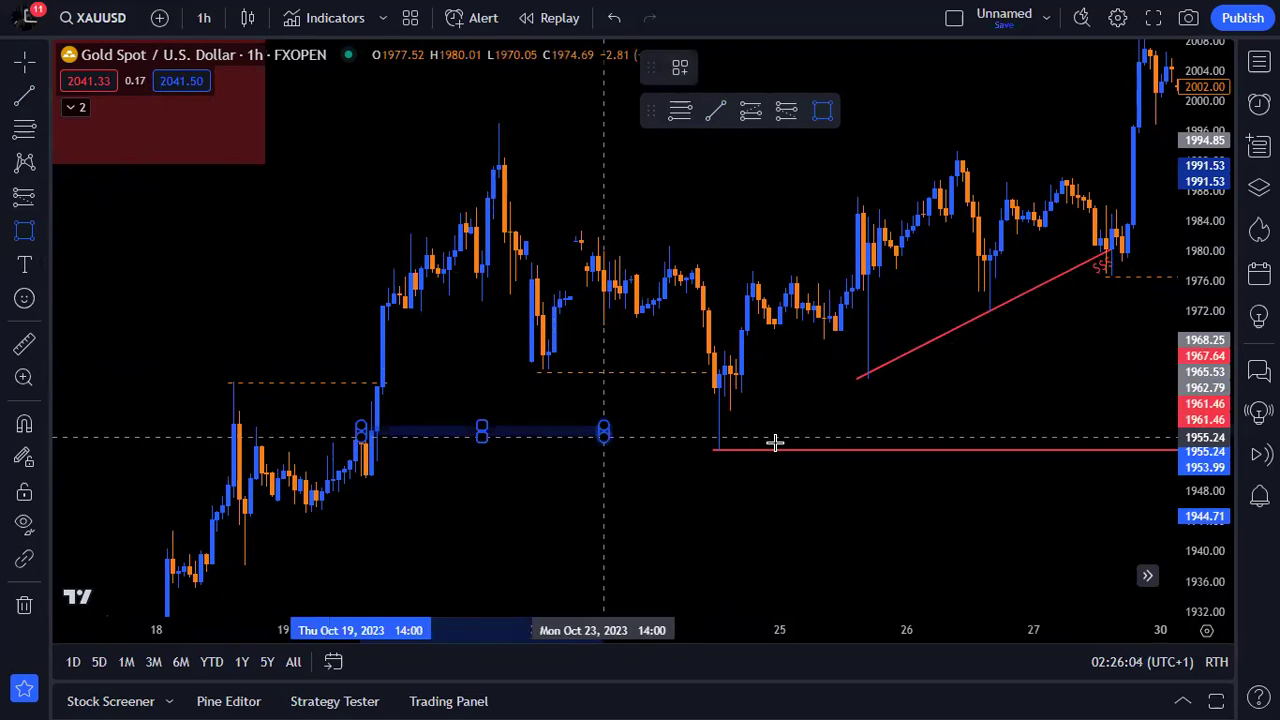
left_click(911, 476)
left_click(840, 394)
scroll(760, 480, "down", 3)
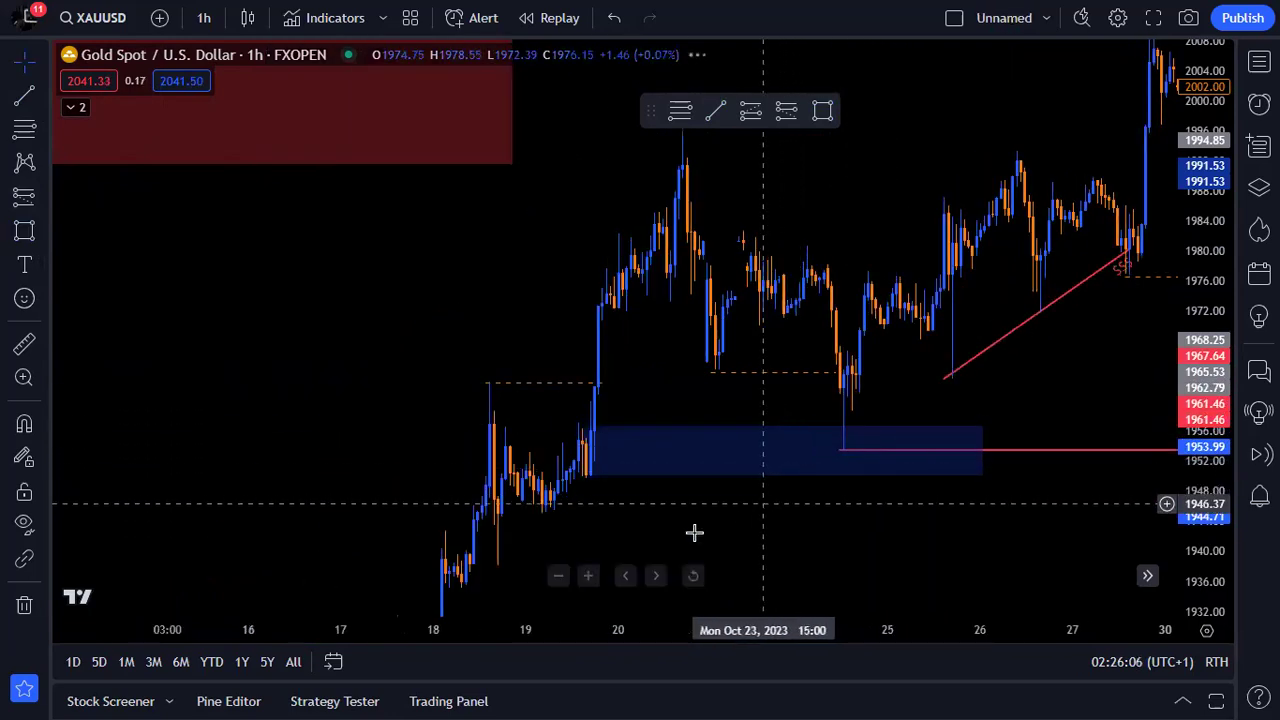
- Place a long position at the Oct 19 zone's upper edge with entry 1957.11, stop 1949.61 and target 1997.97
left_click_drag(688, 528, 451, 482)
left_click(40, 198)
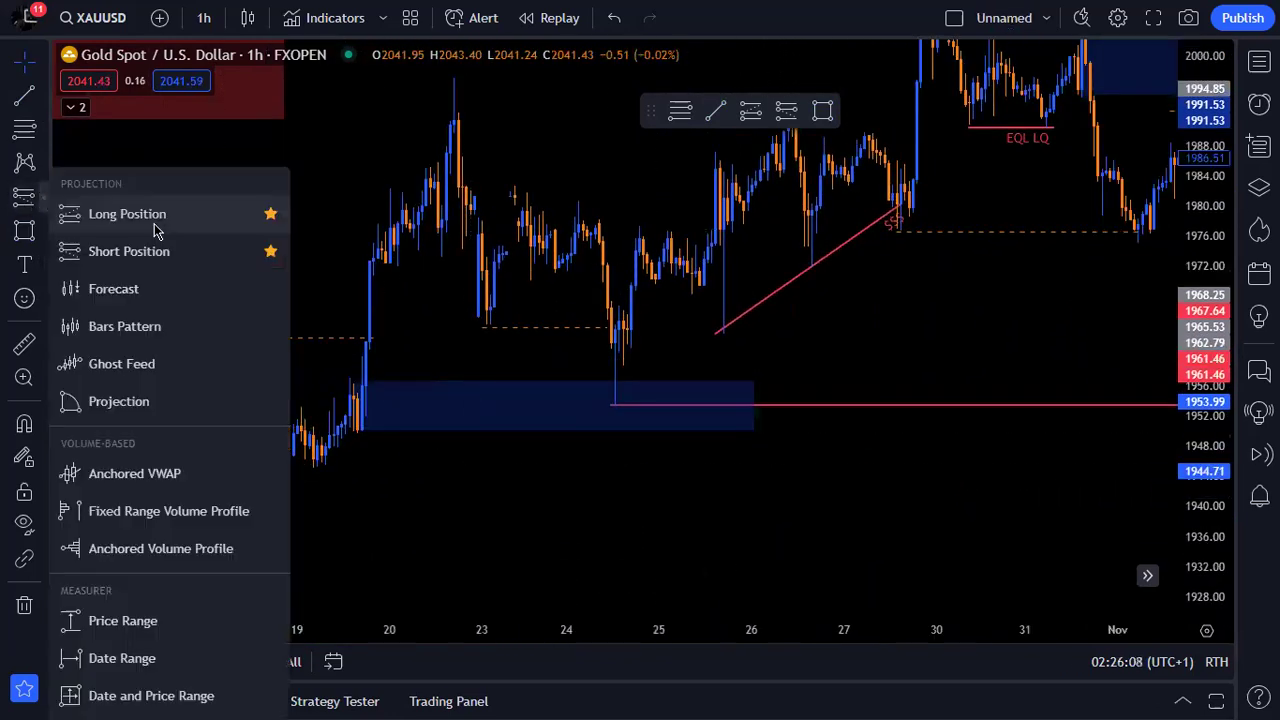
left_click(90, 211)
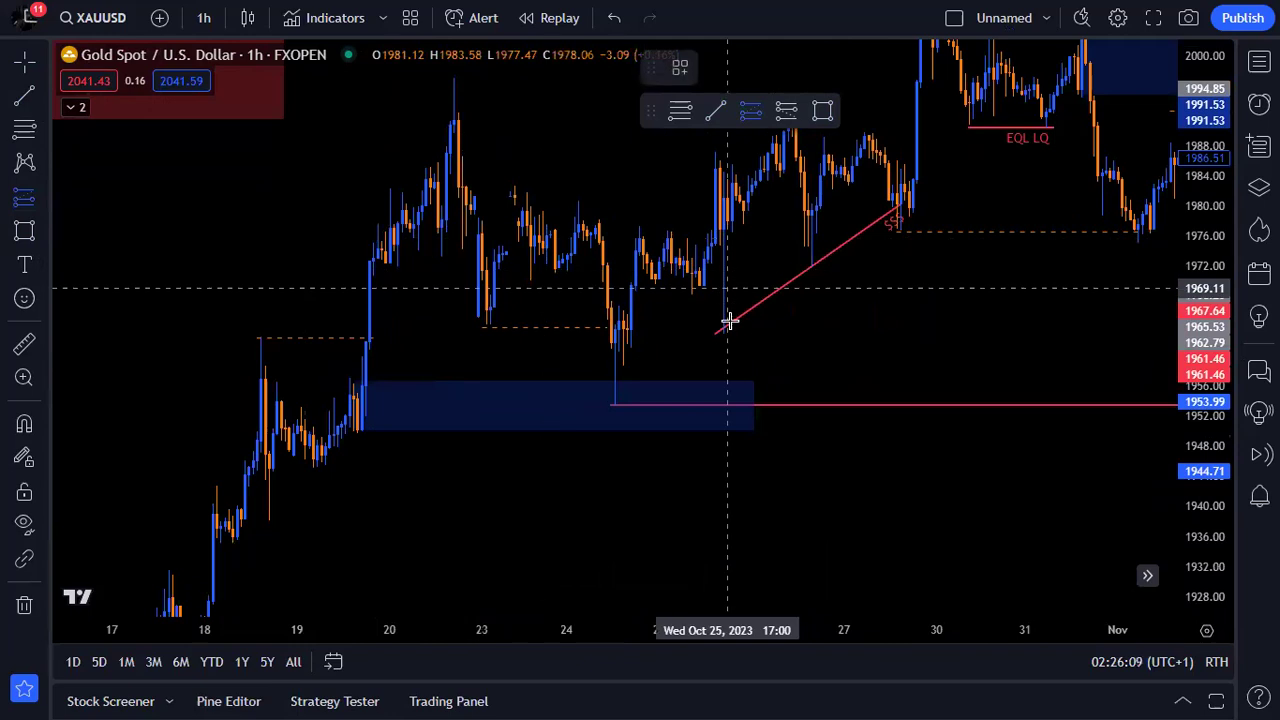
left_click(651, 379)
left_click_drag(646, 499, 640, 431)
left_click_drag(514, 380, 509, 463)
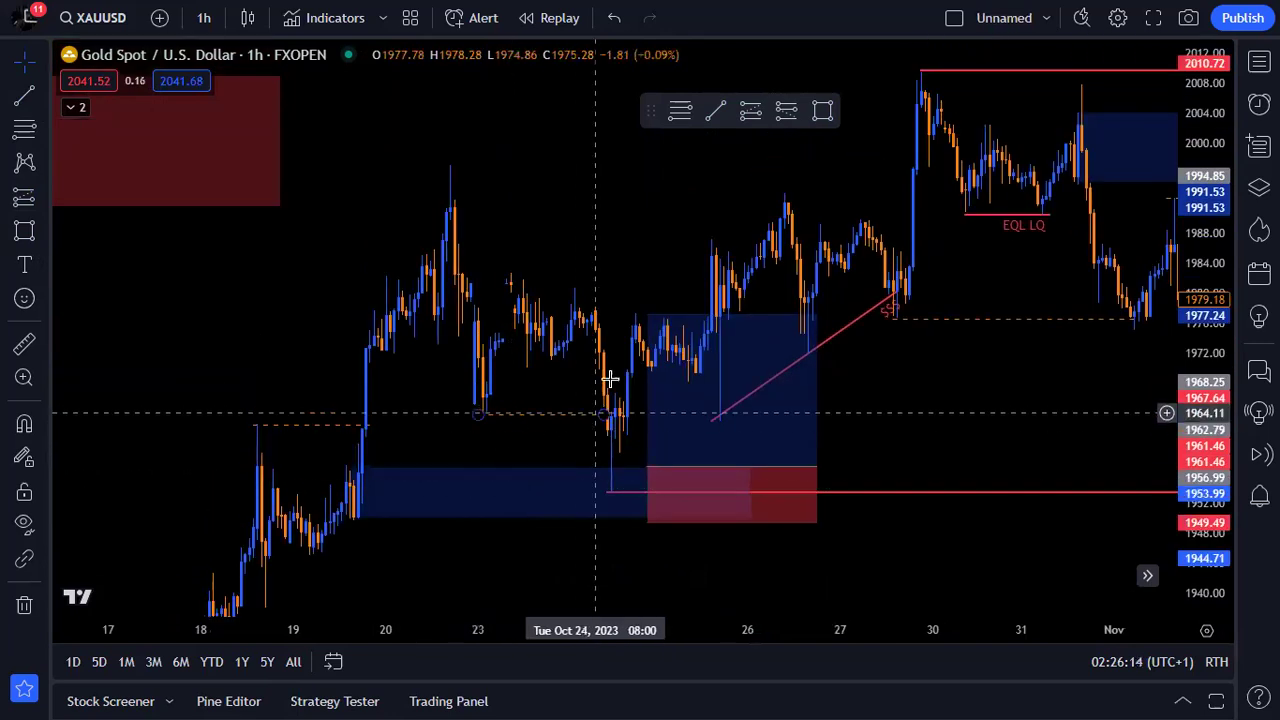
left_click(648, 316)
left_click_drag(648, 316, 648, 160)
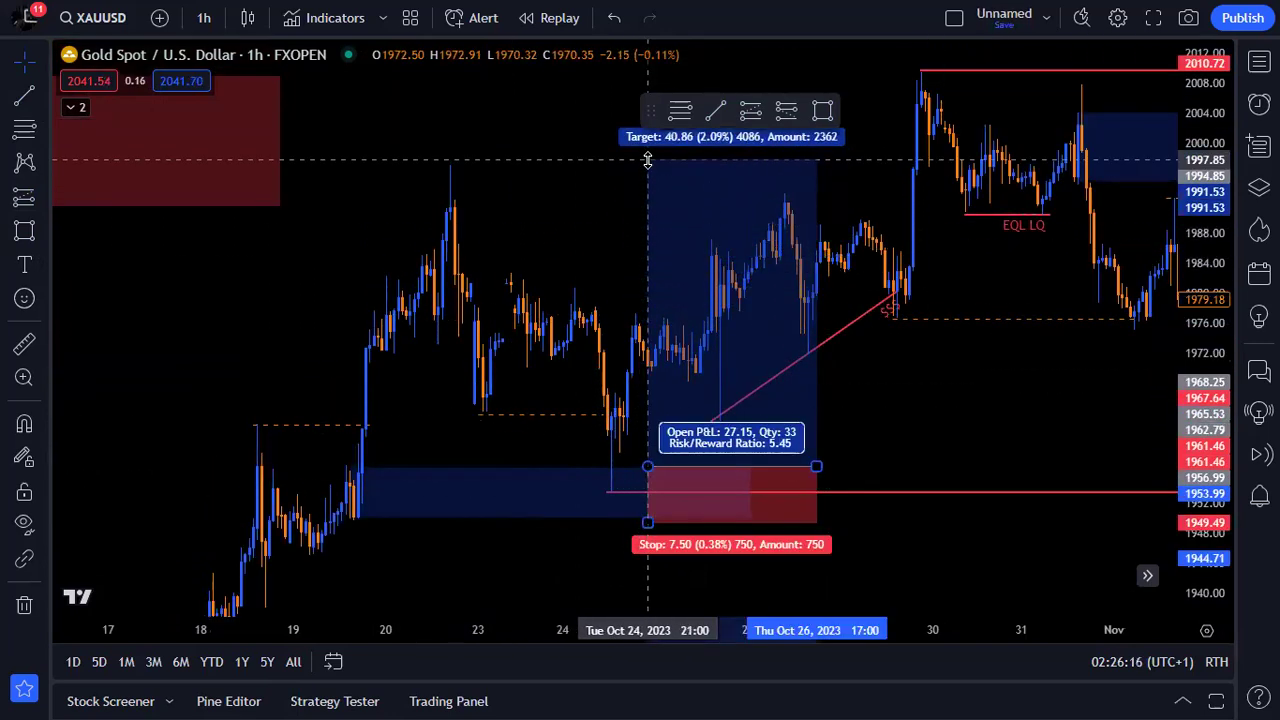
- Look back over the earlier price action, from the mid-October rally through the early-October low to the May–September swings
scroll(586, 230, "down", 3)
mouse_move(788, 325)
left_mouse_down()
mouse_move(686, 320)
mouse_move(846, 150)
left_mouse_up()
left_click_drag(674, 480, 751, 294)
scroll(743, 384, "up", 3)
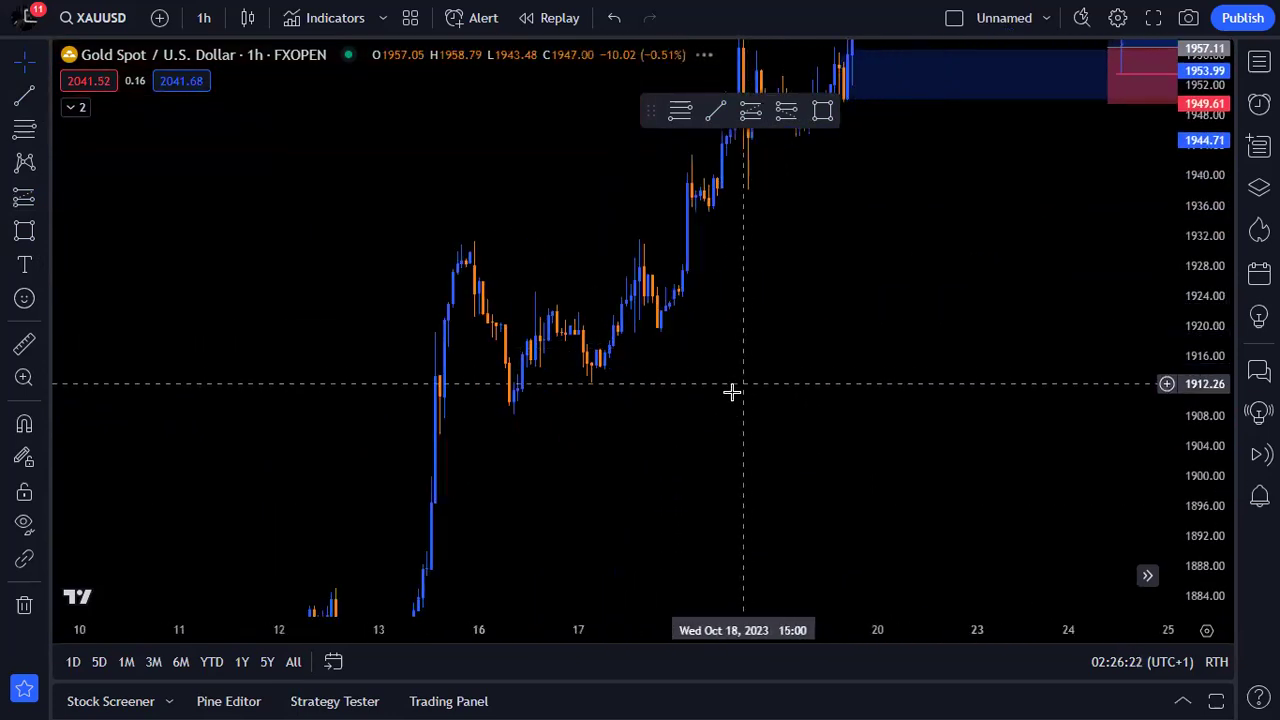
left_click_drag(756, 400, 1093, 254)
left_click_drag(983, 373, 1012, 212)
left_click_drag(817, 369, 916, 260)
left_click_drag(786, 352, 977, 271)
left_click_drag(686, 326, 830, 321)
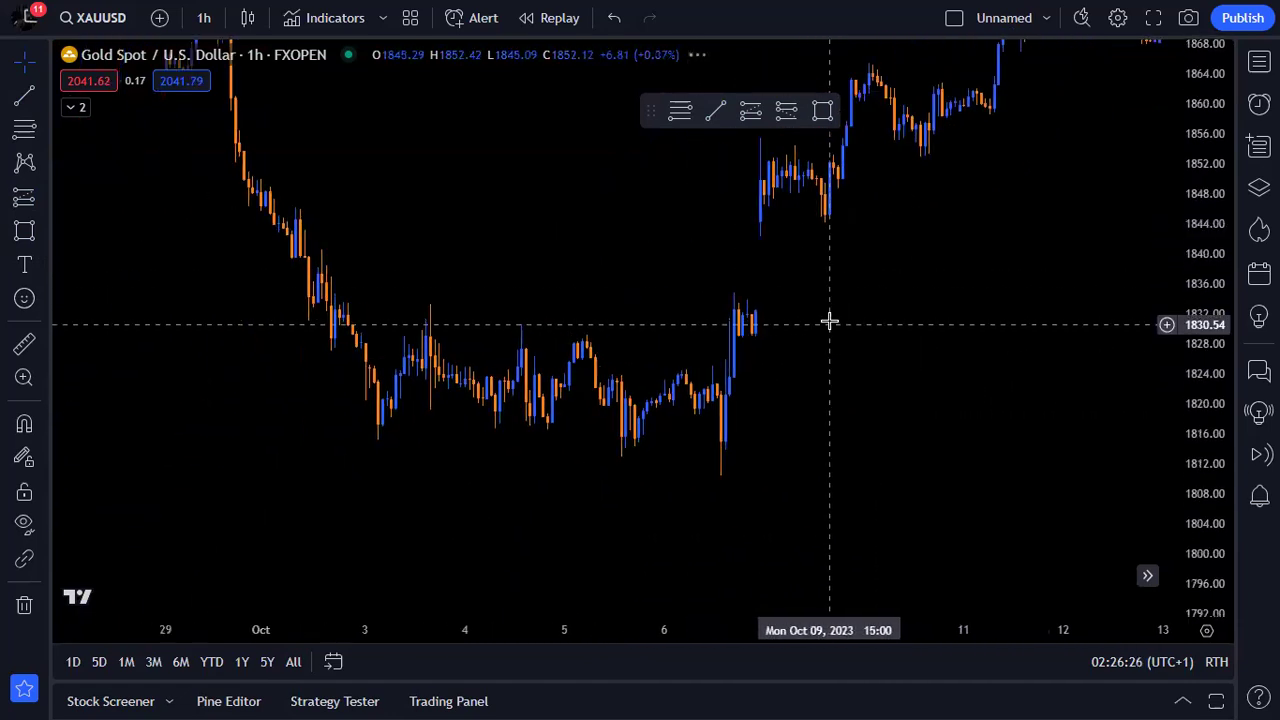
scroll(830, 321, "down", 2)
left_click_drag(848, 410, 857, 424)
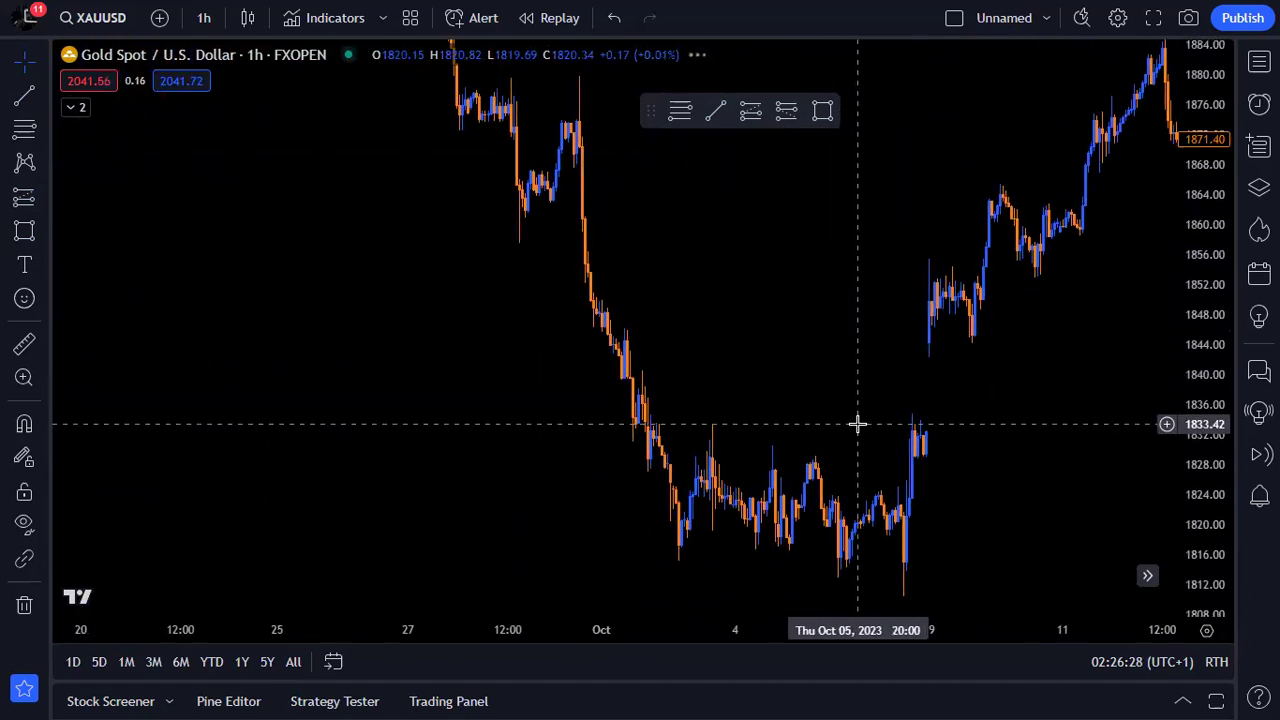
left_click_drag(1210, 342, 1206, 471)
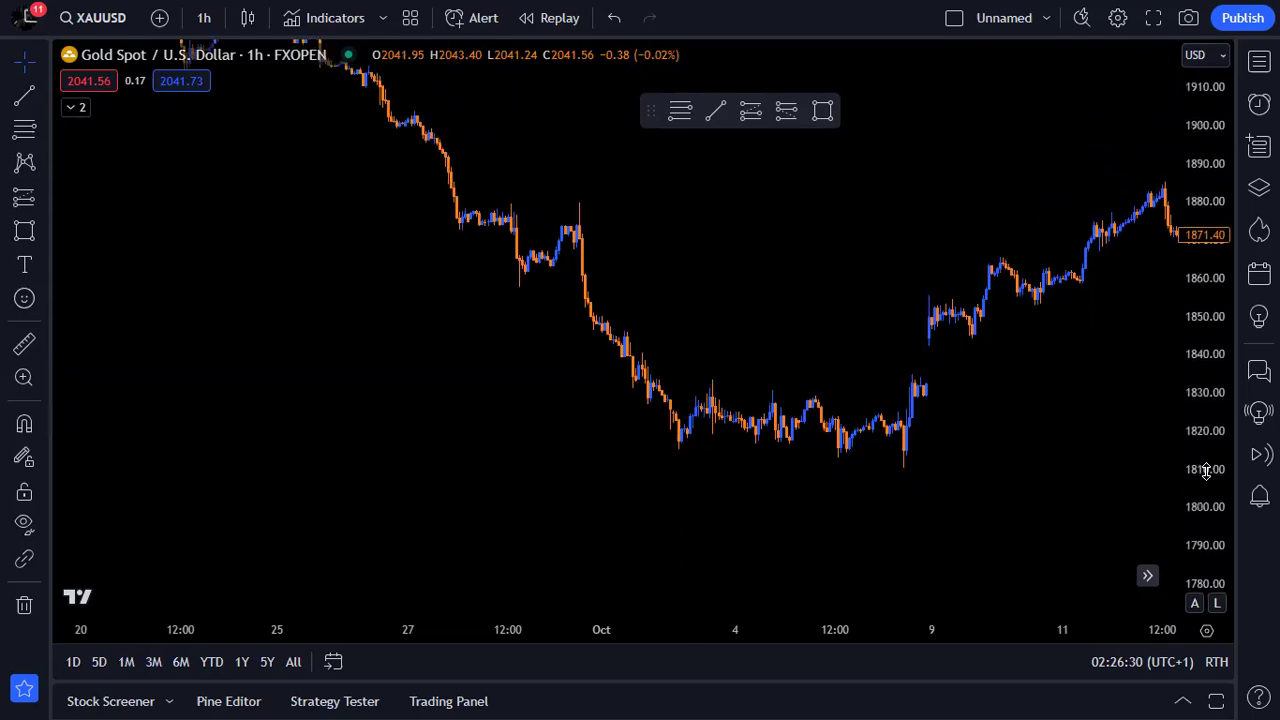
scroll(1046, 371, "down", 4)
left_click_drag(1016, 224, 930, 401)
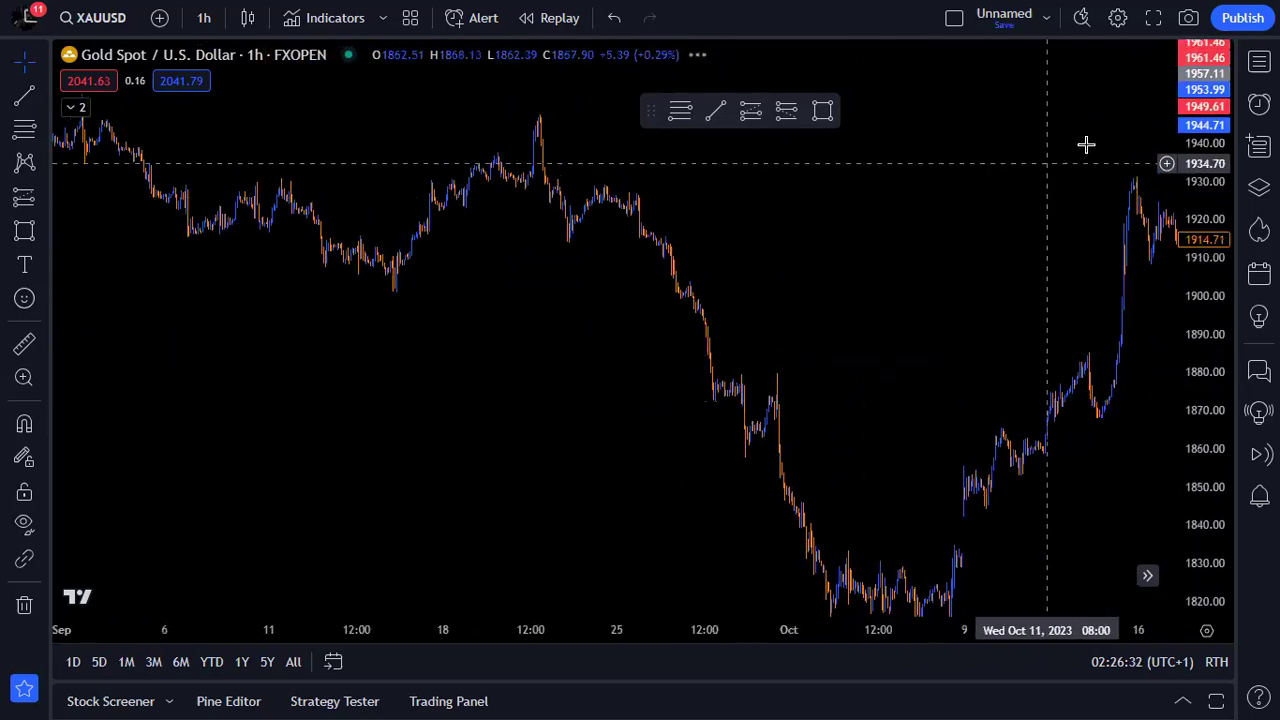
left_click_drag(1190, 130, 1188, 266)
scroll(550, 266, "down", 5)
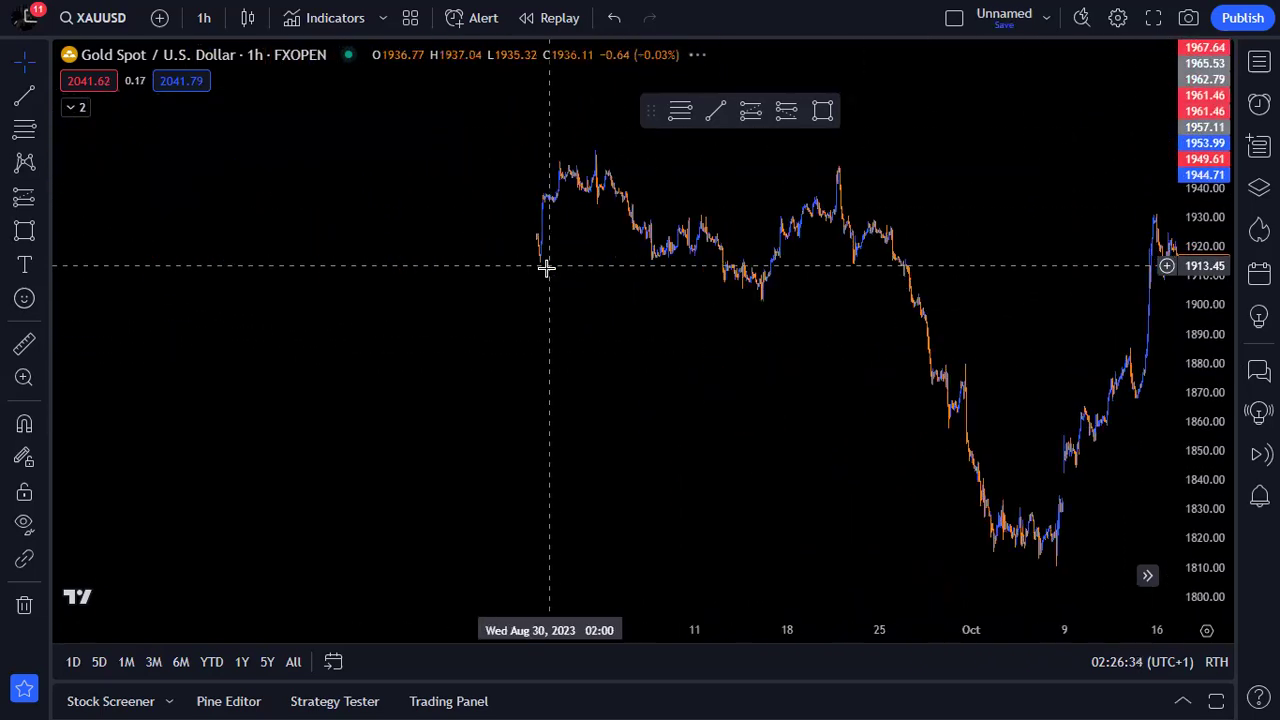
left_click_drag(446, 251, 705, 388)
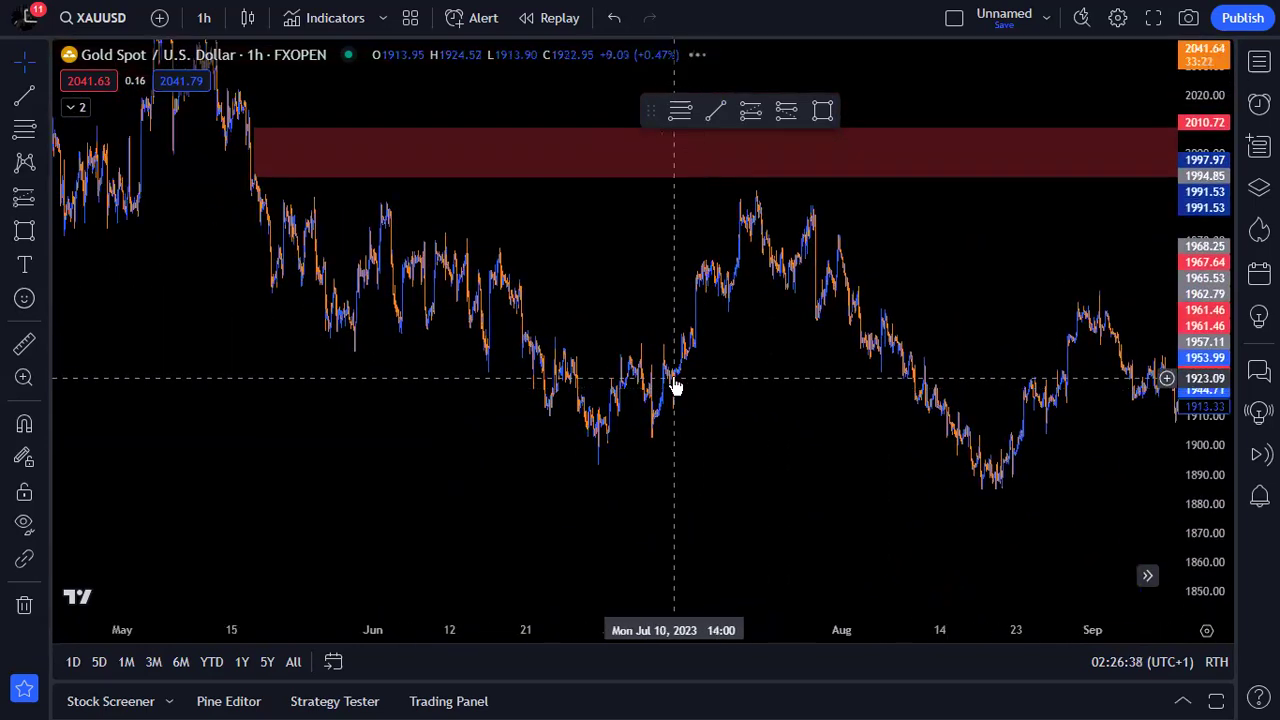